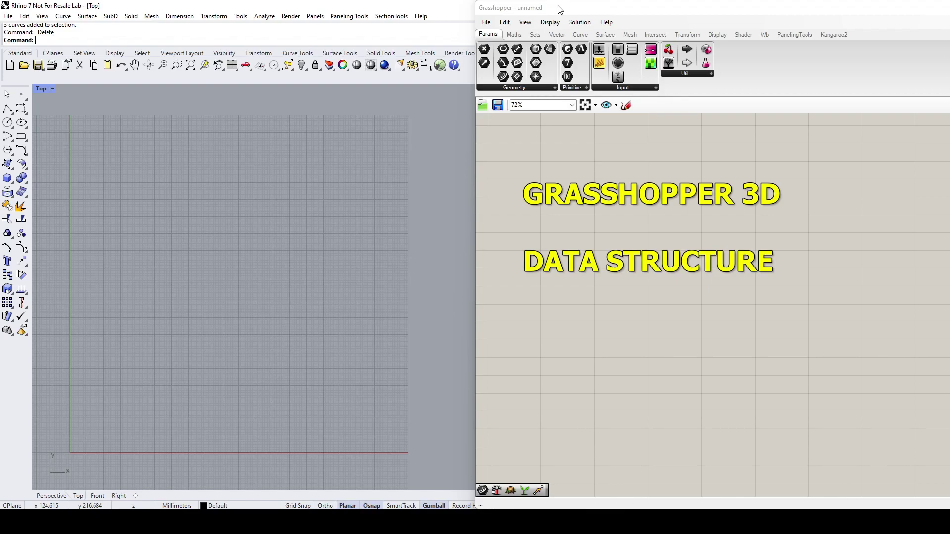
Draw a four-point control-point curve in the Top view, bowing right, from about (22, 187) to (30, 12) mm.
left_click(21, 108)
left_click(107, 137)
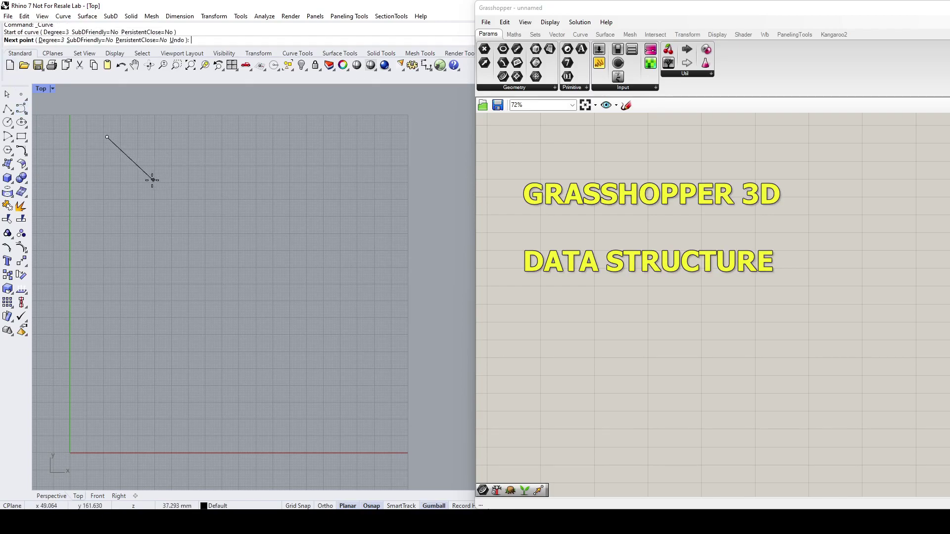
left_click(146, 202)
left_click(152, 310)
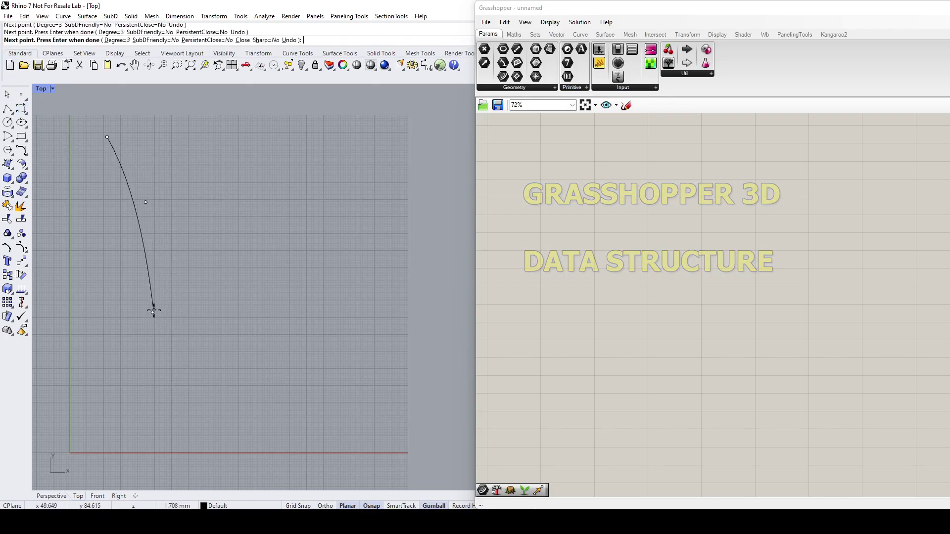
left_click(121, 432)
key("Return")
Draw a second, nearly straight vertical control-point curve from about (89, 189) to (85, 11) mm.
key("Return")
left_click(220, 134)
left_click(227, 333)
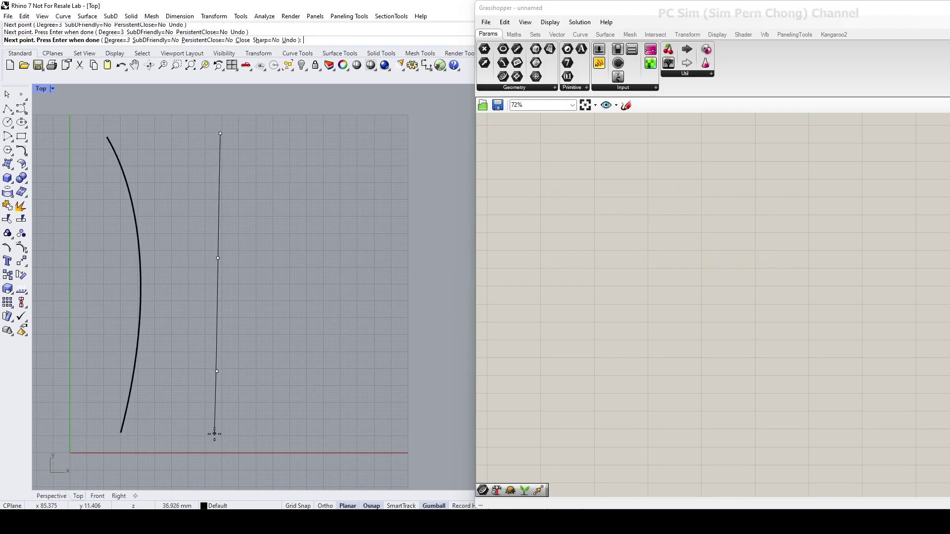
left_click(214, 434)
key("Return")
Draw a third four-point curve bowing left from about (157, 184) to (150, 12) mm.
key("Return")
left_click(334, 143)
left_click(294, 229)
left_click(302, 334)
left_click(323, 432)
key("Return")
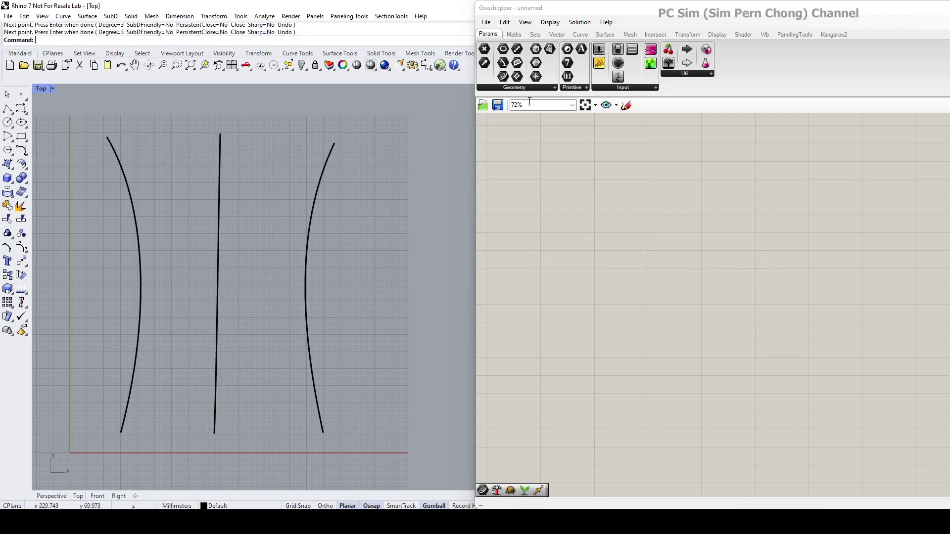
Switch to Grasshopper and place a Curve geometry parameter on the empty canvas.
left_click(521, 88)
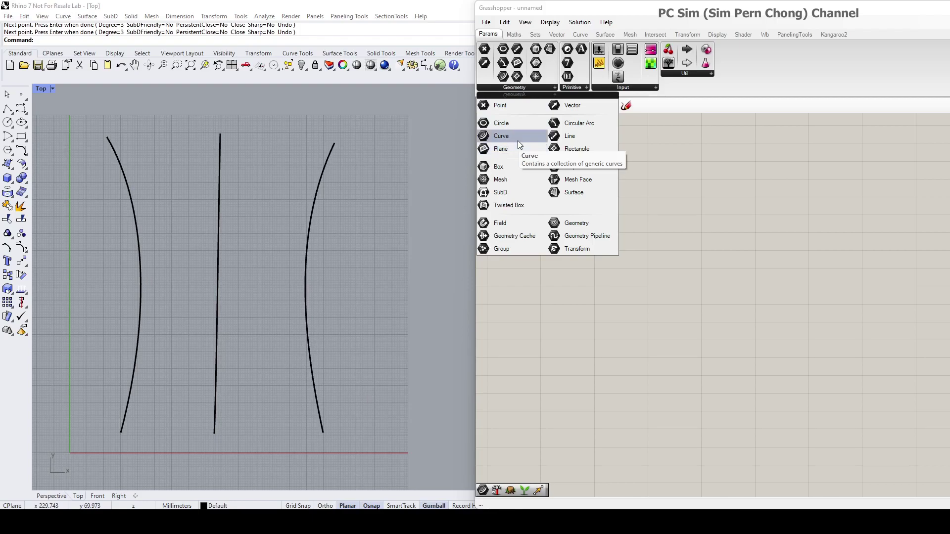
left_click_drag(517, 140, 552, 217)
left_click(559, 228)
scroll(560, 228, "up", 6)
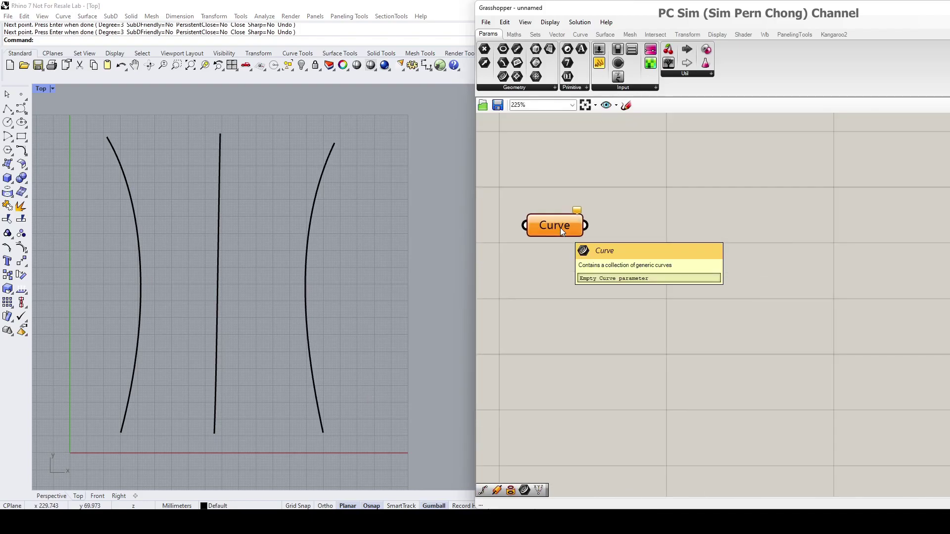
Reference the three drawn Rhino curves in the Curve parameter as multiple curves, in order from left to right.
right_click(576, 217)
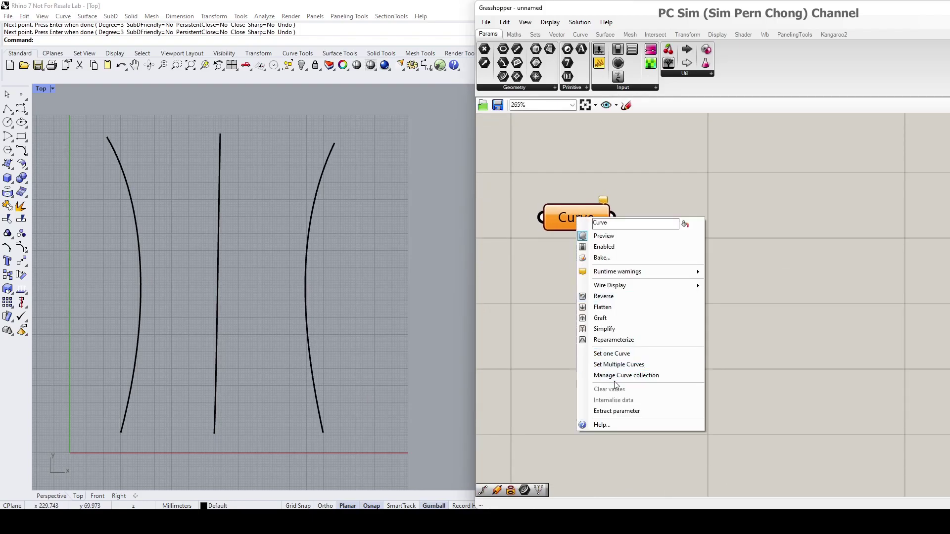
left_click(580, 355)
left_click(126, 191)
left_click(219, 189)
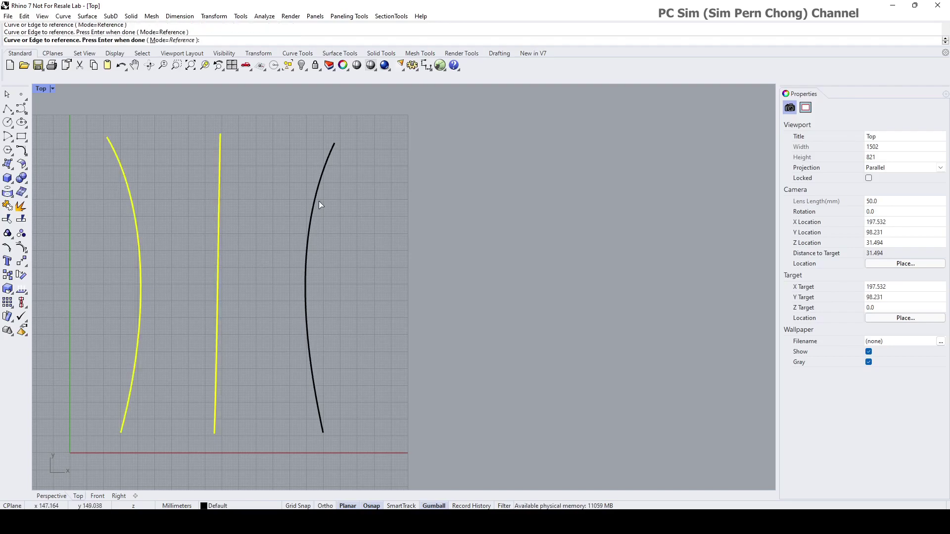
left_click(314, 205)
key("Return")
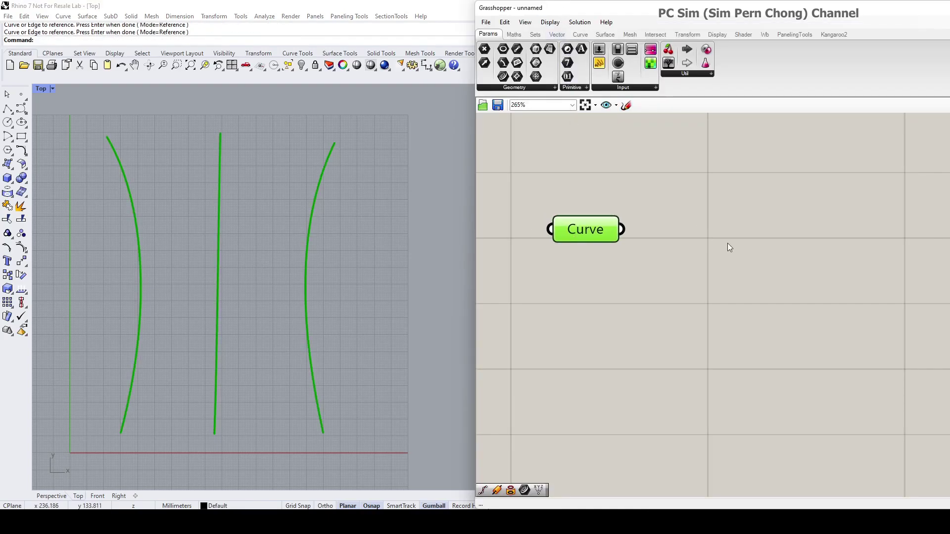
Add a Divide Curve component beside the Curve parameter and feed the referenced curves into its Curve input.
double_click(729, 247)
type("div")
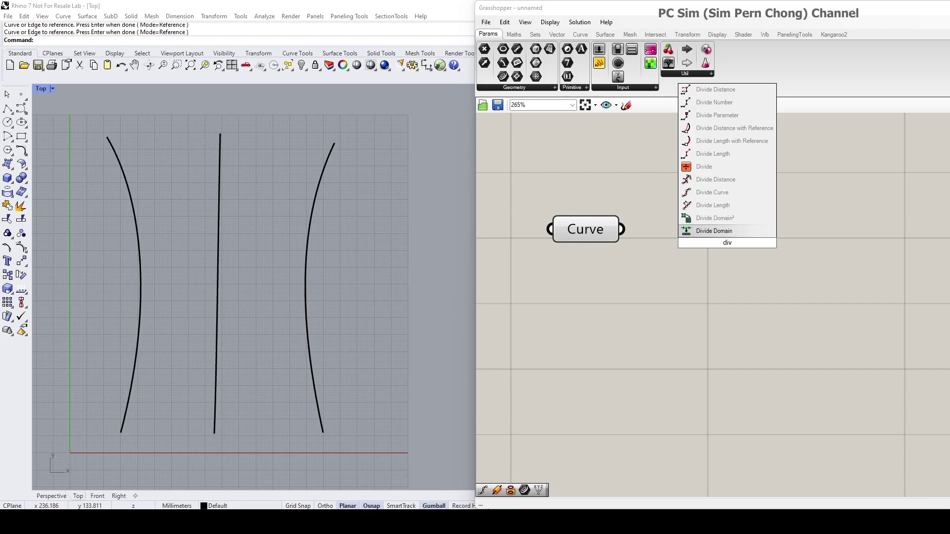
left_click(728, 192)
left_click(590, 230)
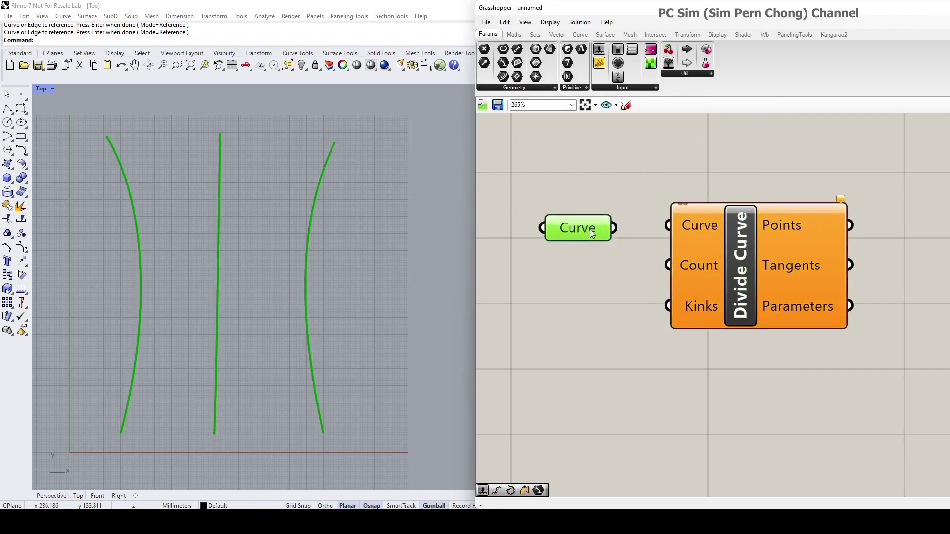
left_click_drag(614, 228, 669, 226)
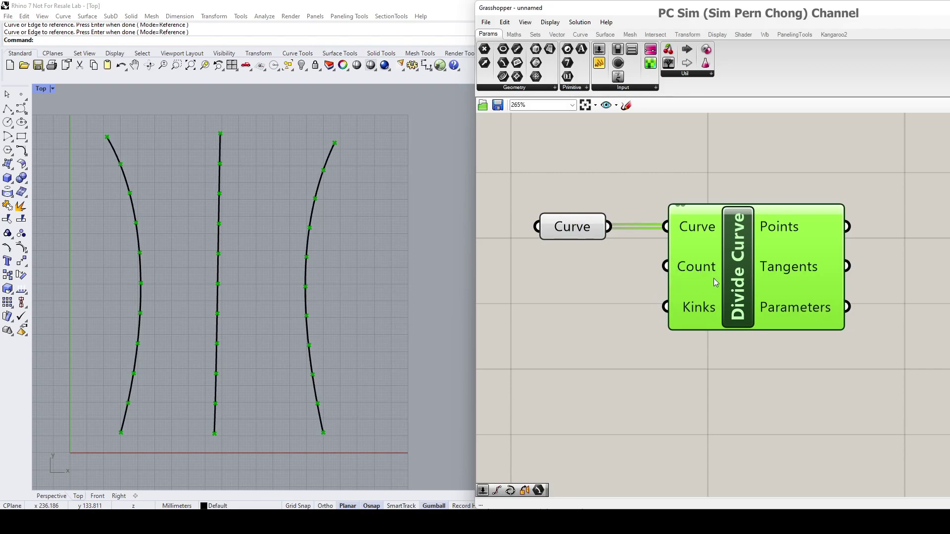
left_click_drag(713, 282, 726, 286)
Create a number slider with value 5 and connect it to the Count input of Divide Curve.
double_click(577, 280)
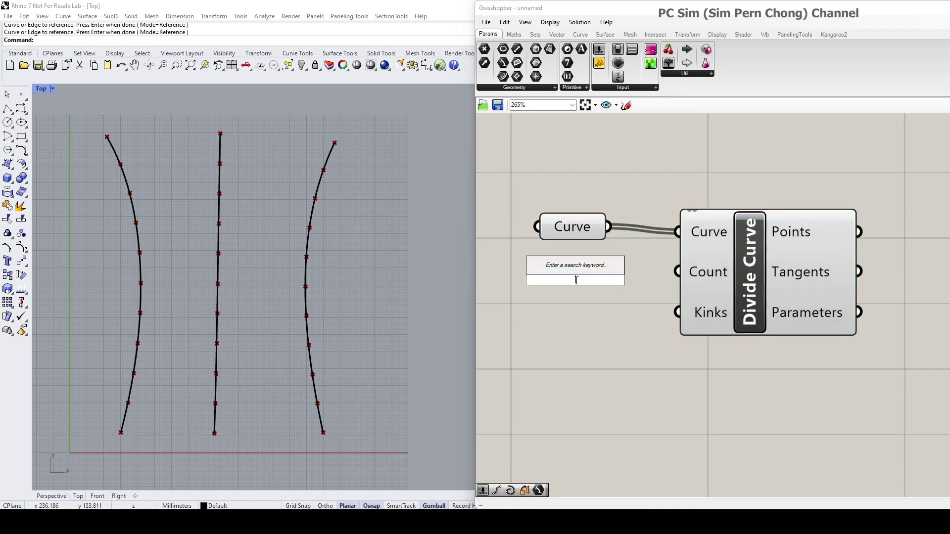
type("5")
key("Return")
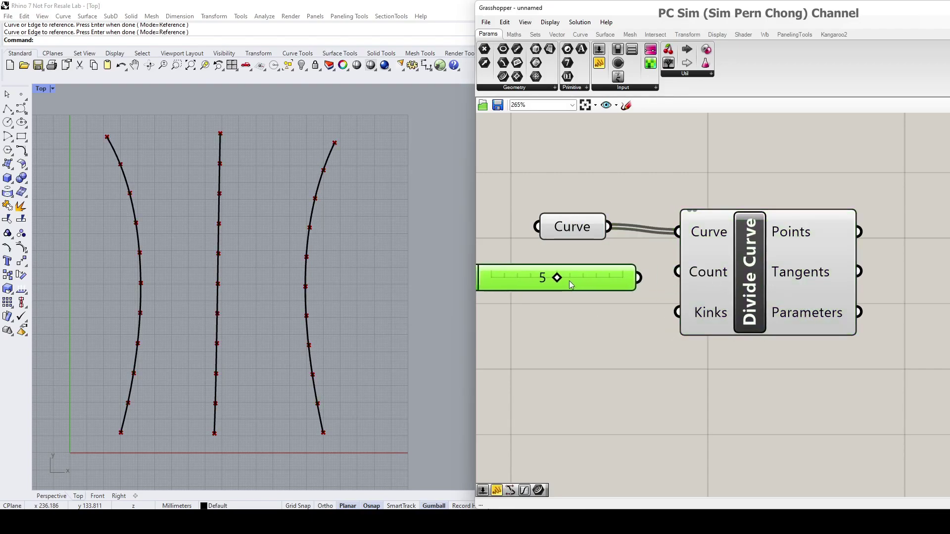
left_click_drag(638, 278, 678, 272)
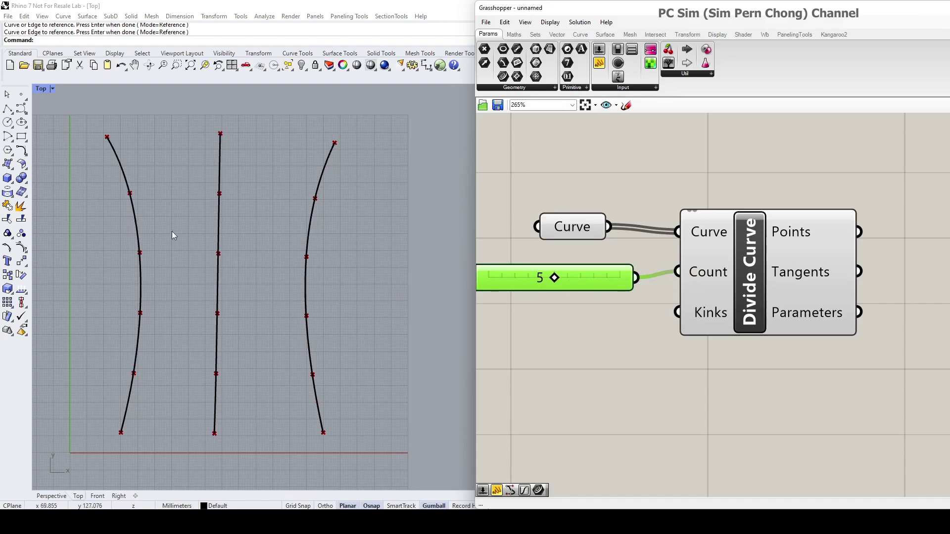
Hide the three original curves in the Rhino viewport.
left_click(135, 218)
left_click(219, 217, "shift")
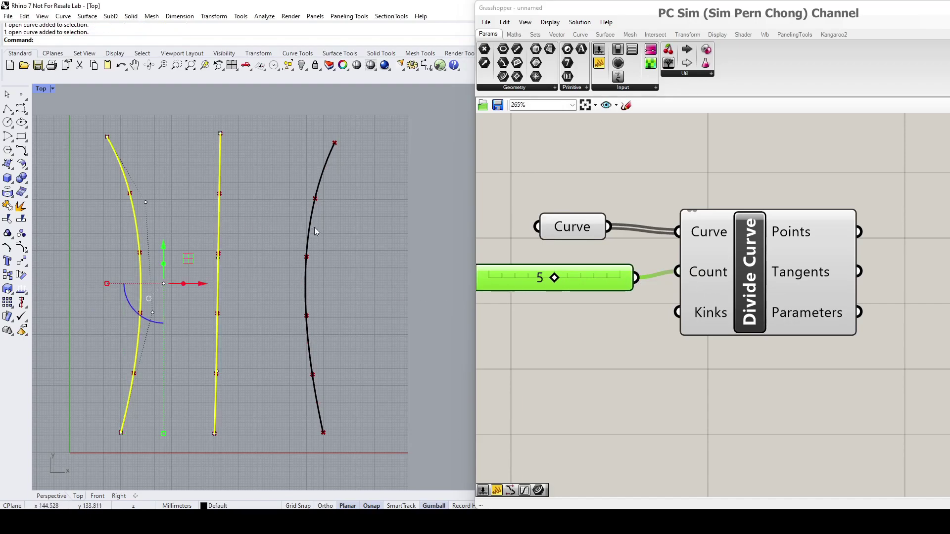
left_click(309, 228, "shift")
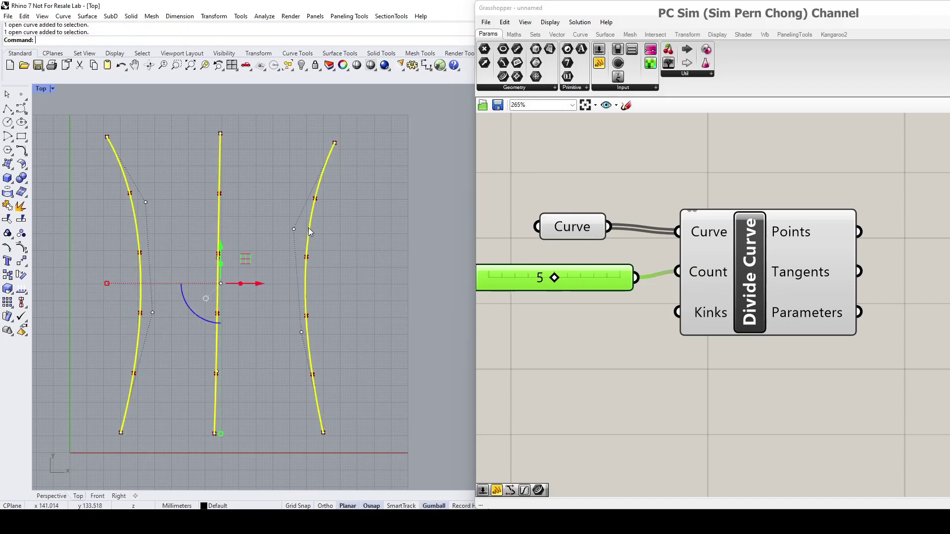
left_click(301, 65)
Turn off the preview of the Curve parameter so only the division points are displayed.
right_click(566, 228)
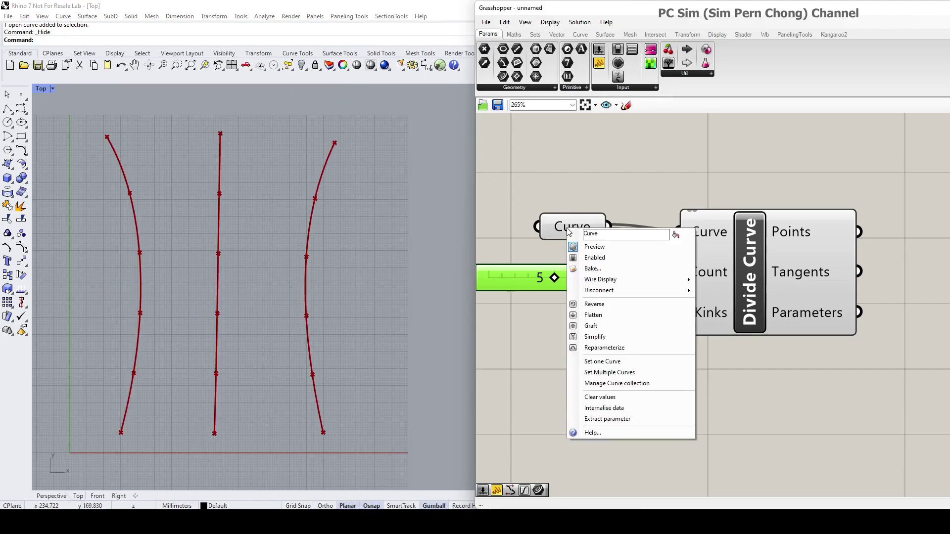
left_click(611, 249)
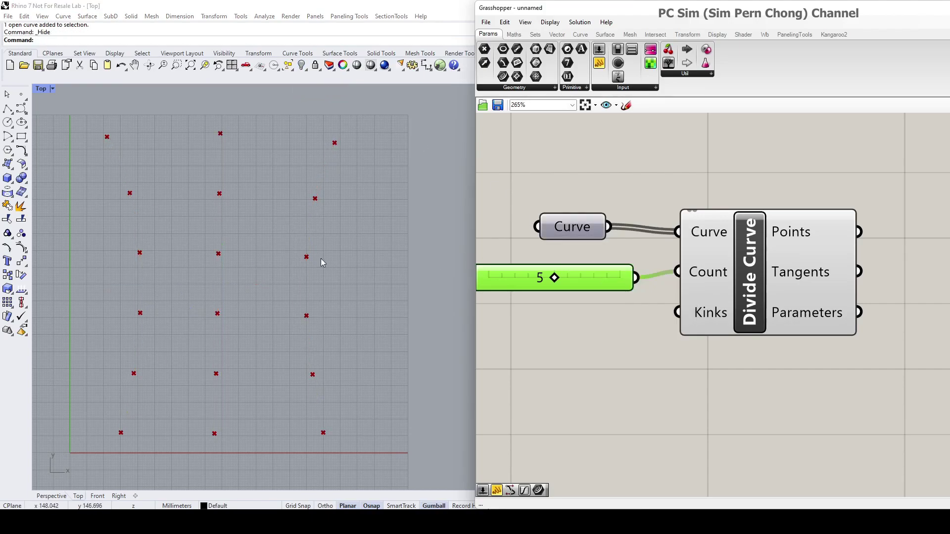
scroll(330, 349, "down", 2)
scroll(338, 345, "up", 2)
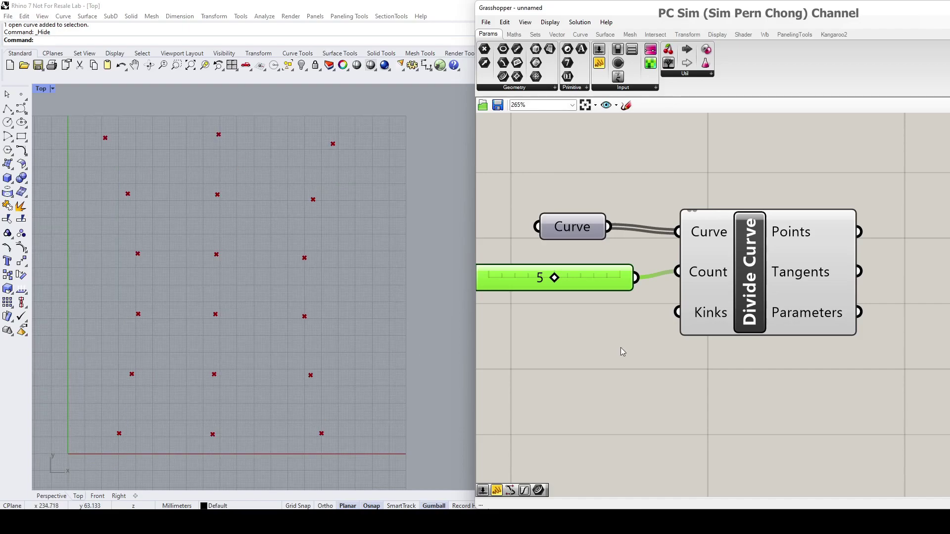
scroll(710, 345, "down", 2)
Shift the Grasshopper window left and add a Panel connected to the Points output of Divide Curve.
left_click_drag(618, 15, 585, 18)
left_click(737, 261)
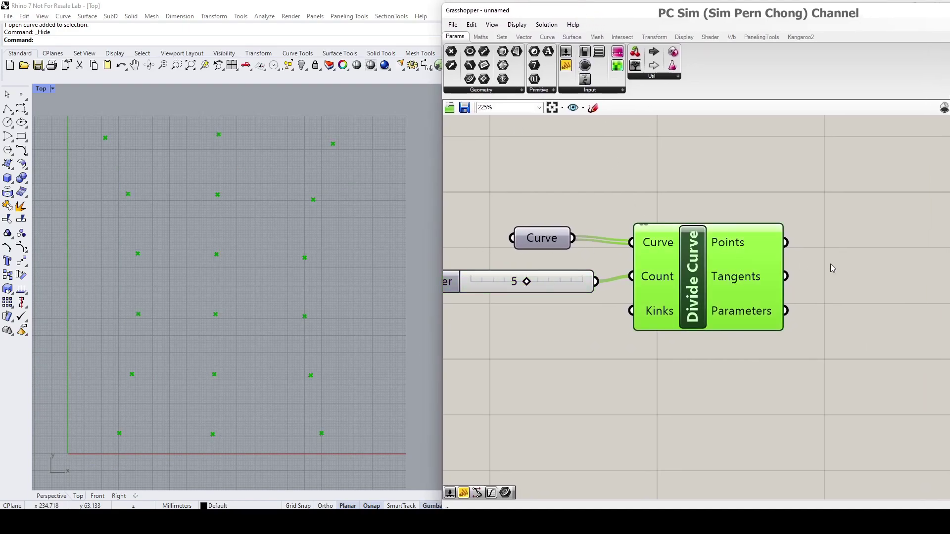
scroll(830, 265, "down", 3)
right_click_drag(818, 262, 733, 216)
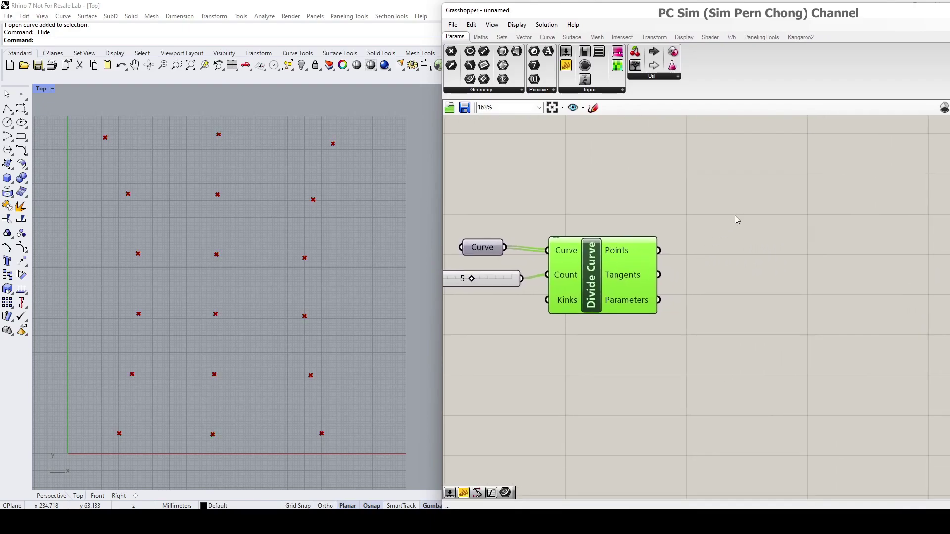
double_click(735, 216)
type("pane")
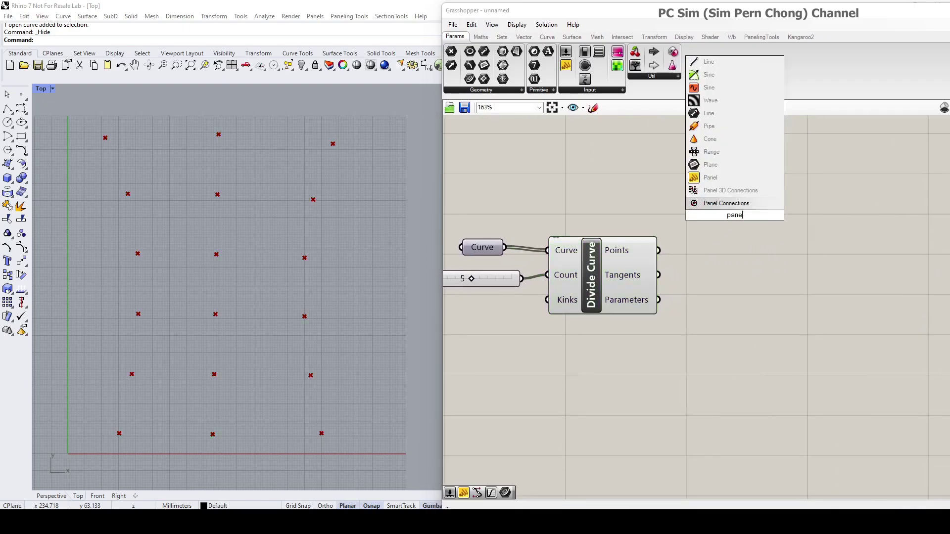
left_click(713, 177)
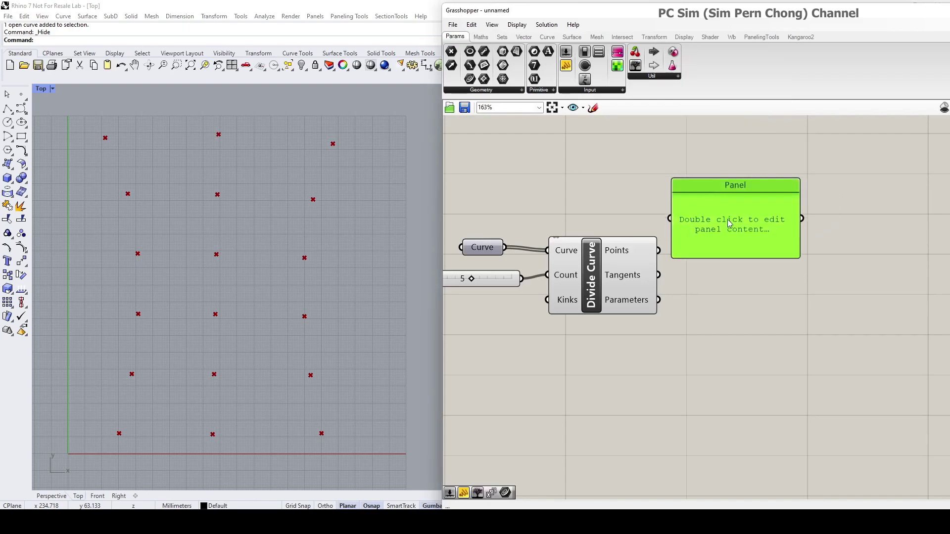
left_click_drag(667, 226, 659, 250)
Enlarge the Panel until all point lists fit on single lines, and move it farther away from Divide Curve.
right_click_drag(812, 294, 711, 248)
left_click_drag(713, 247, 723, 402)
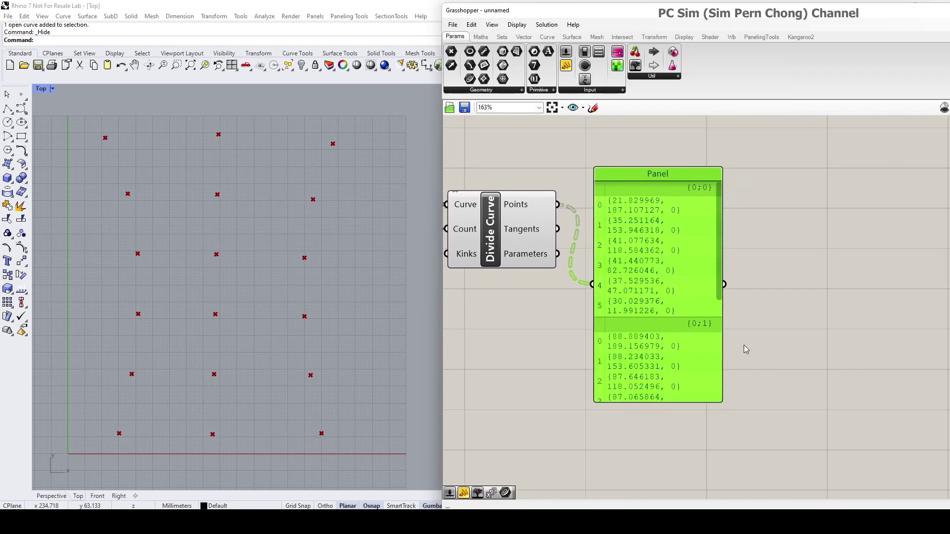
left_click_drag(721, 336, 891, 366)
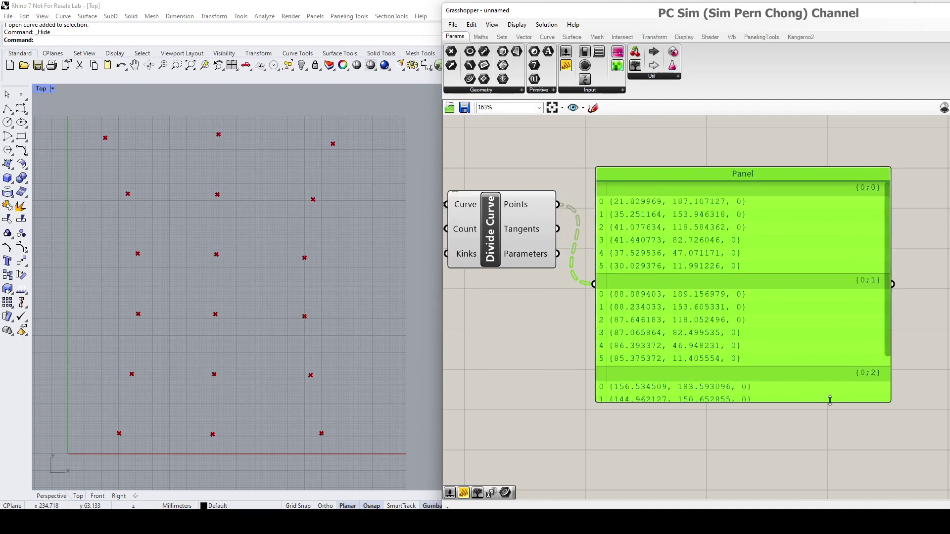
left_click_drag(830, 400, 832, 460)
scroll(792, 379, "down", 3)
right_click_drag(786, 373, 648, 292)
scroll(697, 191, "up", 1)
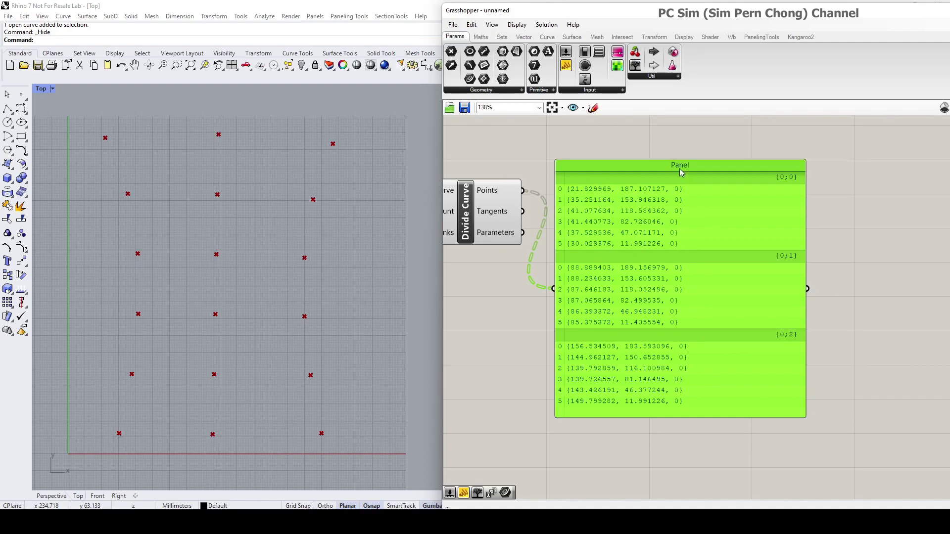
left_click_drag(681, 172, 743, 178)
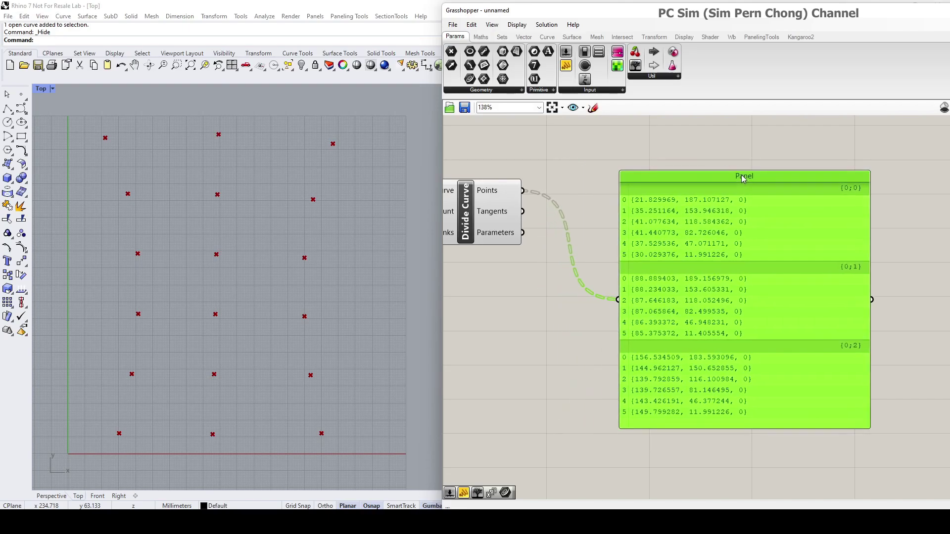
Place a Param Viewer above the Panel and connect the Points output of Divide Curve to it.
right_click_drag(700, 189, 735, 259)
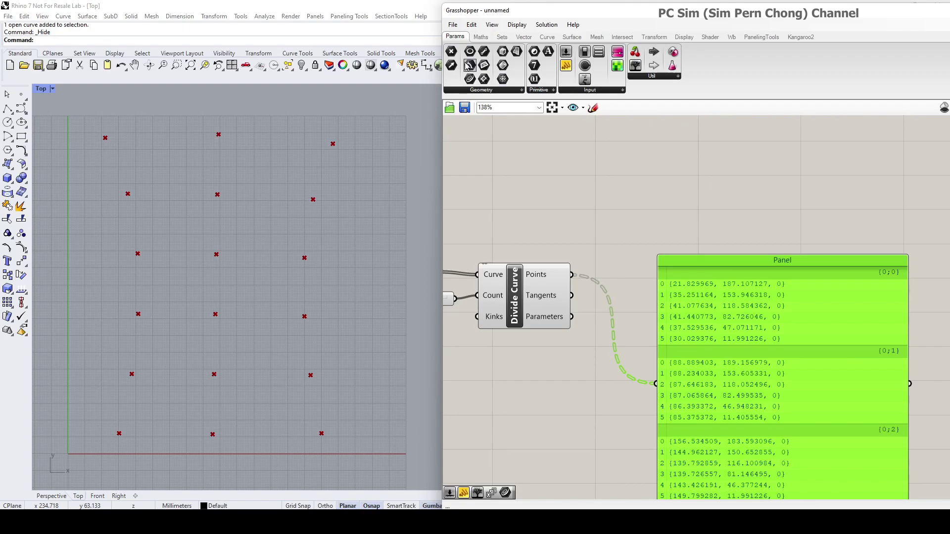
left_click(657, 77)
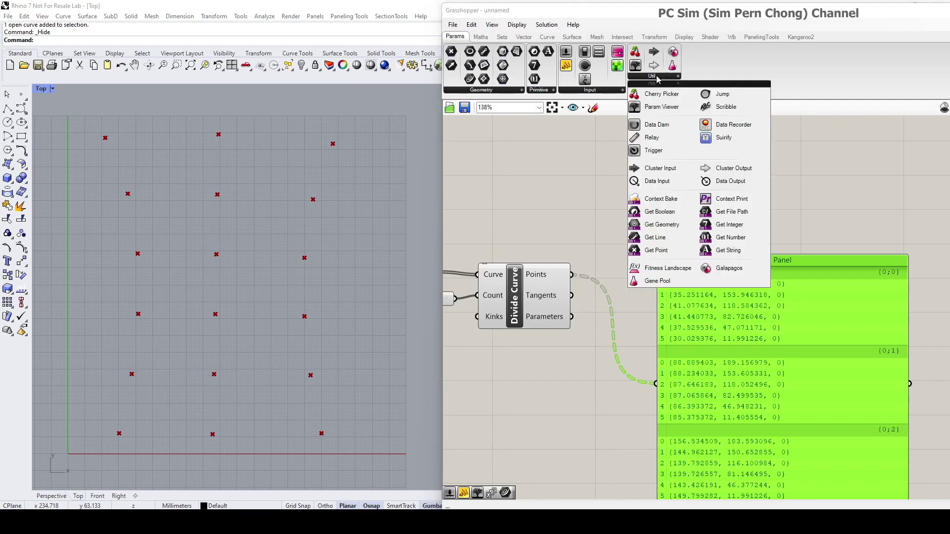
left_click(661, 107)
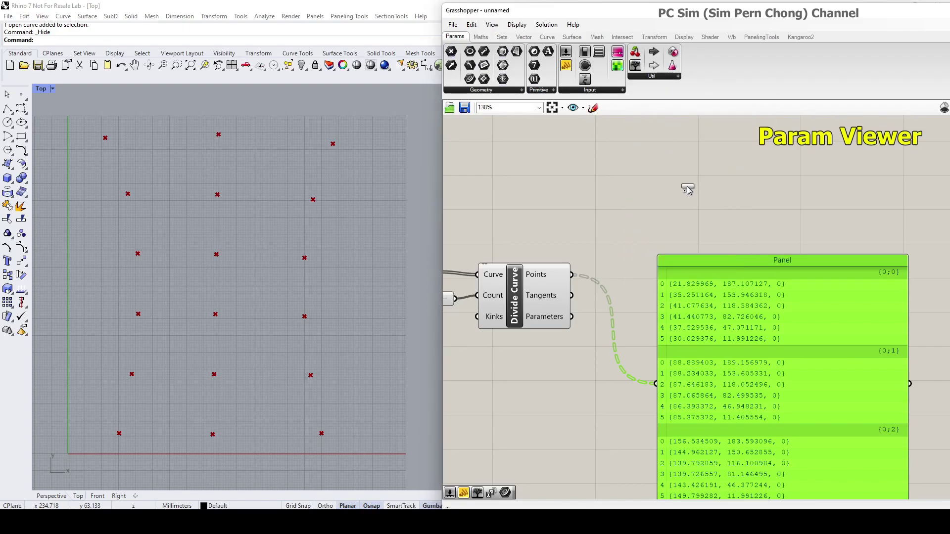
left_click(688, 187)
left_click_drag(573, 275, 706, 215)
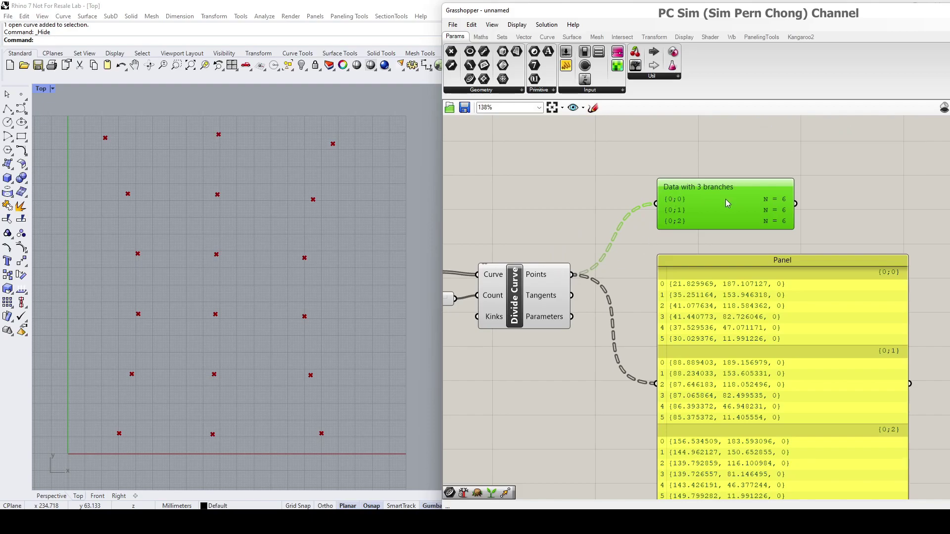
scroll(726, 200, "up", 1)
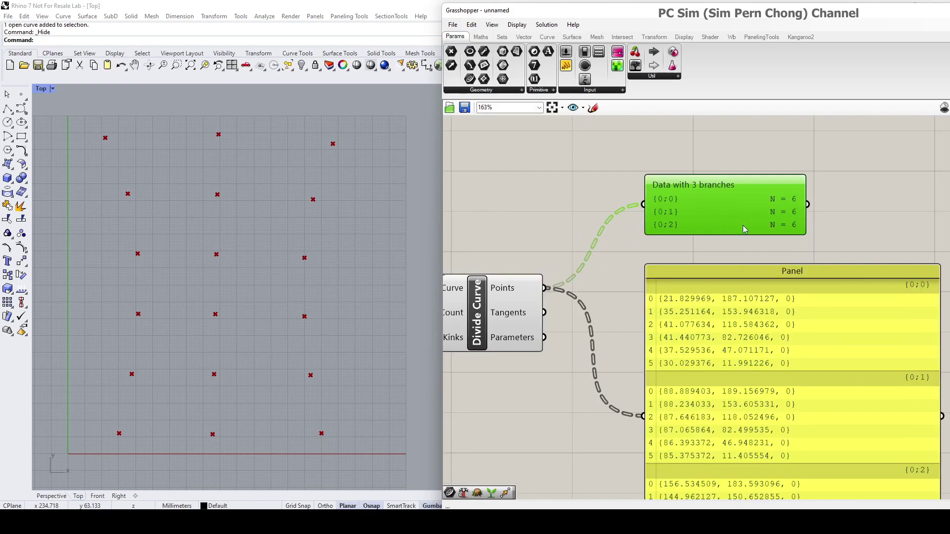
Switch the Param Viewer to its Draw Tree display and examine the branch diagram up close.
right_click(721, 211)
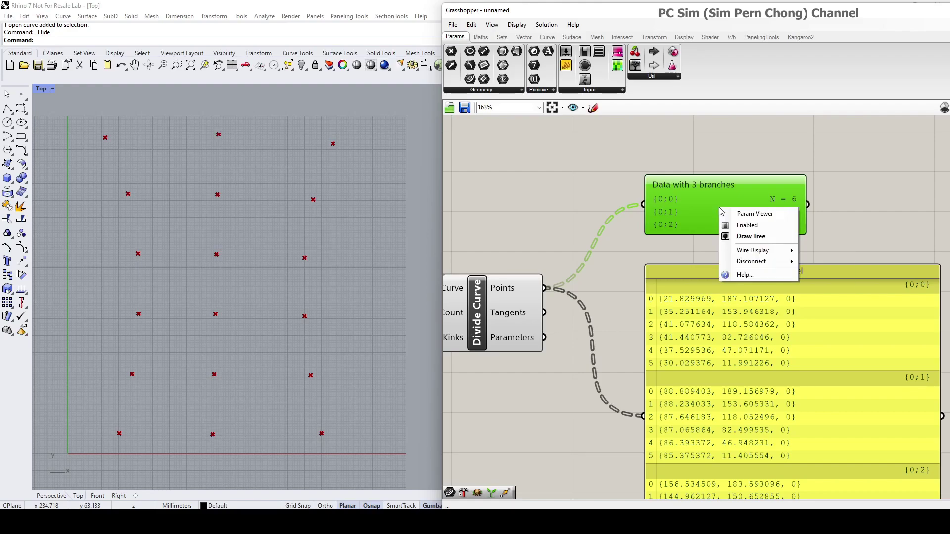
left_click(742, 236)
scroll(728, 205, "up", 4)
scroll(722, 188, "up", 5)
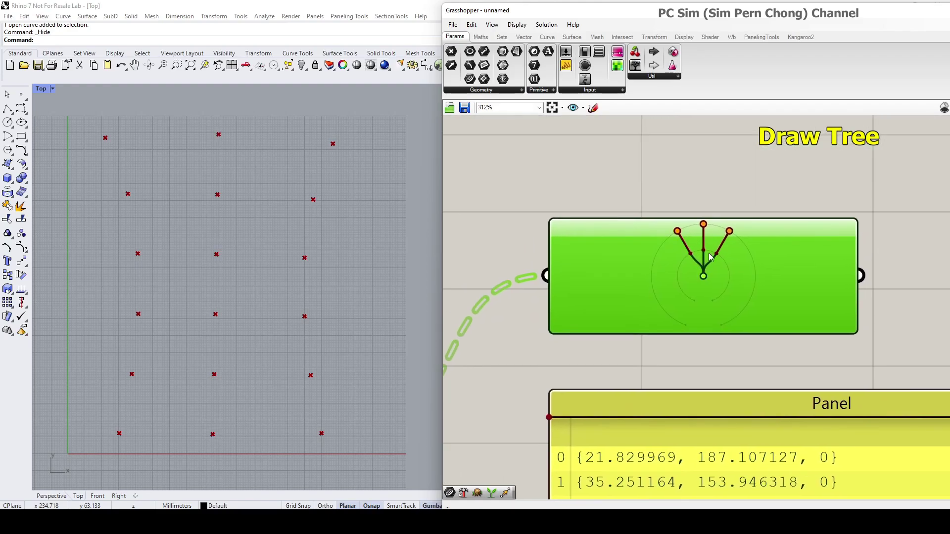
Apply Simplify to the Points output of Divide Curve.
scroll(714, 270, "down", 3)
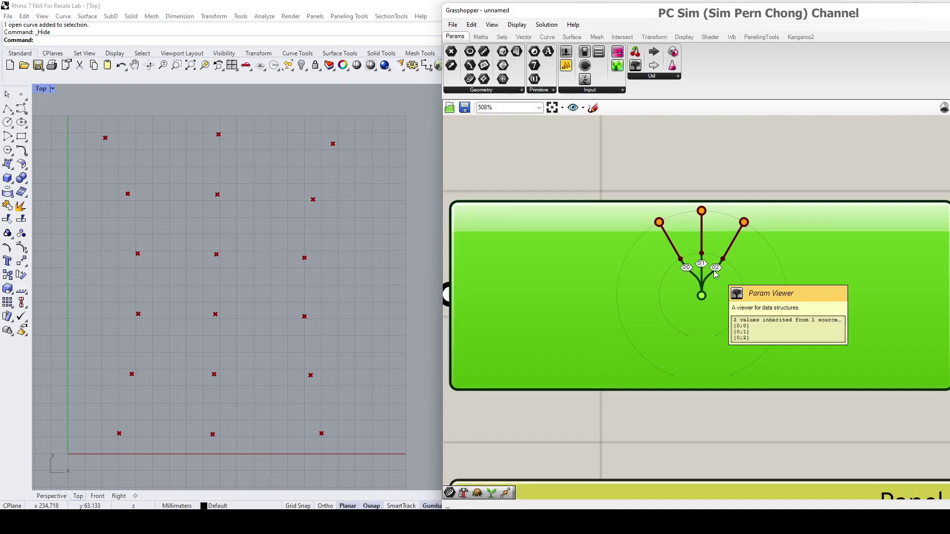
scroll(702, 271, "up", 5)
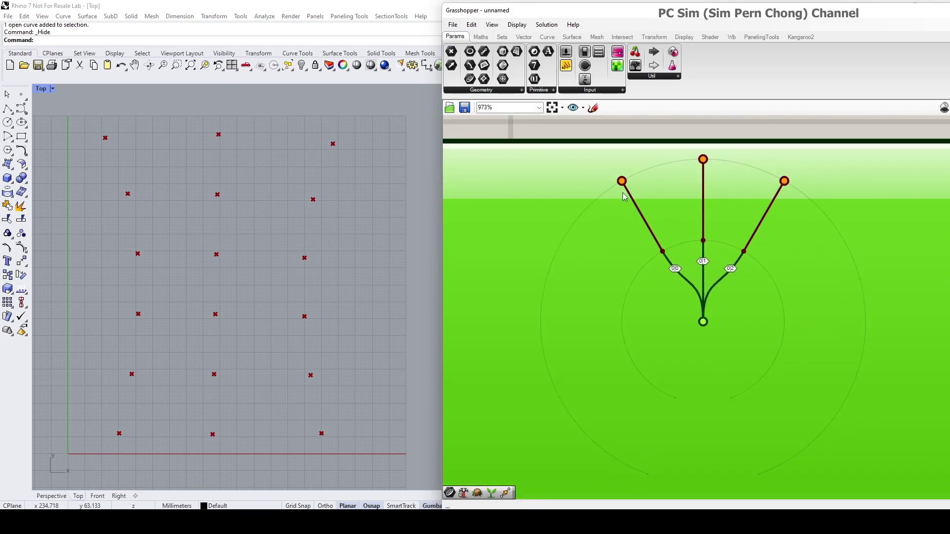
scroll(709, 329, "down", 10)
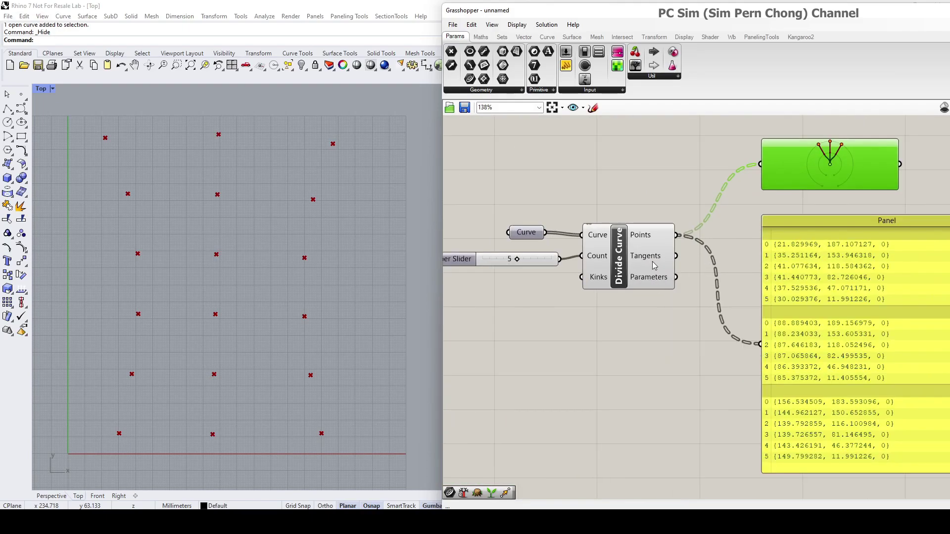
scroll(643, 282, "up", 5)
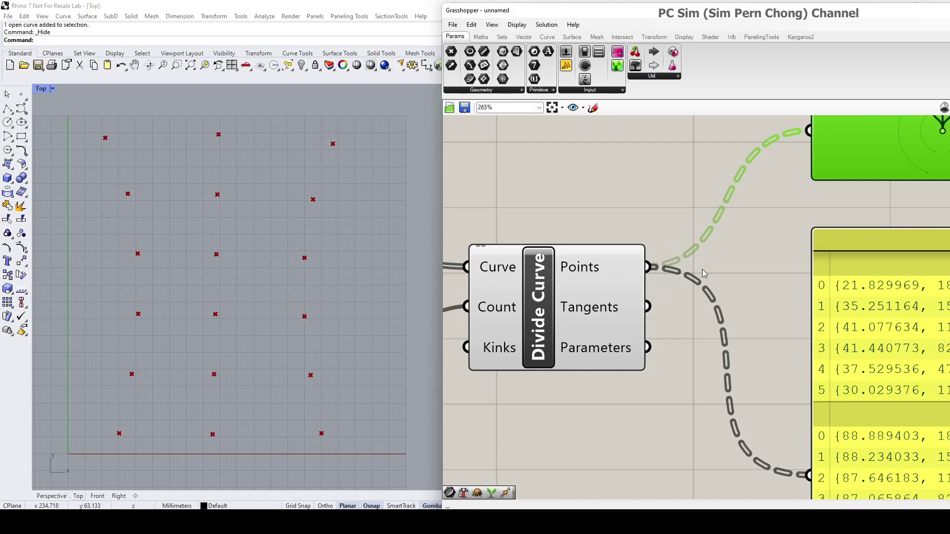
right_click(639, 274)
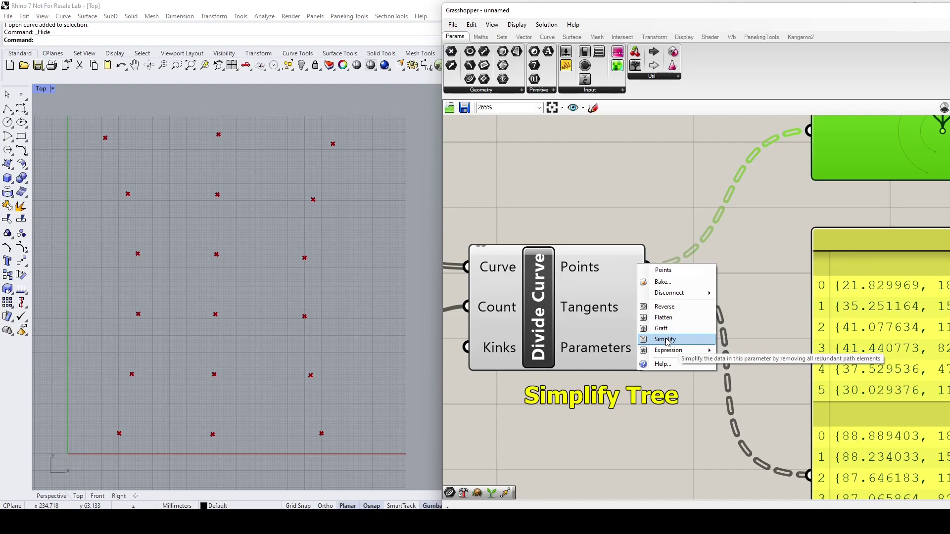
left_click(647, 341)
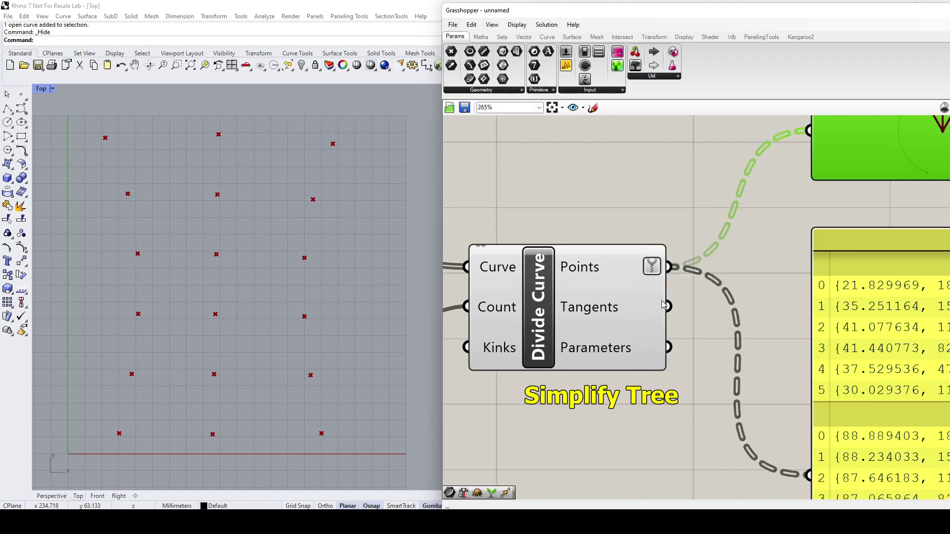
Examine the Simplify marker on the Points output and the simplified branch diagram in the Param Viewer.
scroll(642, 265, "up", 1)
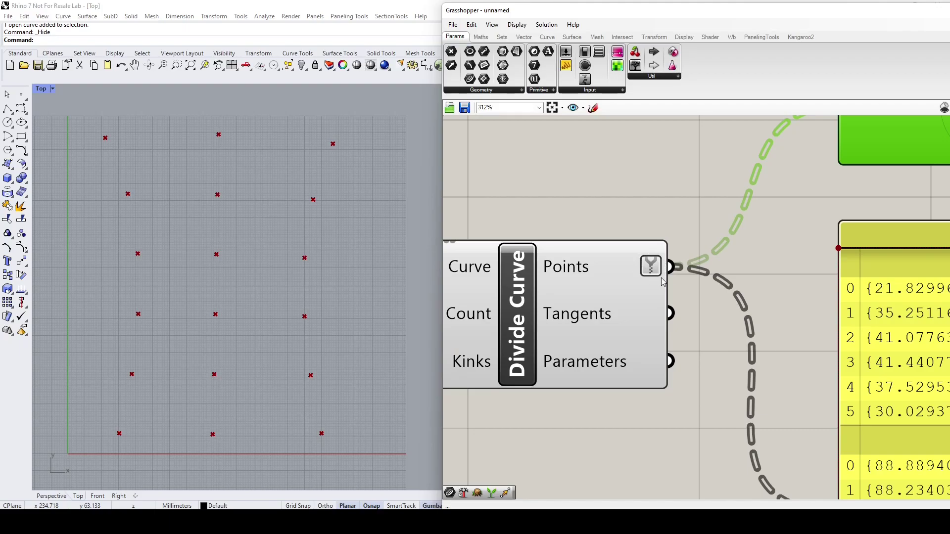
scroll(662, 275, "down", 4)
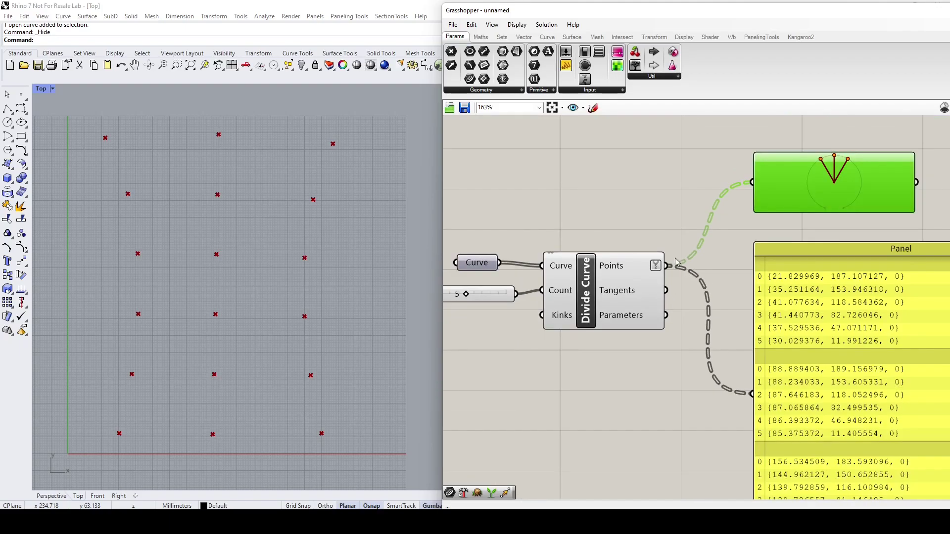
scroll(676, 267, "up", 4)
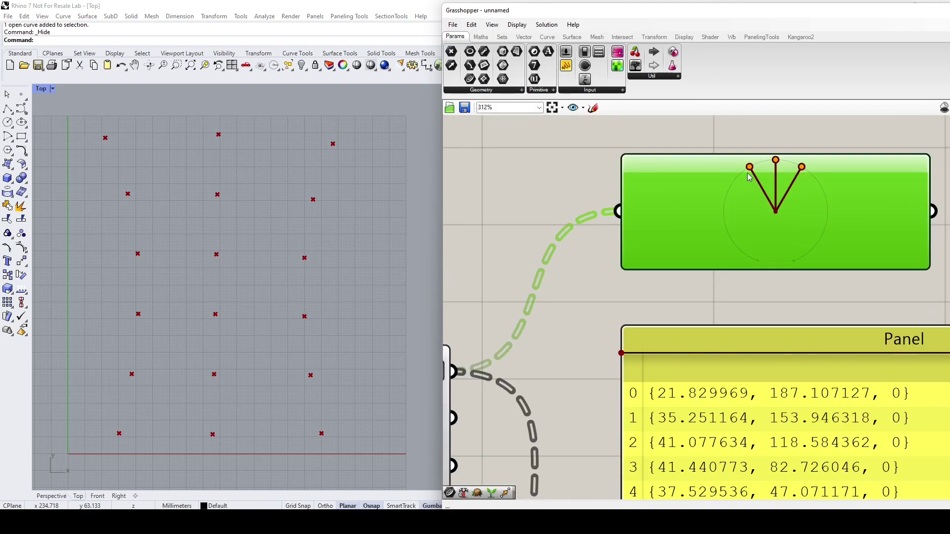
scroll(787, 210, "down", 2)
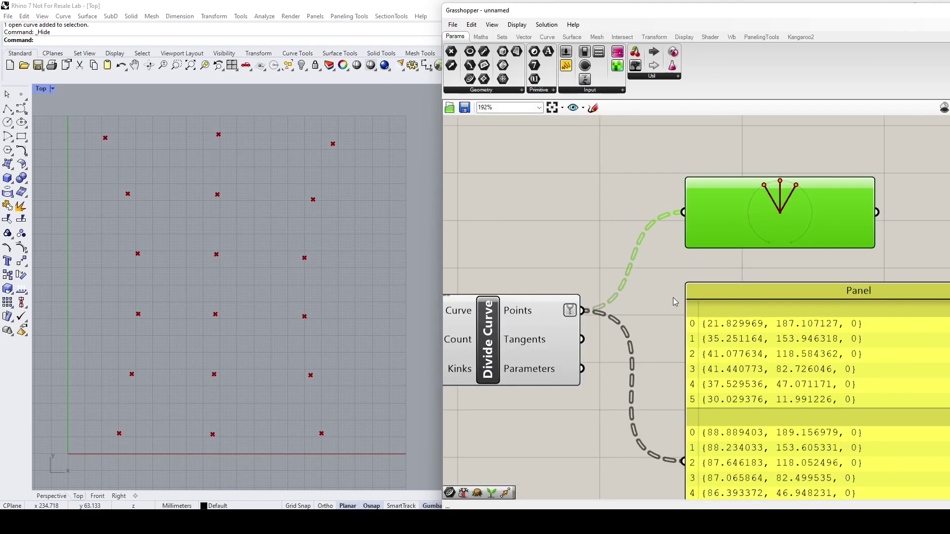
scroll(724, 268, "down", 1)
scroll(660, 275, "up", 2)
scroll(657, 277, "up", 1)
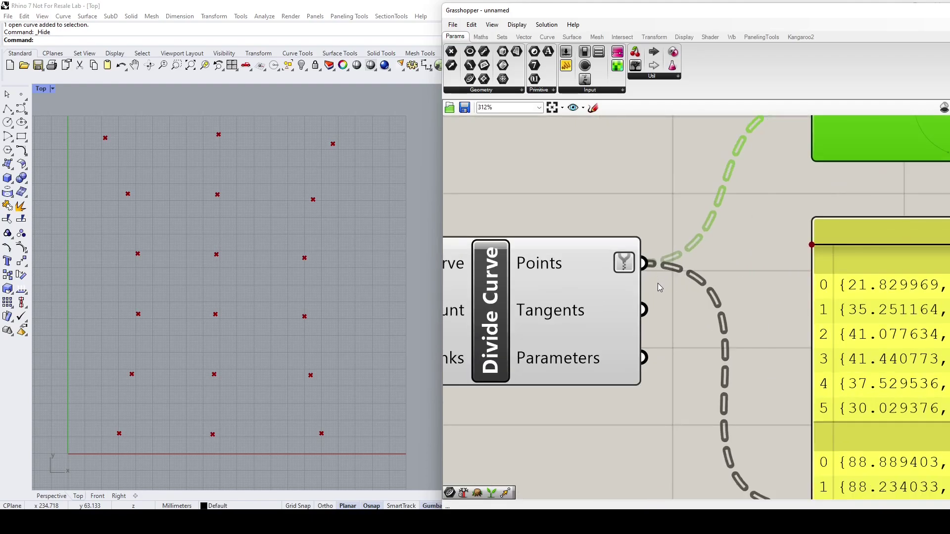
scroll(658, 283, "down", 2)
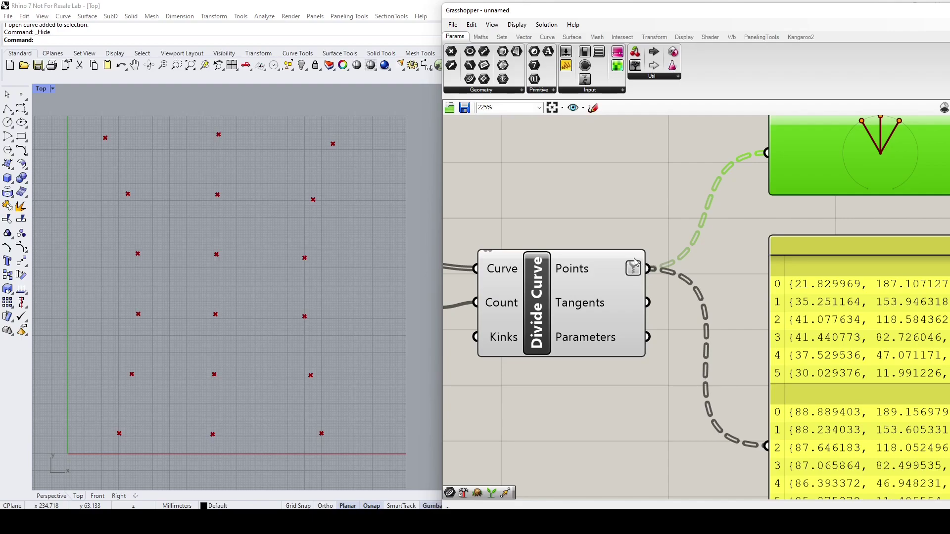
scroll(636, 263, "up", 2)
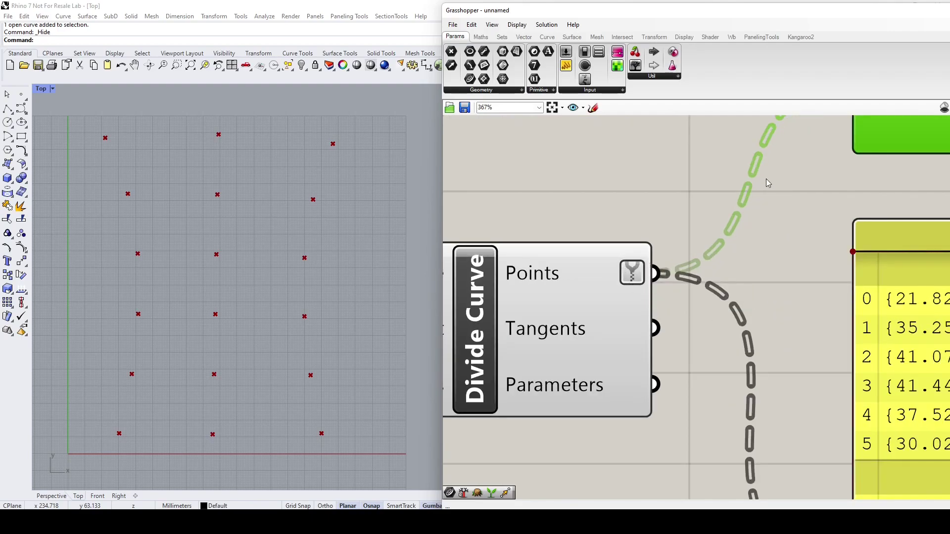
scroll(766, 179, "down", 4)
scroll(640, 247, "up", 3)
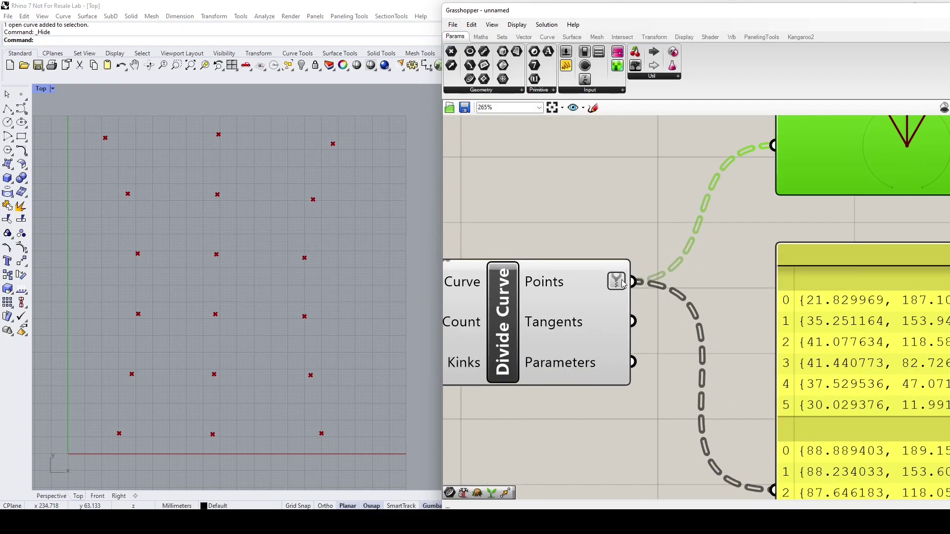
Turn off Simplify on the Points output of Divide Curve.
right_click(623, 280)
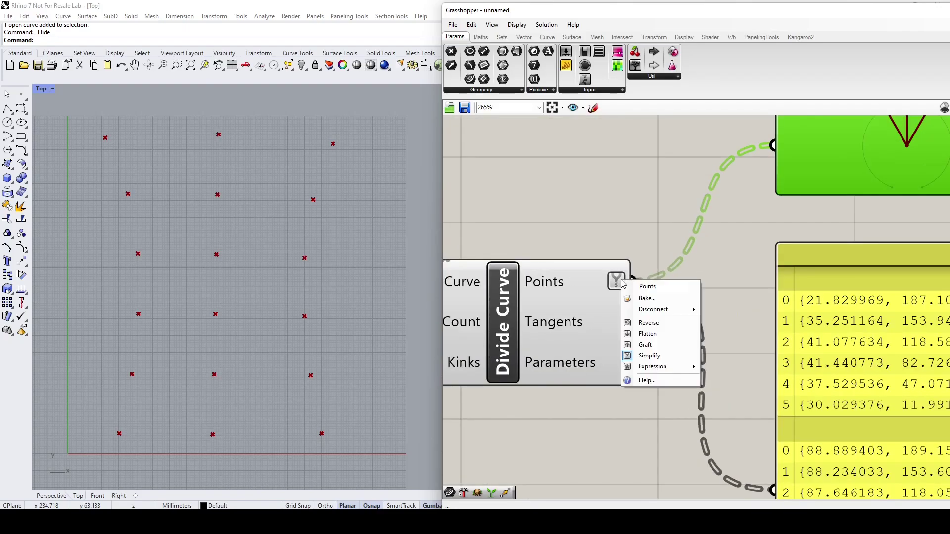
left_click(648, 355)
scroll(644, 292, "down", 2)
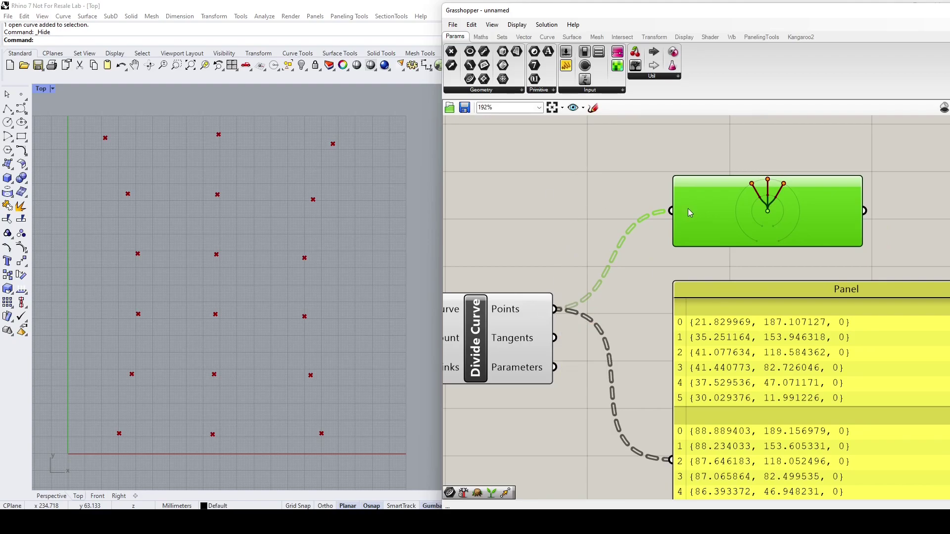
scroll(693, 208, "down", 2)
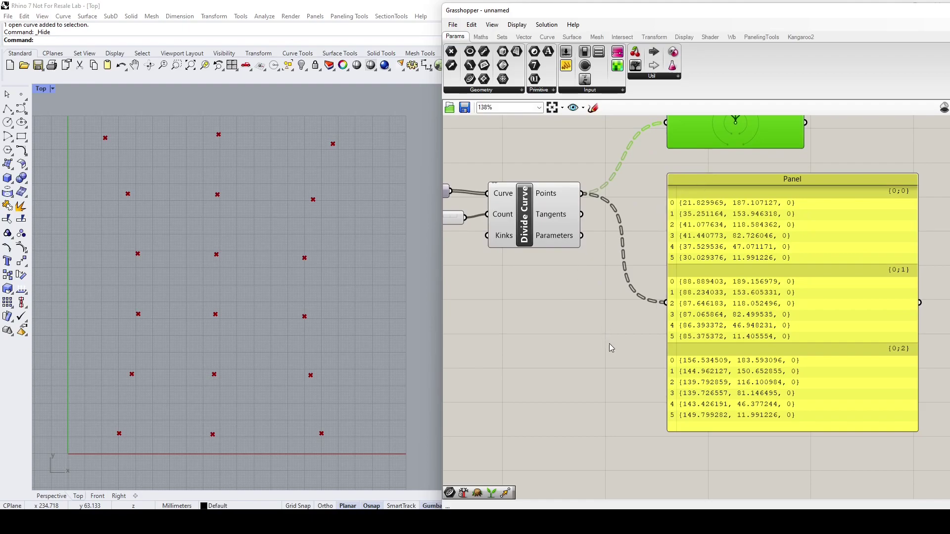
Move the Panel farther away from Divide Curve and place a Simplify Tree component in the free space below Divide Curve.
left_click_drag(731, 184, 781, 178)
left_click_drag(554, 221, 556, 218)
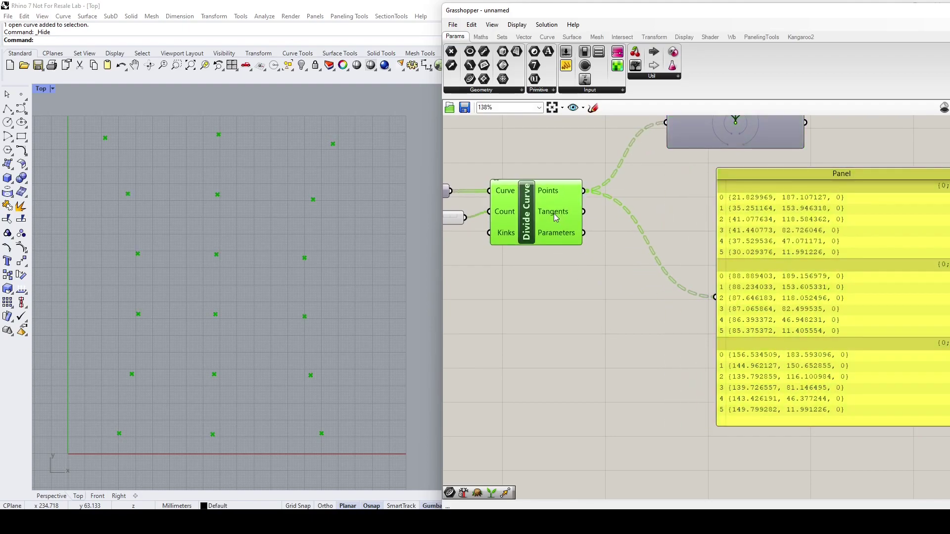
double_click(572, 321)
type("si")
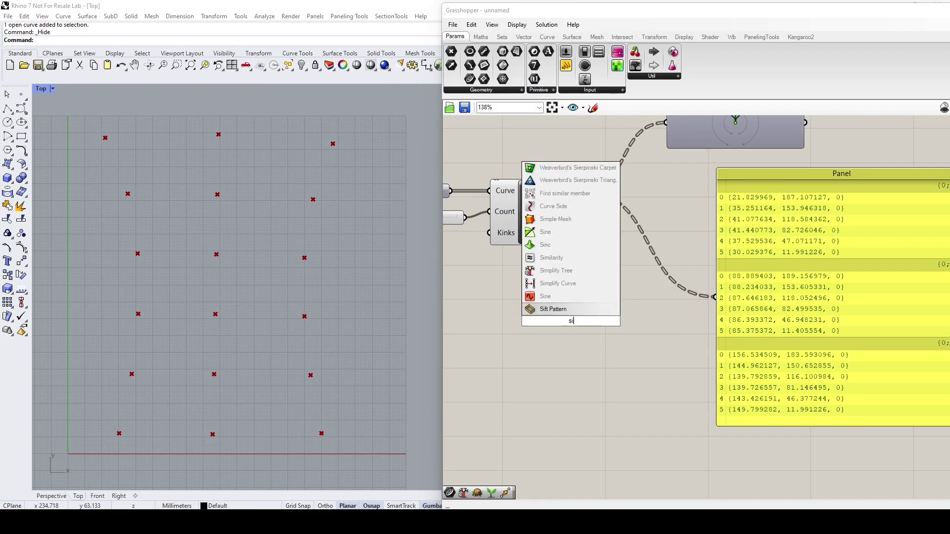
left_click(554, 276)
left_click_drag(573, 319, 614, 321)
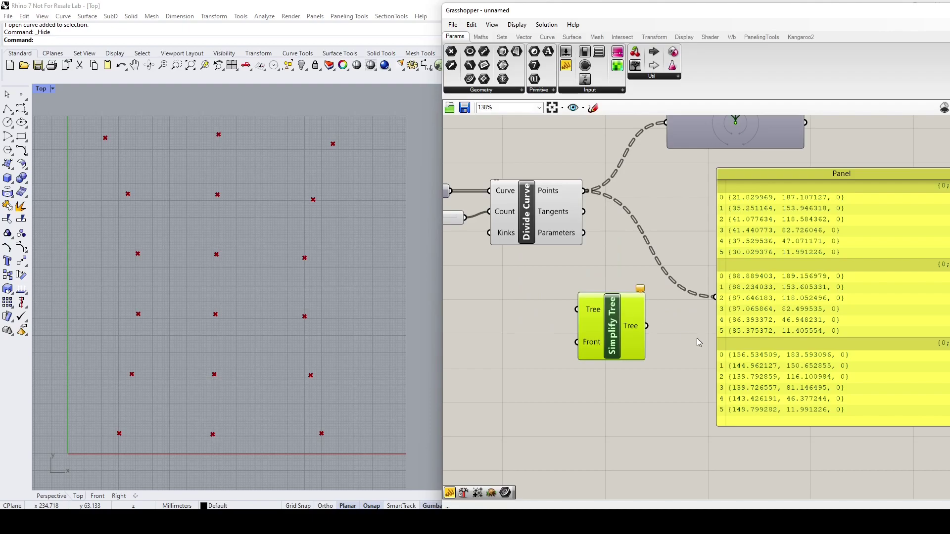
Spread the Panel and Divide Curve farther apart and connect the Points output to the Tree input of Simplify Tree.
left_click_drag(733, 341, 803, 330)
left_click_drag(526, 213, 487, 219)
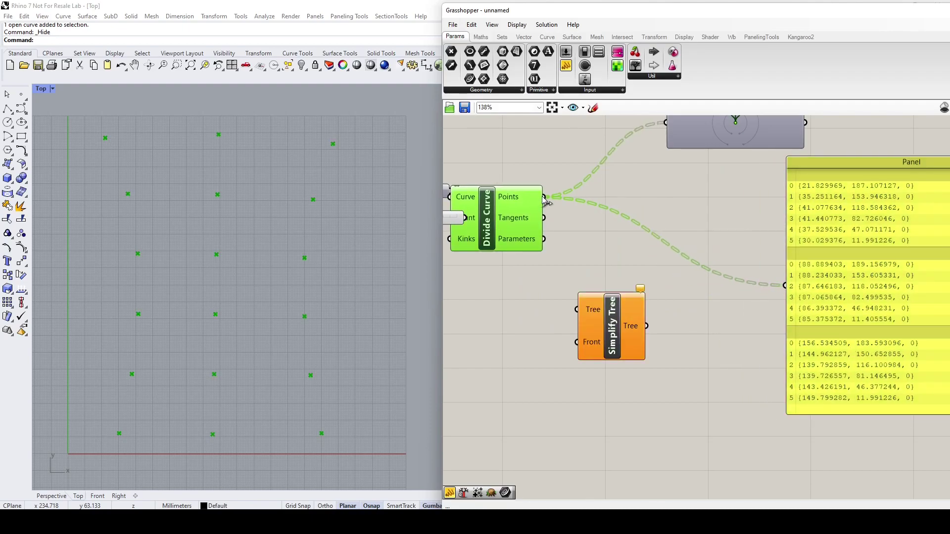
left_click_drag(544, 197, 635, 336)
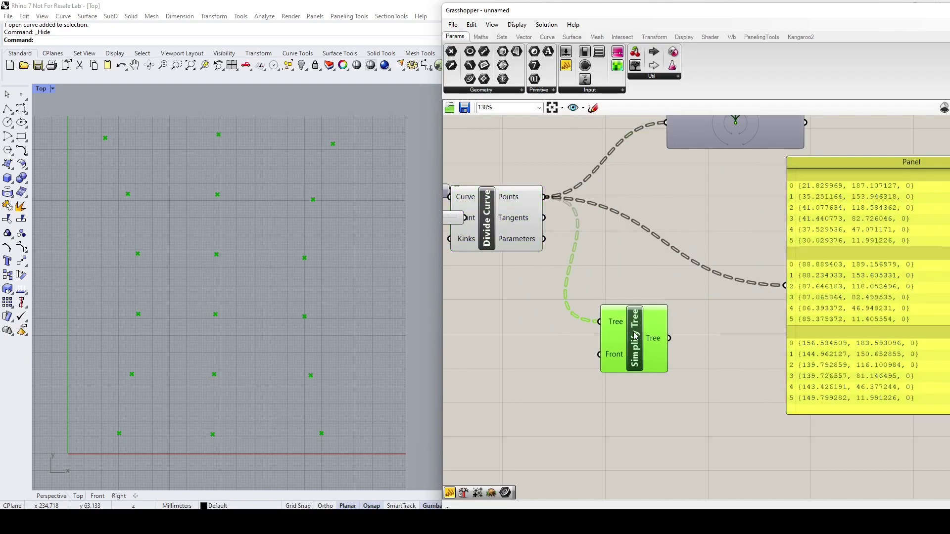
Duplicate the Param Viewer, feed the copy from the Simplify Tree output, and place it beside the original.
scroll(653, 319, "down", 2)
left_click(713, 187)
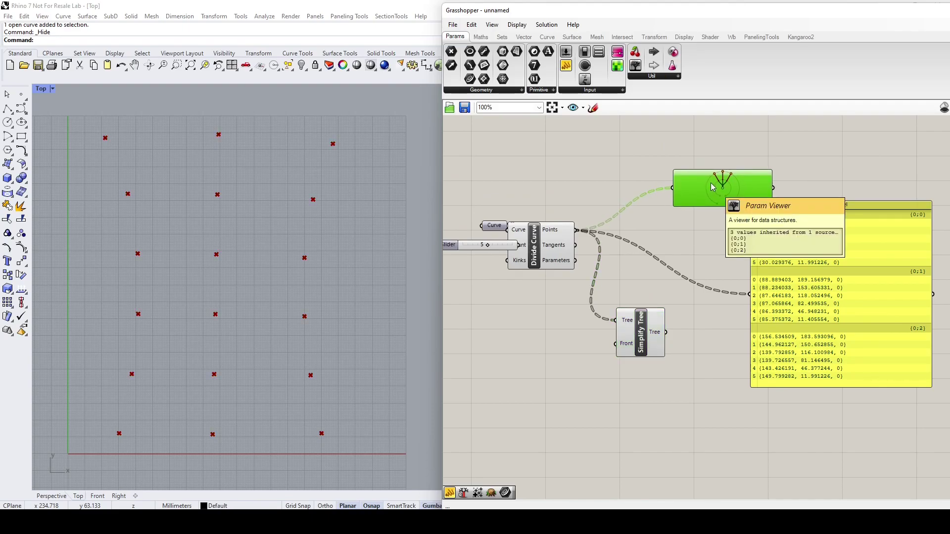
left_click_drag(713, 187, 736, 371, "alt")
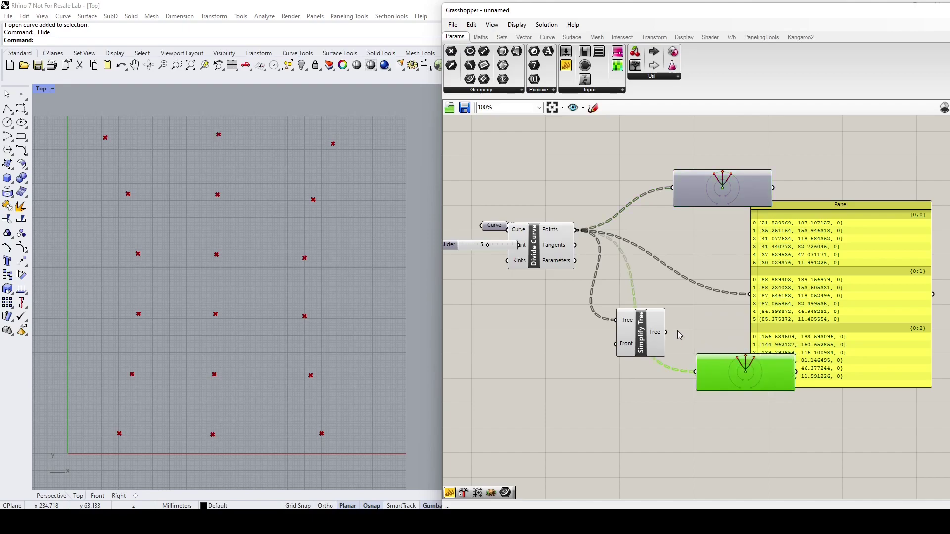
left_click_drag(666, 332, 791, 252)
Duplicate the Panel, feed the copy from the Simplify Tree output, and place it beside the original.
scroll(712, 197, "down", 2)
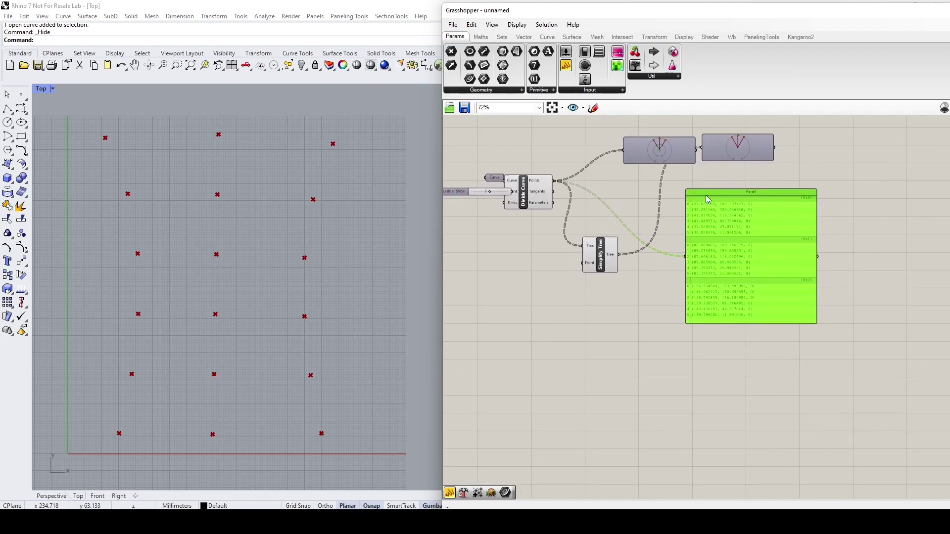
key("ctrl+v")
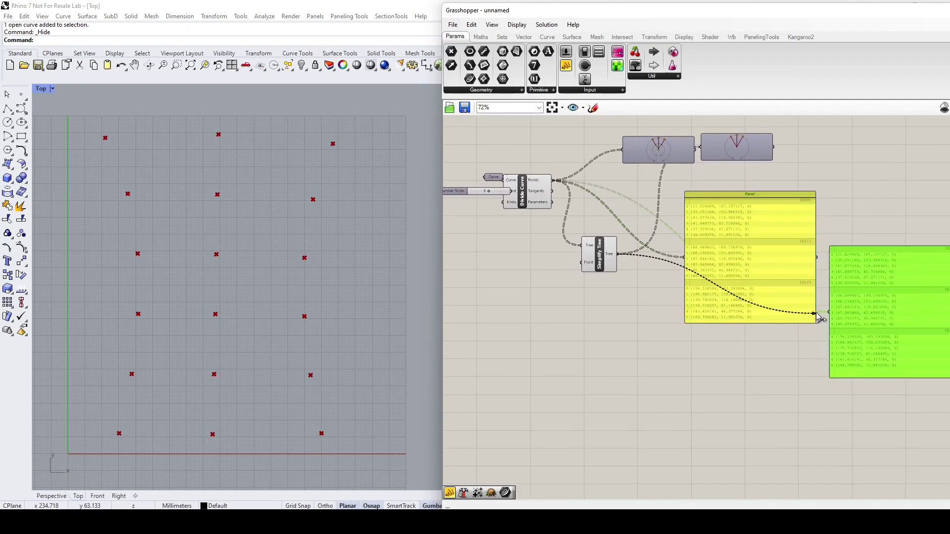
left_click_drag(842, 251, 840, 199)
Shift both Param Viewers sideways so that they sit above the two Panels.
scroll(642, 234, "up", 2)
right_click_drag(642, 235, 755, 228)
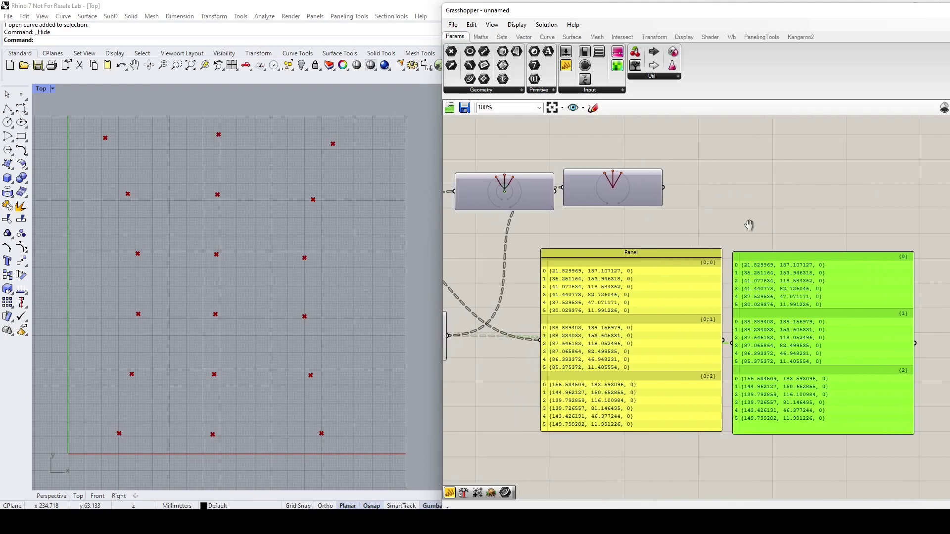
left_click_drag(631, 191, 735, 194)
left_click_drag(515, 190, 616, 189)
Compare the branch diagrams and Panel path labels before and after simplification, and trace them back to the Simplify Tree component.
scroll(617, 189, "up", 3)
scroll(617, 190, "down", 1)
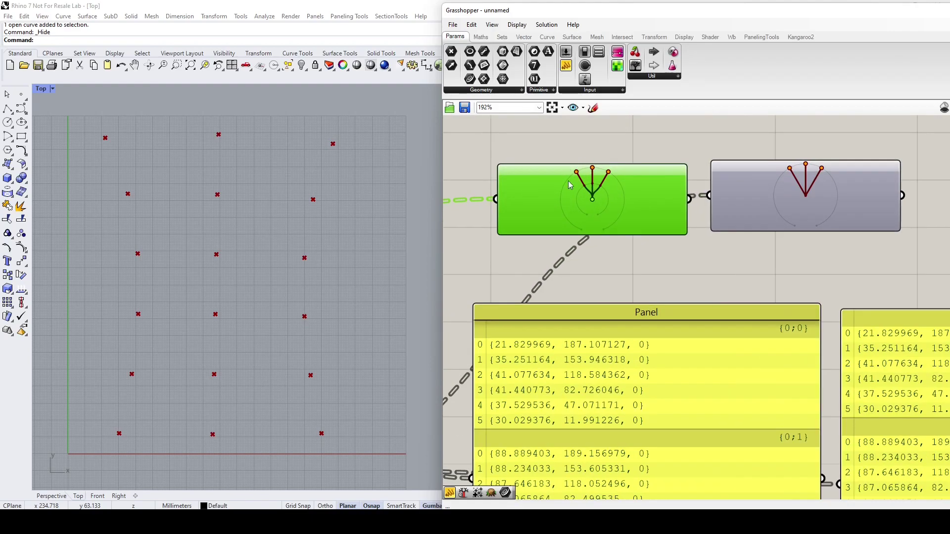
scroll(571, 198, "down", 2)
mouse_move(572, 211)
right_mouse_down()
mouse_move(720, 211)
mouse_move(572, 210)
right_mouse_up()
scroll(572, 211, "up", 4)
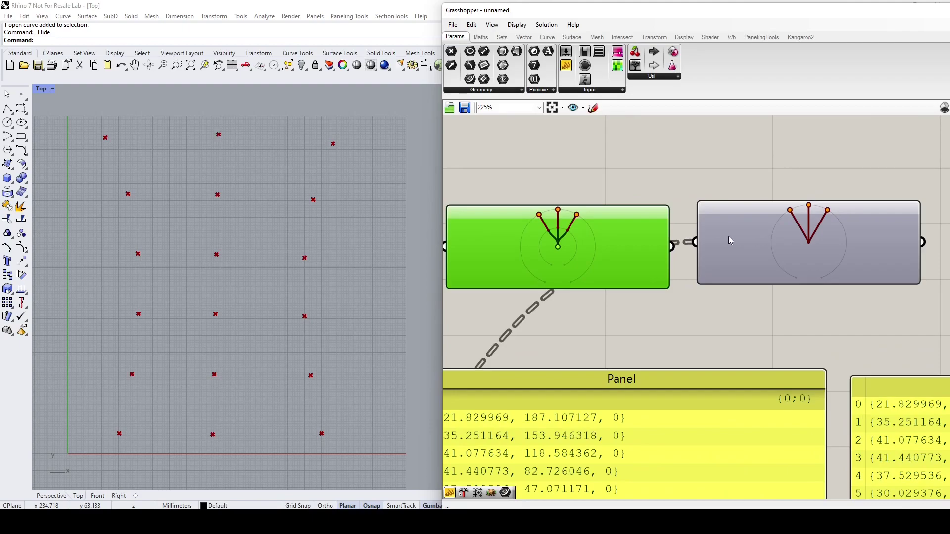
scroll(729, 238, "up", 1)
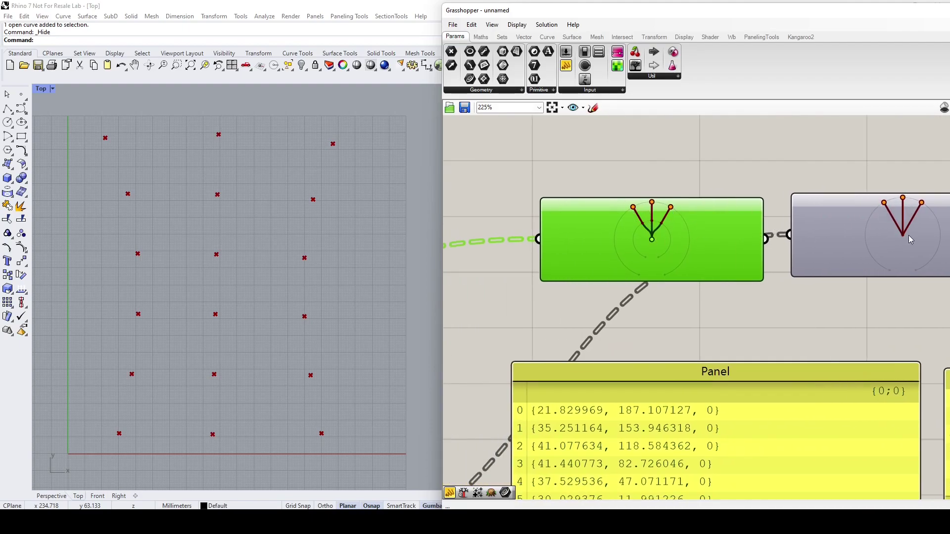
scroll(893, 232, "down", 4)
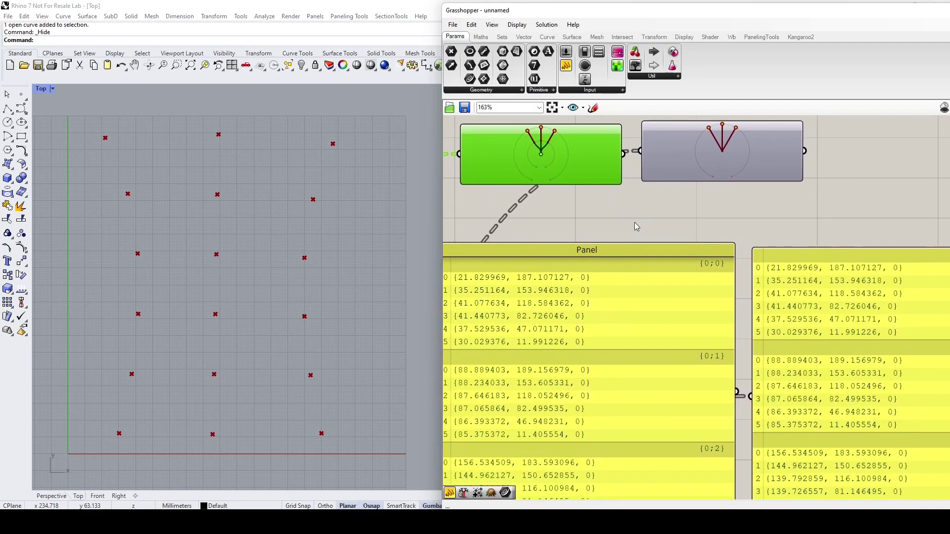
right_click_drag(665, 247, 628, 216)
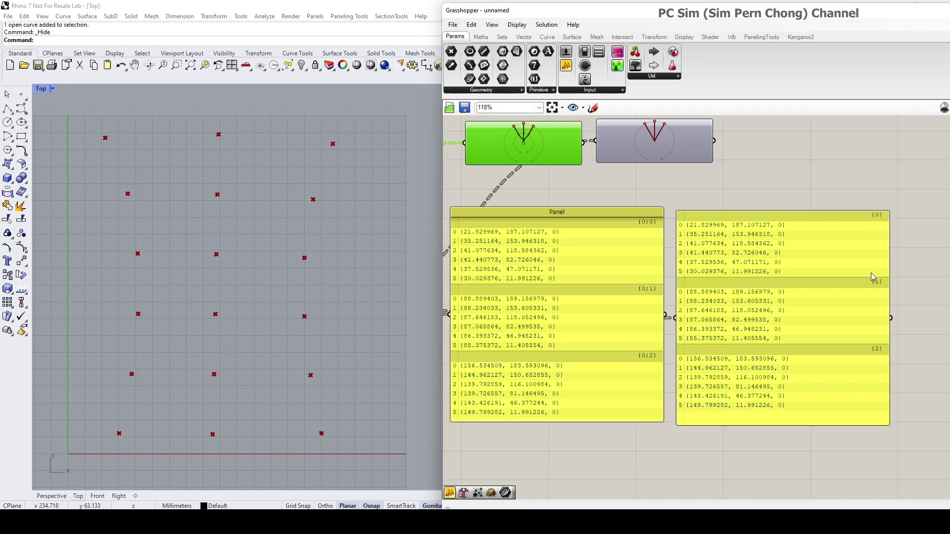
scroll(840, 350, "down", 2)
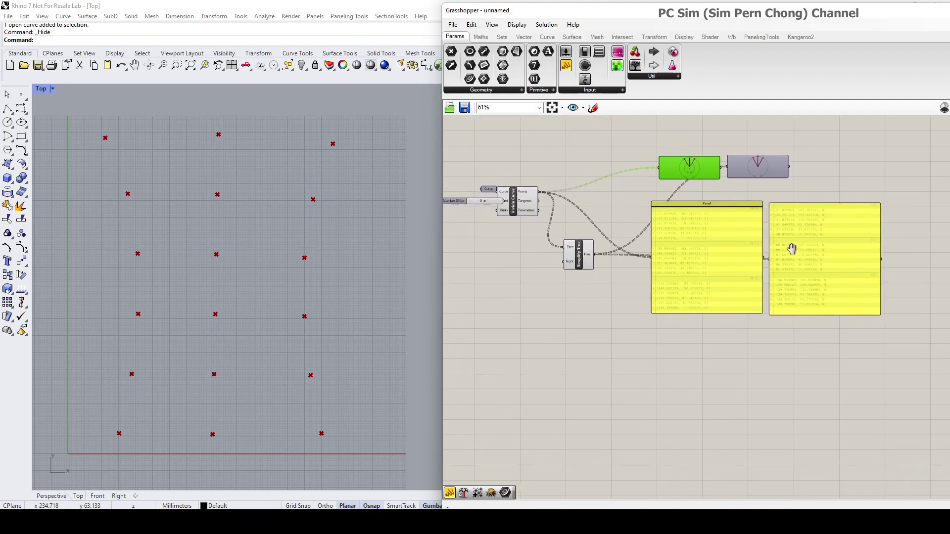
right_click_drag(791, 248, 881, 248)
scroll(607, 240, "up", 2)
scroll(608, 240, "up", 1)
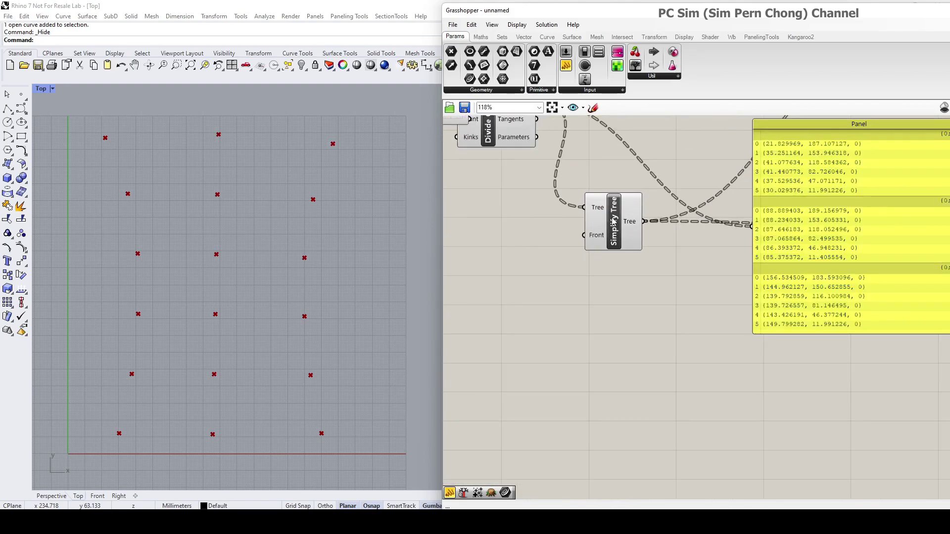
scroll(613, 221, "down", 2)
scroll(613, 218, "up", 1)
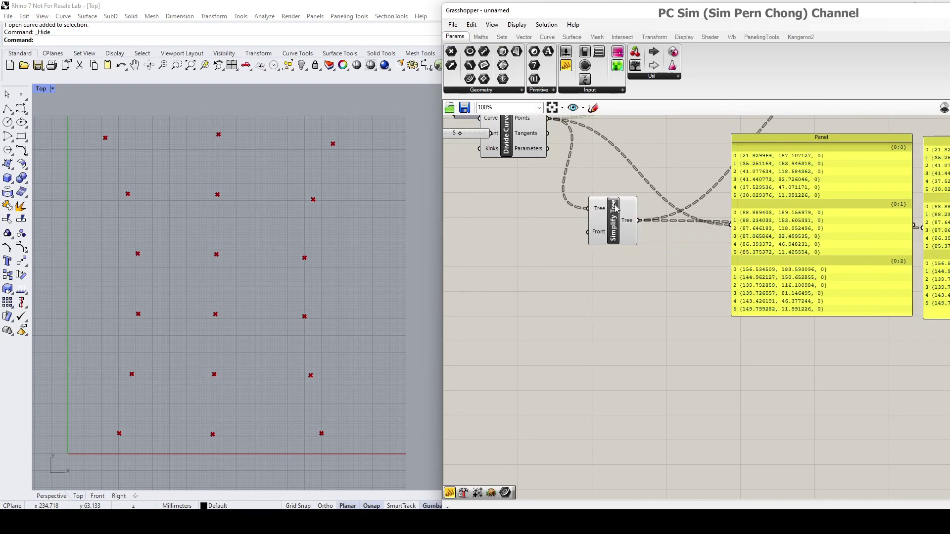
left_click(625, 233)
scroll(609, 213, "up", 2)
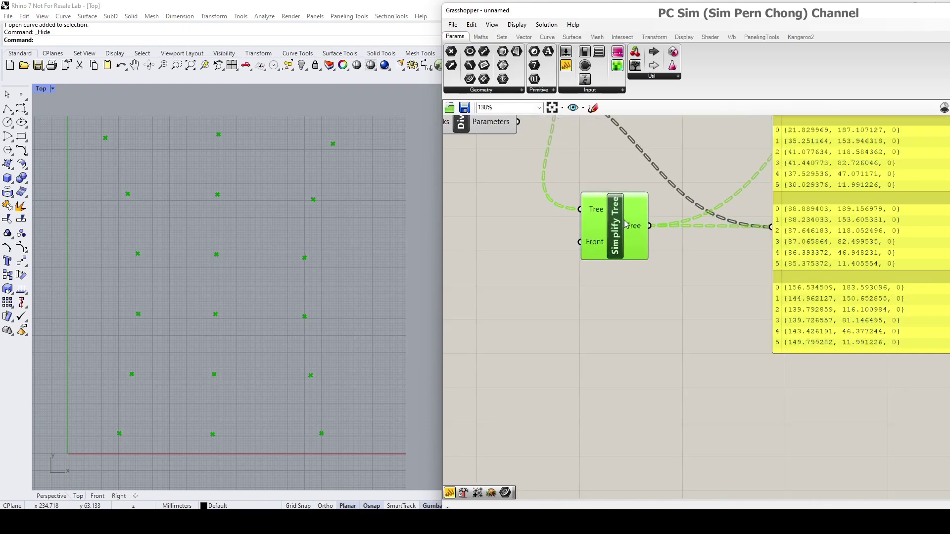
scroll(612, 227, "down", 3)
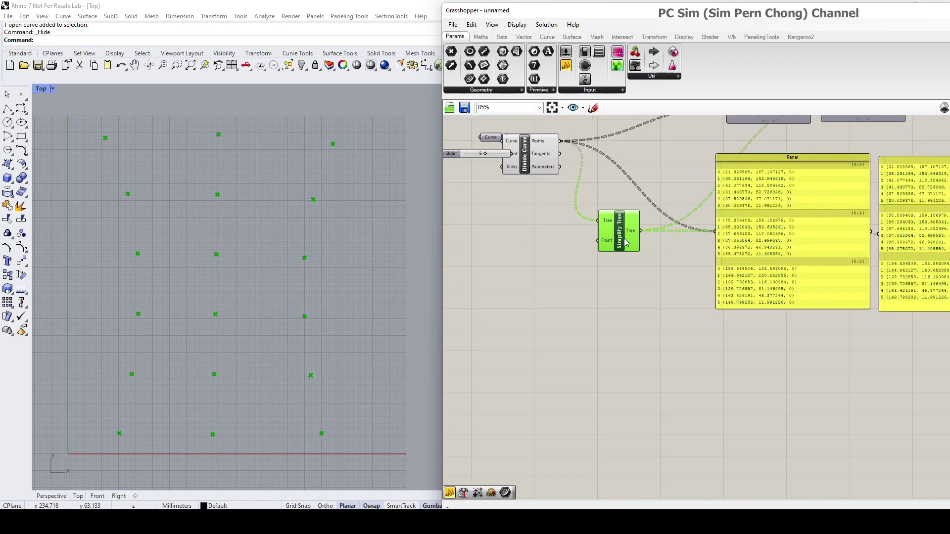
scroll(615, 227, "up", 1)
Add a Flatten Tree component below Simplify Tree and feed it from the Divide Curve Points output.
left_click_drag(539, 168, 542, 177)
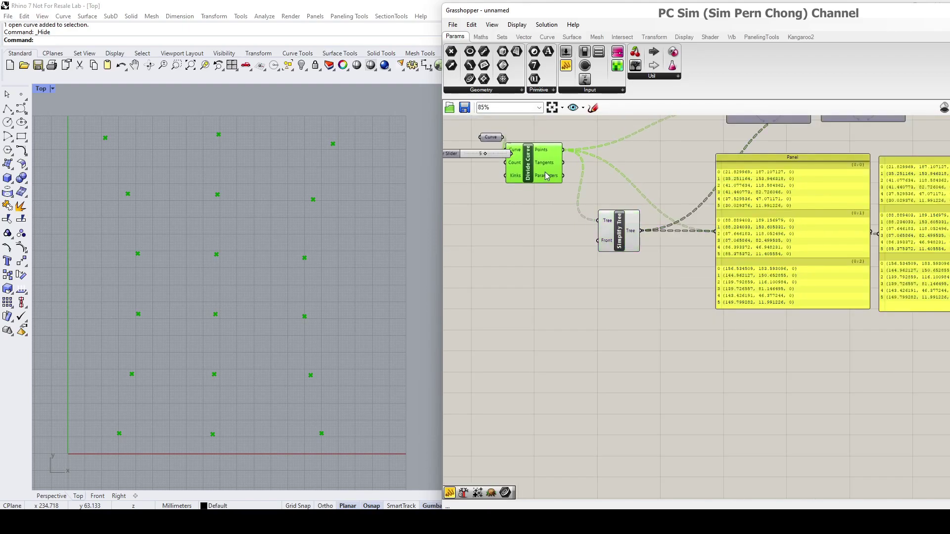
double_click(609, 348)
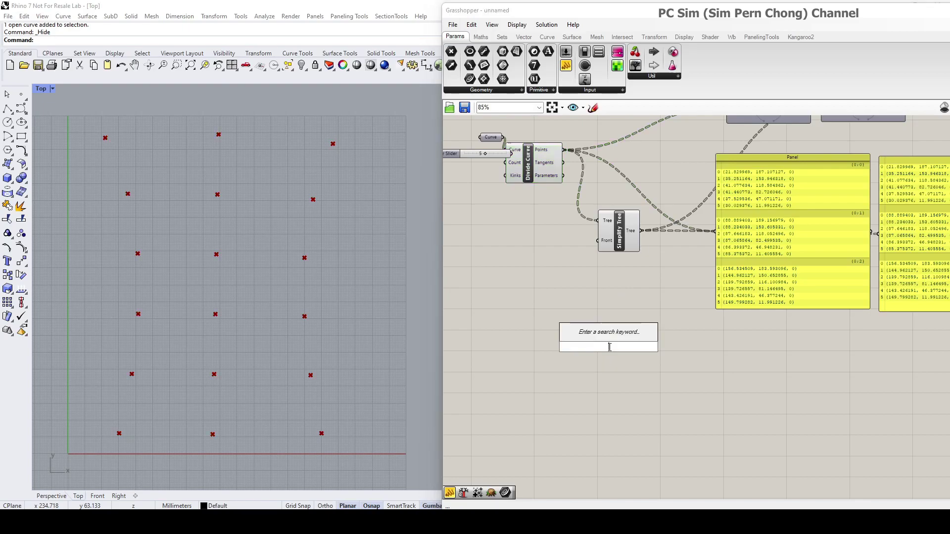
type("fl")
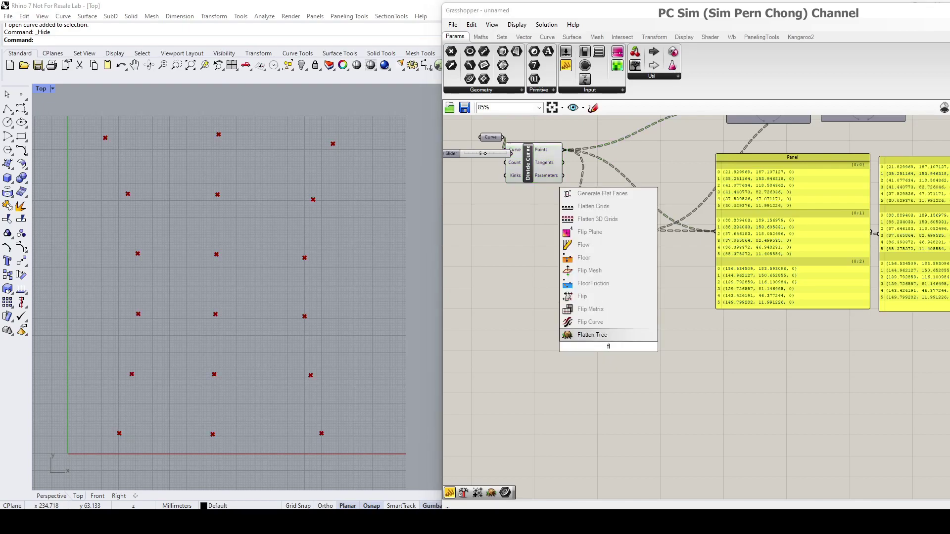
left_click(616, 339)
left_click_drag(614, 341, 621, 321)
left_click_drag(543, 163, 541, 178)
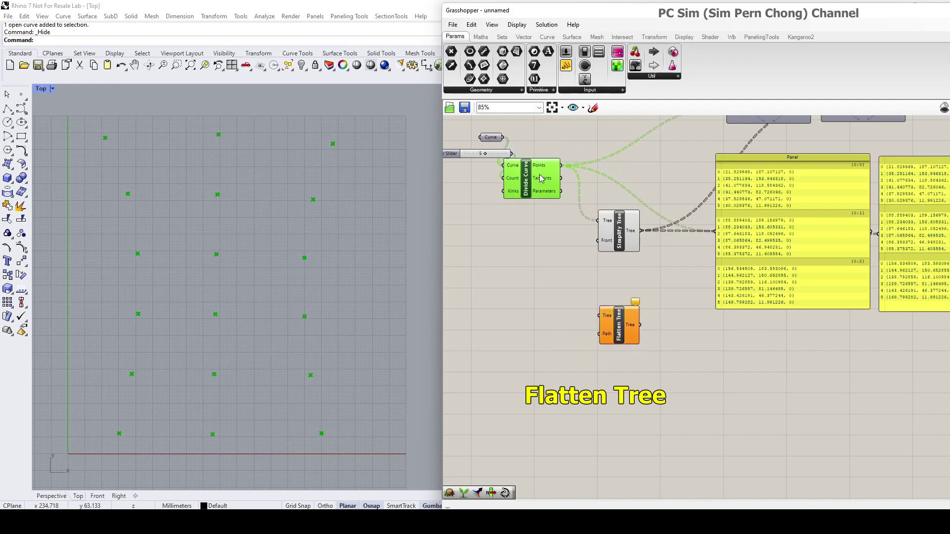
left_click_drag(610, 329, 618, 324)
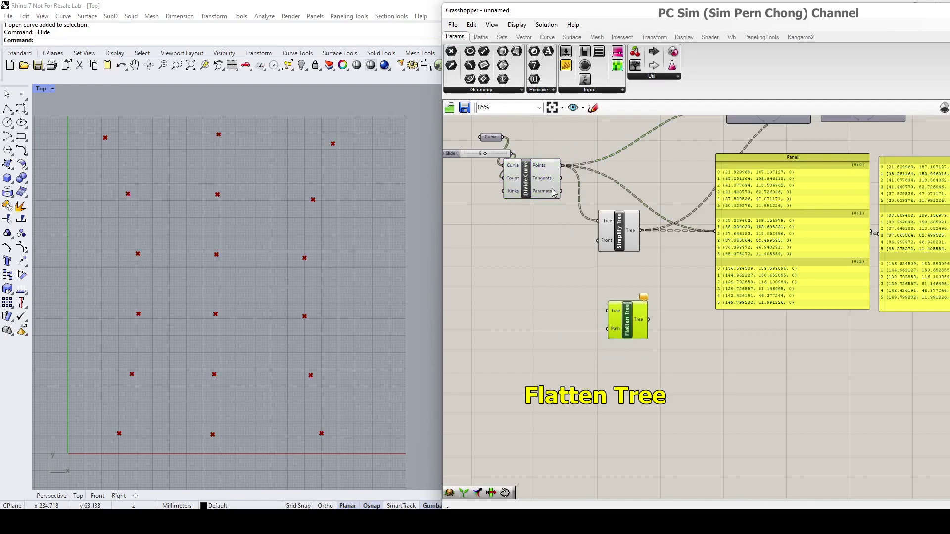
mouse_move(554, 193)
left_mouse_down()
mouse_move(548, 206)
mouse_move(565, 218)
mouse_move(622, 351)
left_mouse_up()
Duplicate the original Panel below itself and feed the copy from the Flatten Tree output.
right_click_drag(703, 335, 687, 316)
left_click(761, 138)
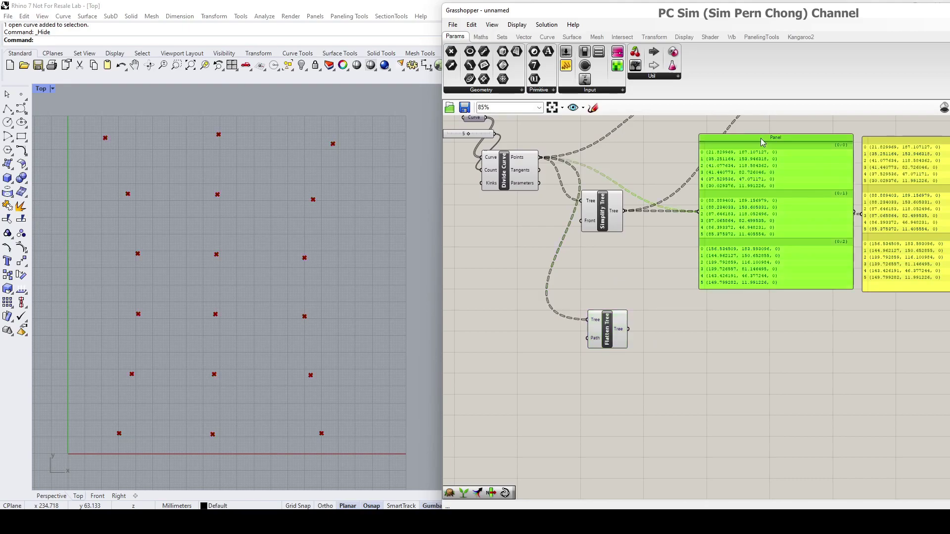
left_click_drag(761, 138, 769, 320, "alt")
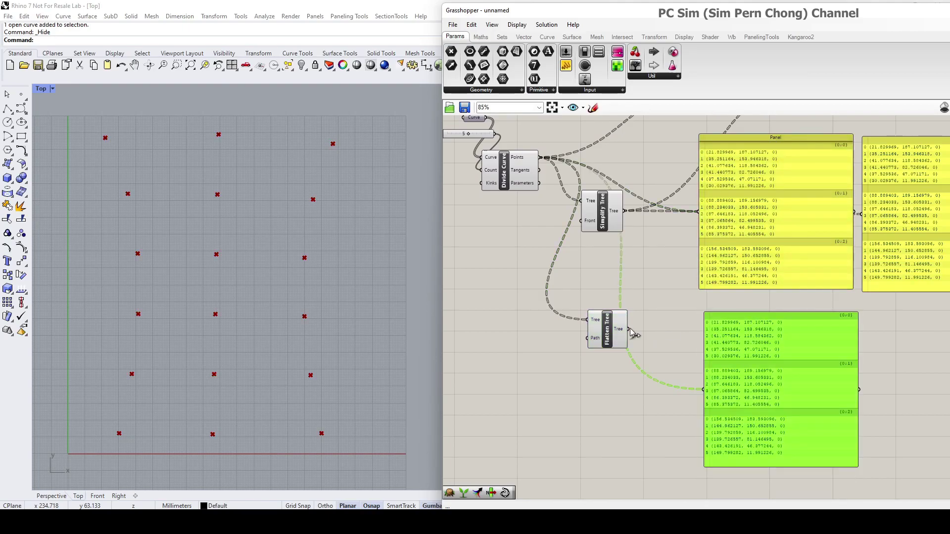
left_click_drag(629, 329, 703, 389)
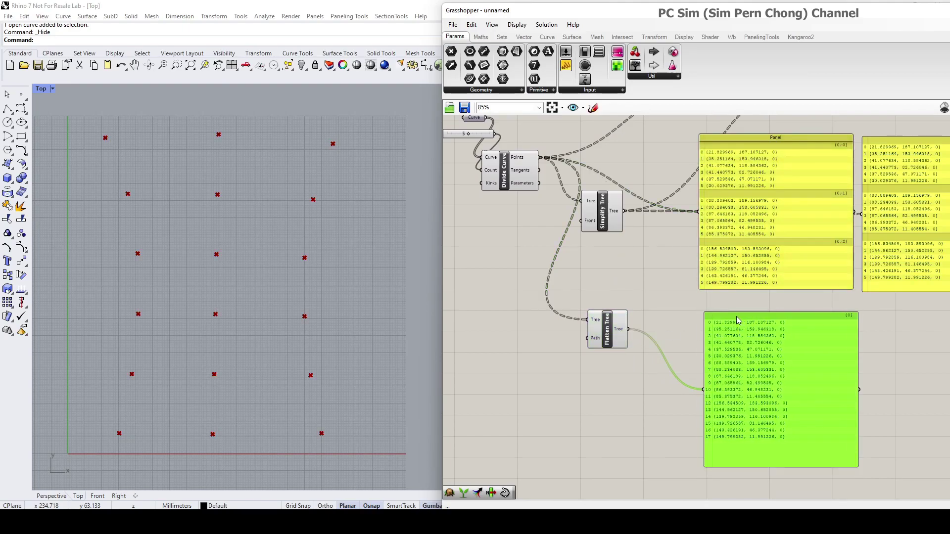
left_click_drag(736, 316, 730, 313)
Set the original Panel beside the flattened Panel to compare their path labels, and return both Panels to their places.
right_click_drag(731, 313, 671, 301)
left_click(669, 128)
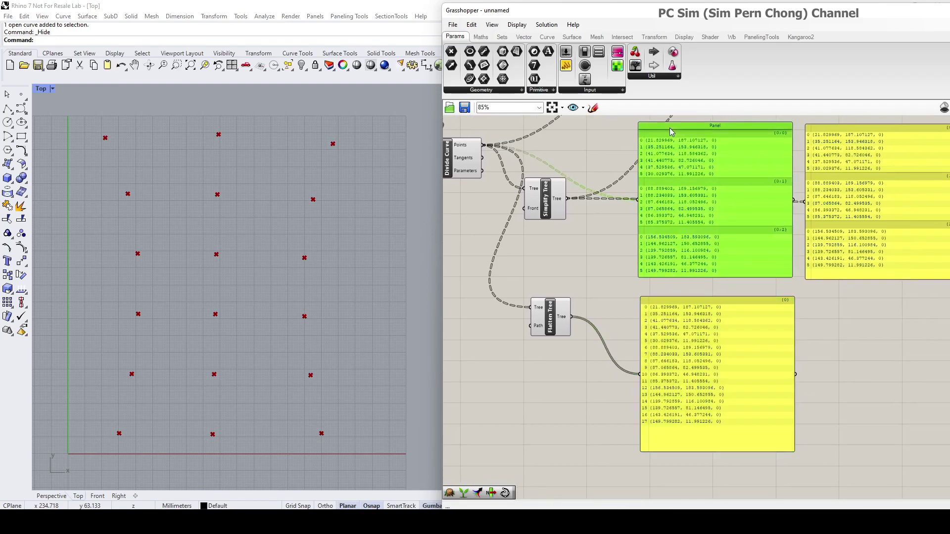
left_click_drag(670, 131, 508, 306)
left_click_drag(718, 300, 851, 300)
left_click_drag(610, 301, 744, 299)
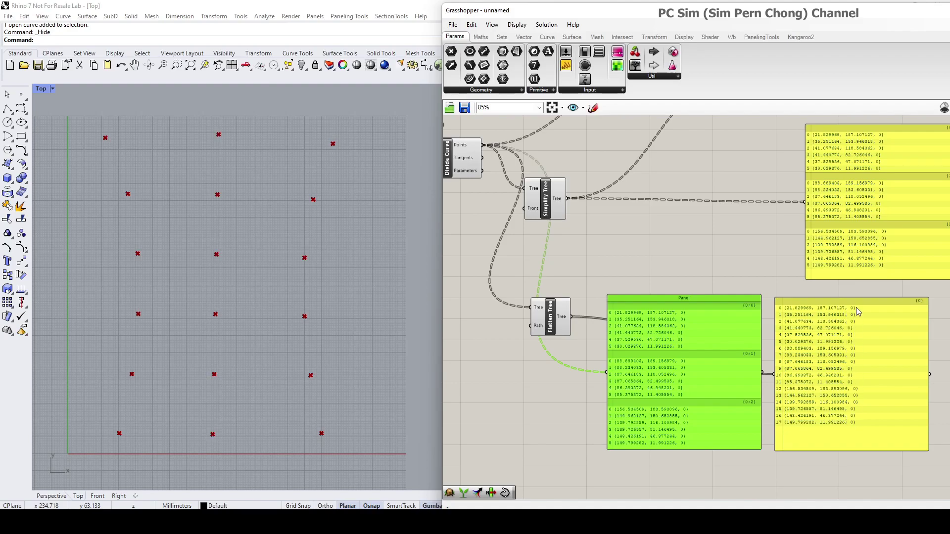
left_click_drag(702, 302, 737, 138)
left_click_drag(824, 303, 696, 307)
Add a Param Viewer beside the flattened Panel and feed it from the Flatten Tree output.
right_click_drag(696, 308, 620, 290)
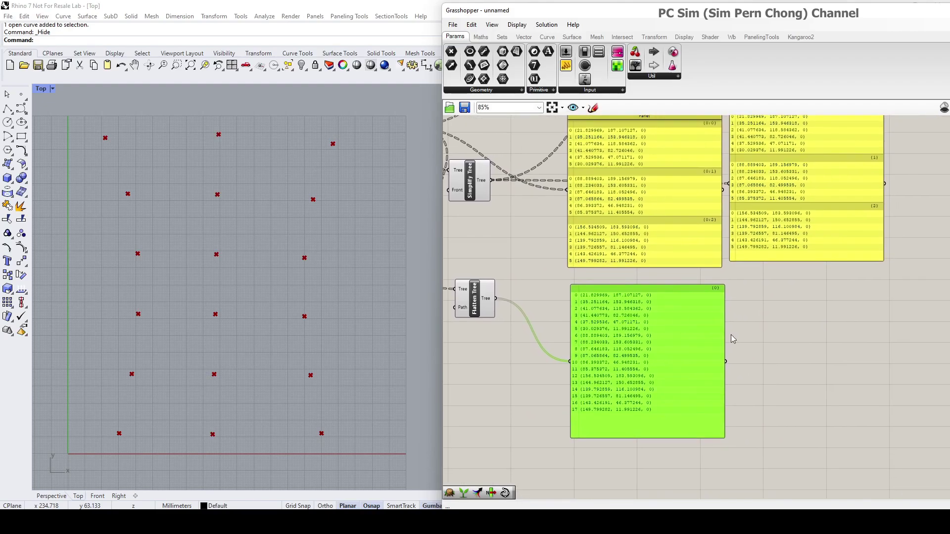
left_click(771, 341)
double_click(771, 341)
type("pa")
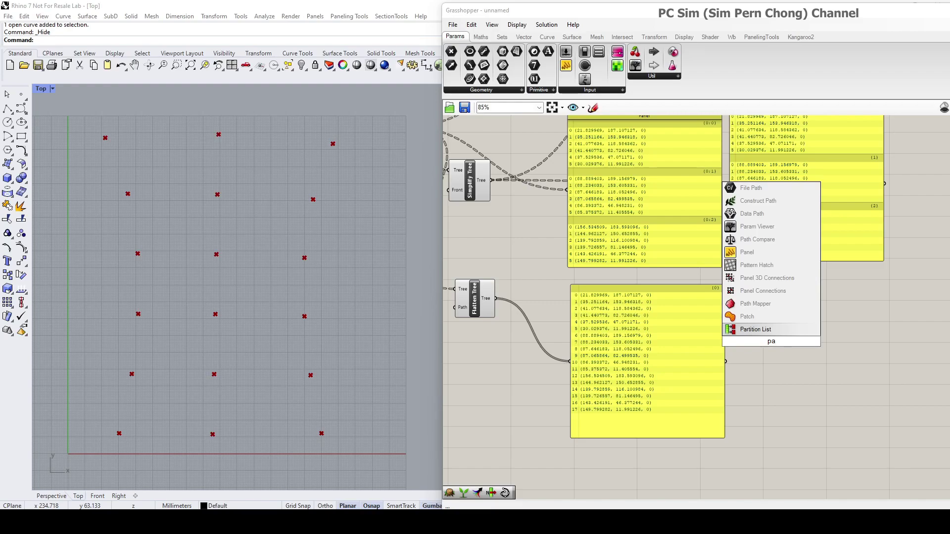
type("r")
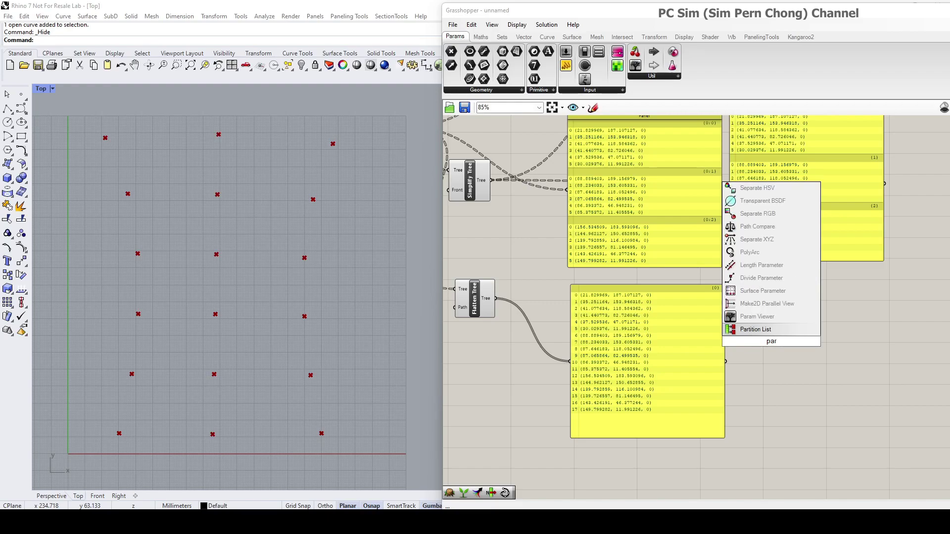
left_click(760, 317)
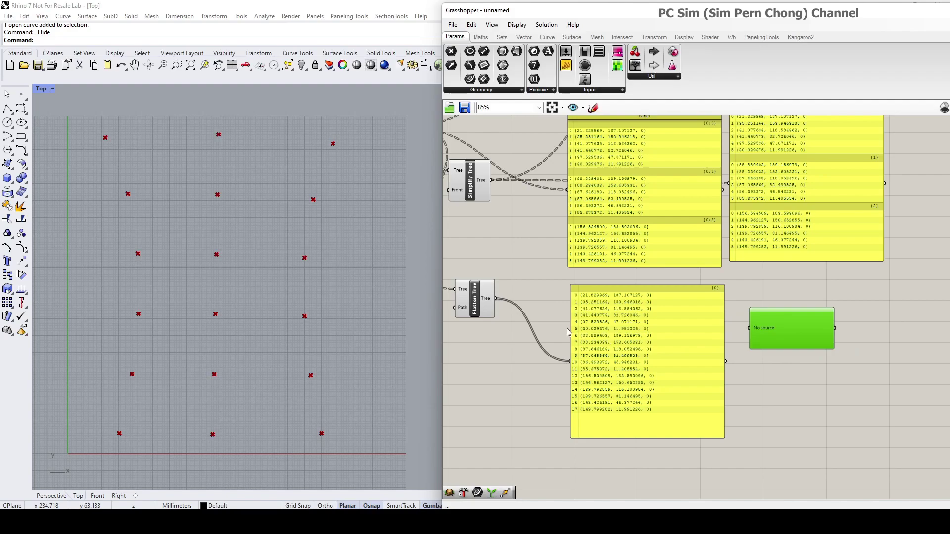
left_click_drag(496, 298, 748, 328)
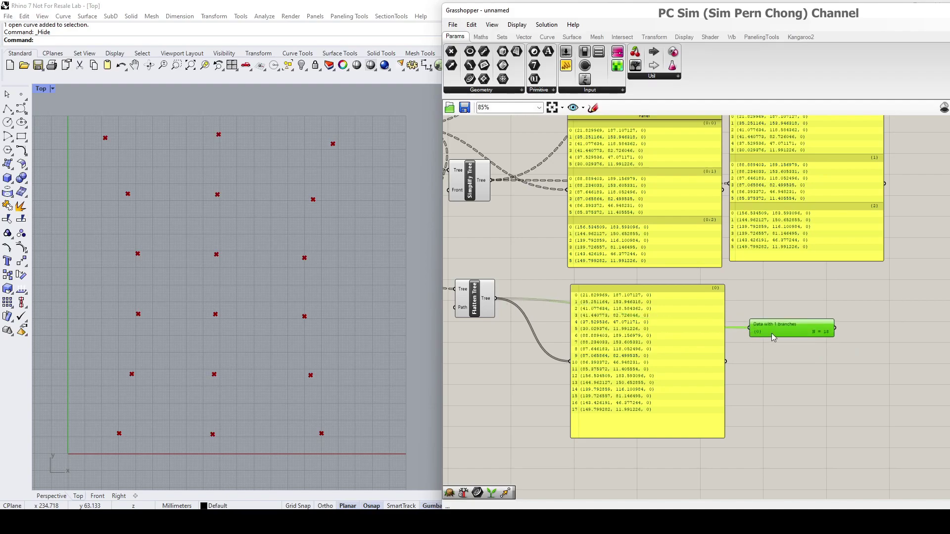
Switch the Param Viewer fed by Flatten Tree to the Draw Tree display.
scroll(787, 330, "up", 4)
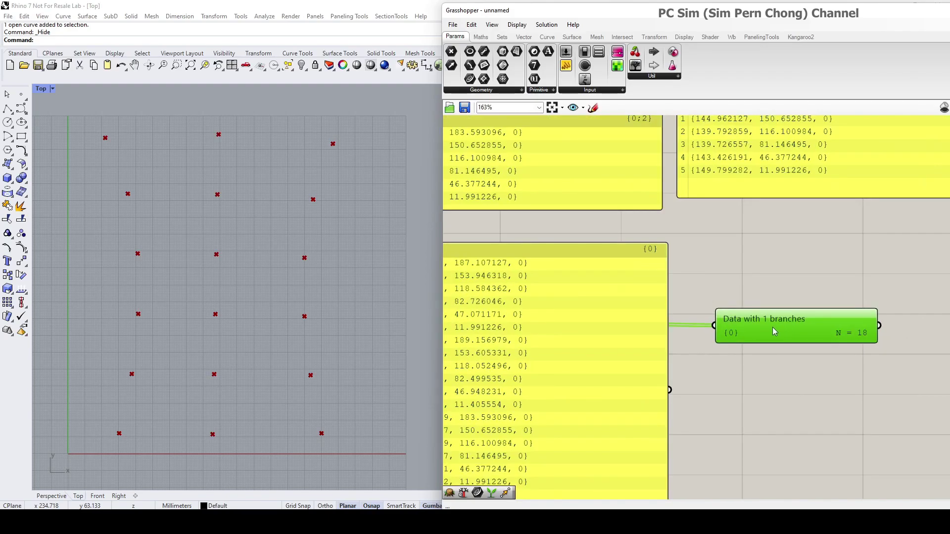
right_click(787, 328)
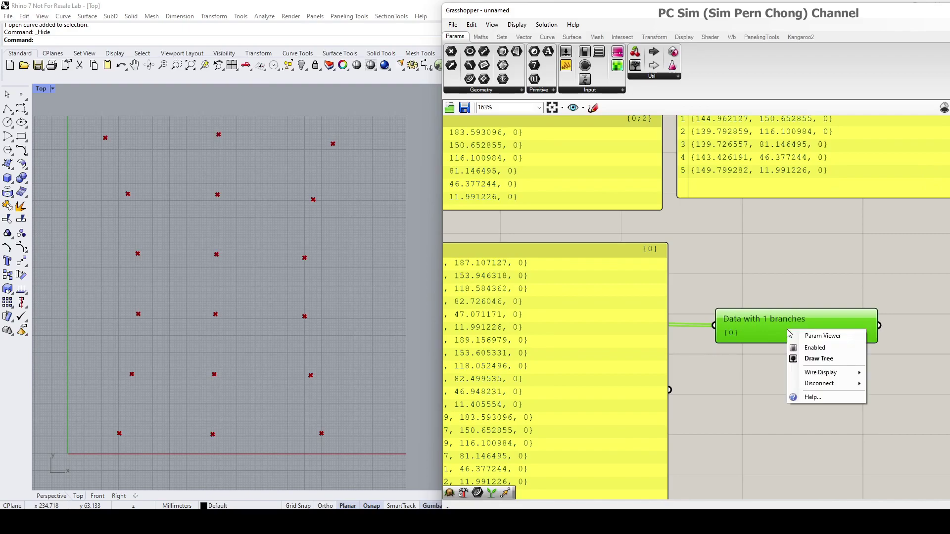
left_click(807, 355)
Move the original Param Viewer down between the flattened Panel and the flattened Param Viewer.
scroll(806, 352, "down", 1)
scroll(794, 338, "down", 4)
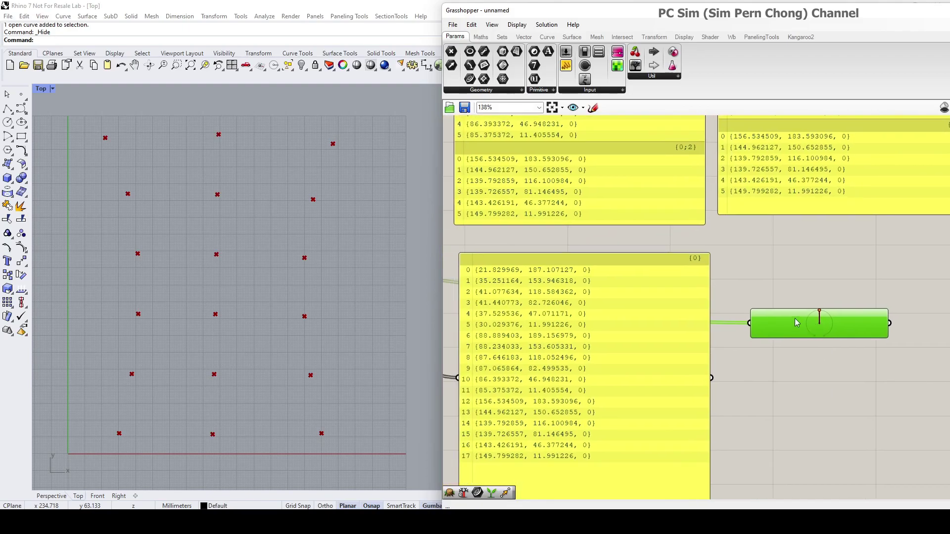
right_click_drag(645, 181, 659, 266)
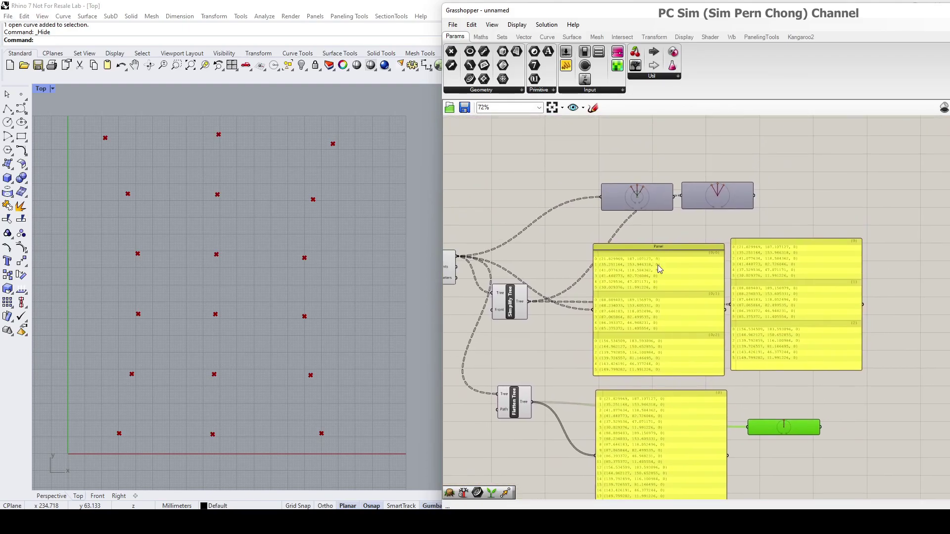
left_click_drag(648, 195, 739, 453)
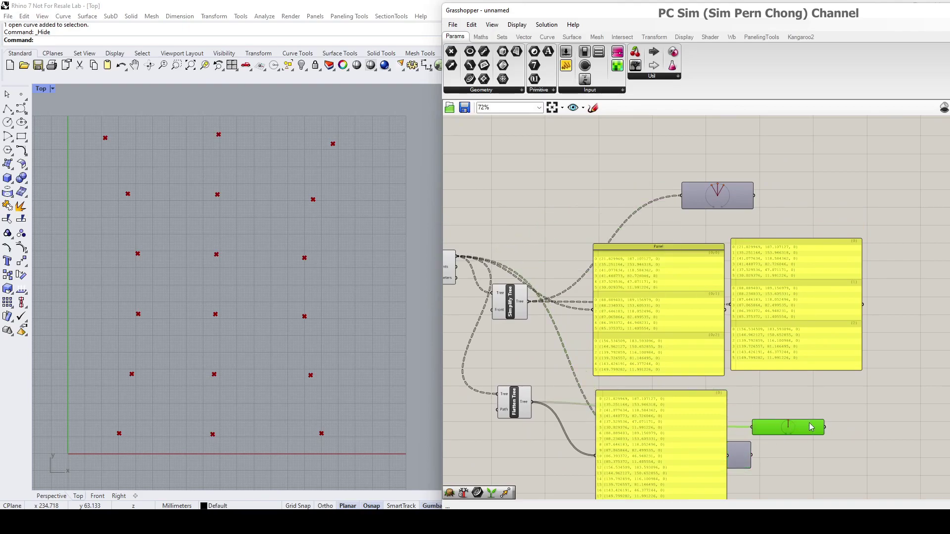
right_click_drag(792, 426, 655, 356)
left_click_drag(615, 386, 658, 381)
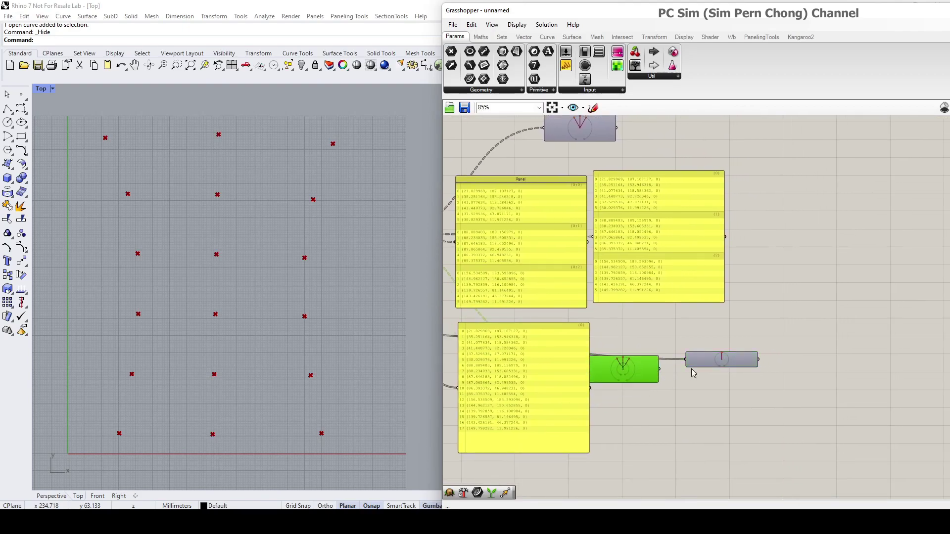
Compare the branch diagrams of the original and flattened Param Viewers, and trace the flattened data back to the Flatten Tree component.
scroll(644, 376, "up", 3)
scroll(604, 364, "up", 4)
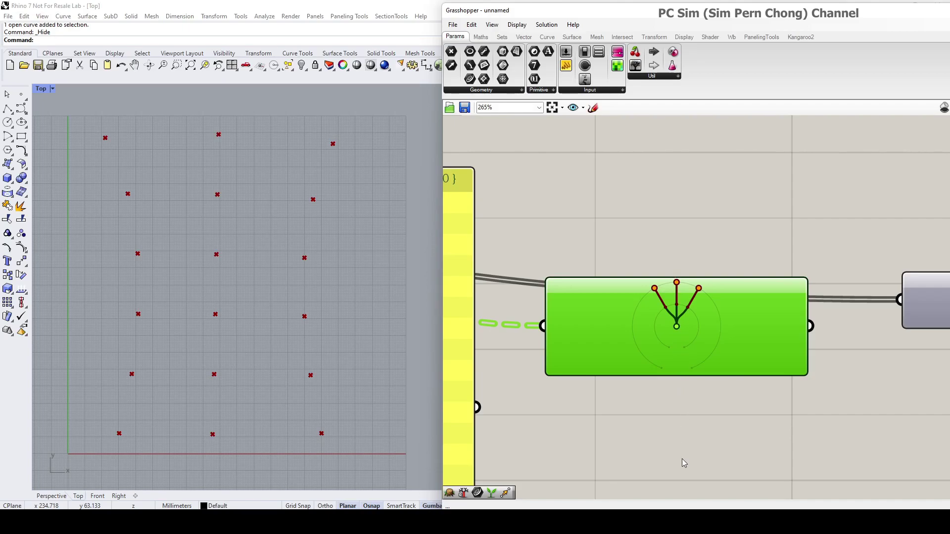
scroll(692, 419, "down", 2)
left_click(863, 350)
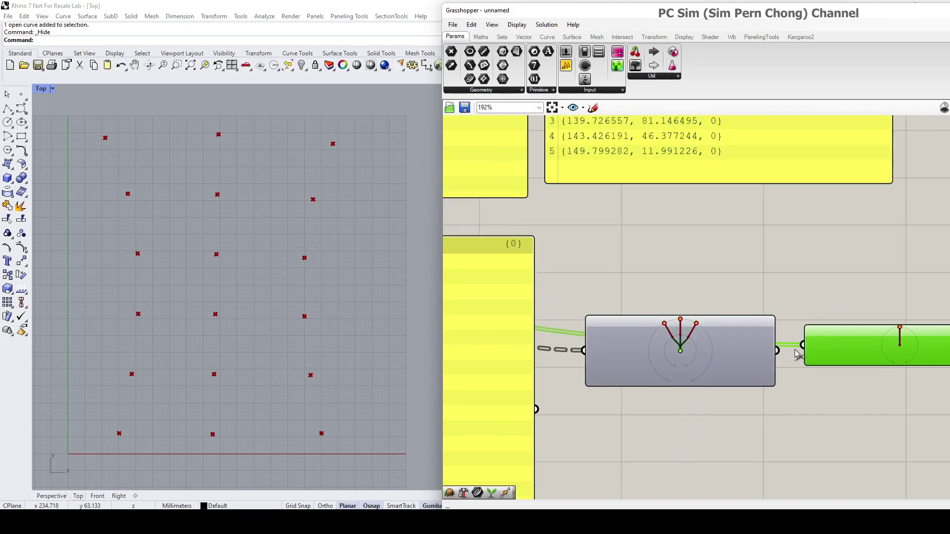
scroll(796, 350, "down", 2)
right_click_drag(744, 310, 689, 262)
scroll(659, 255, "down", 2)
right_click_drag(633, 247, 622, 265)
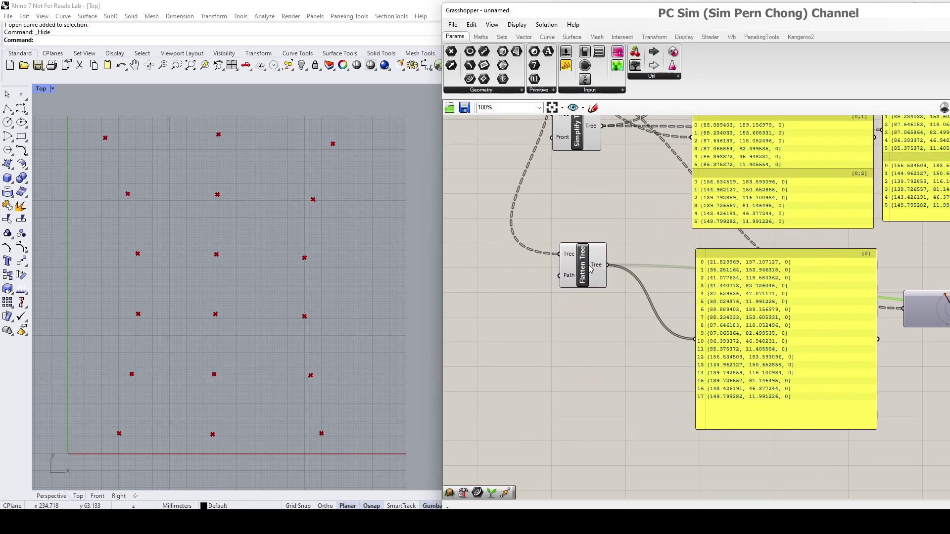
left_click_drag(591, 270, 588, 267)
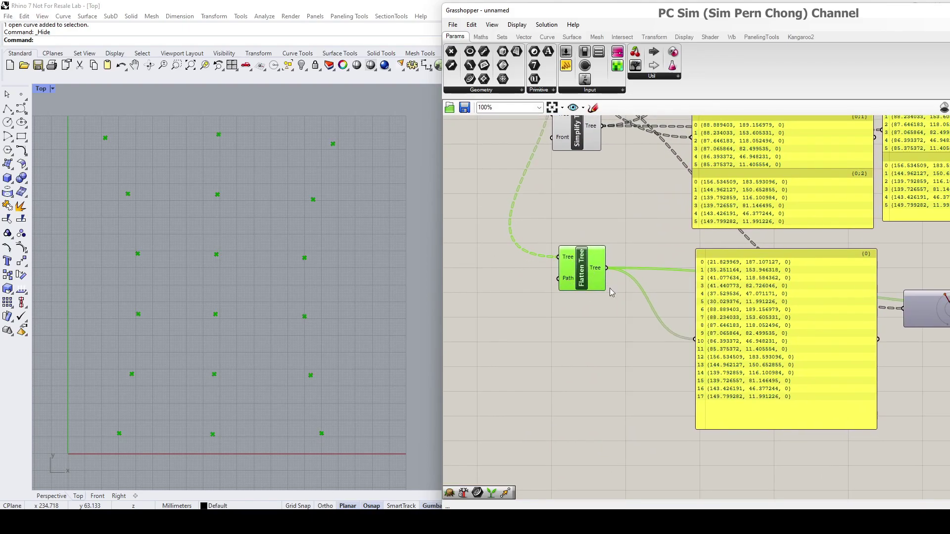
left_click(612, 316)
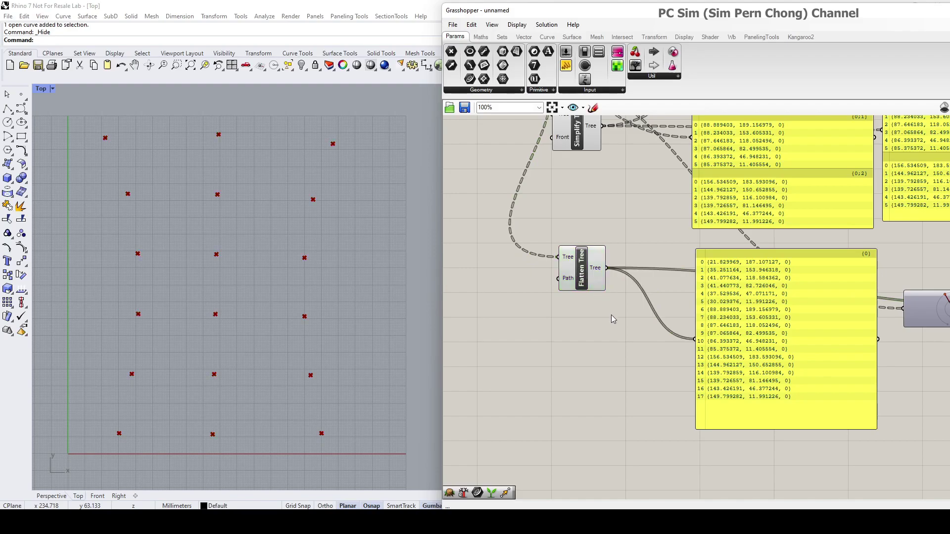
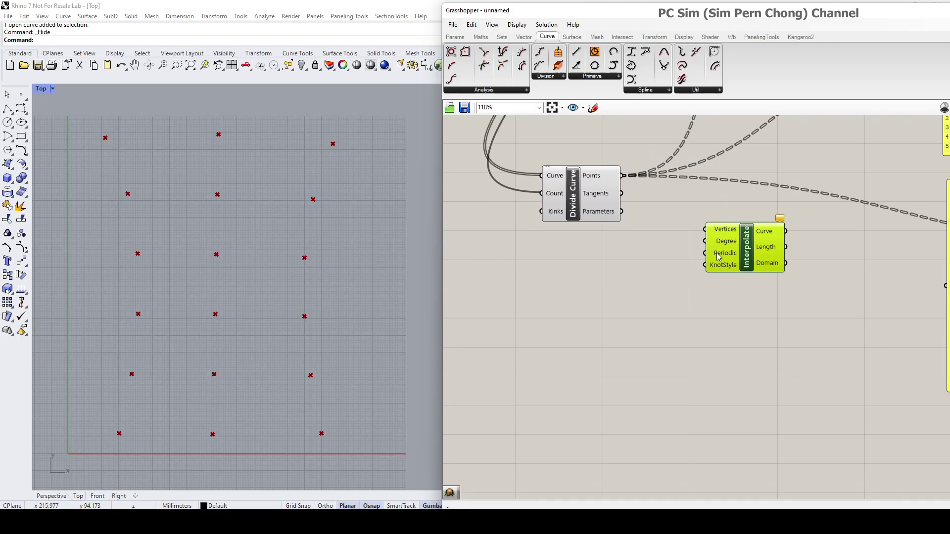
Connect the Divide Curve Points output to the Vertices input of the Interpolate component and view the curves in the Top viewport.
left_click_drag(598, 206, 608, 227)
scroll(649, 223, "down", 1)
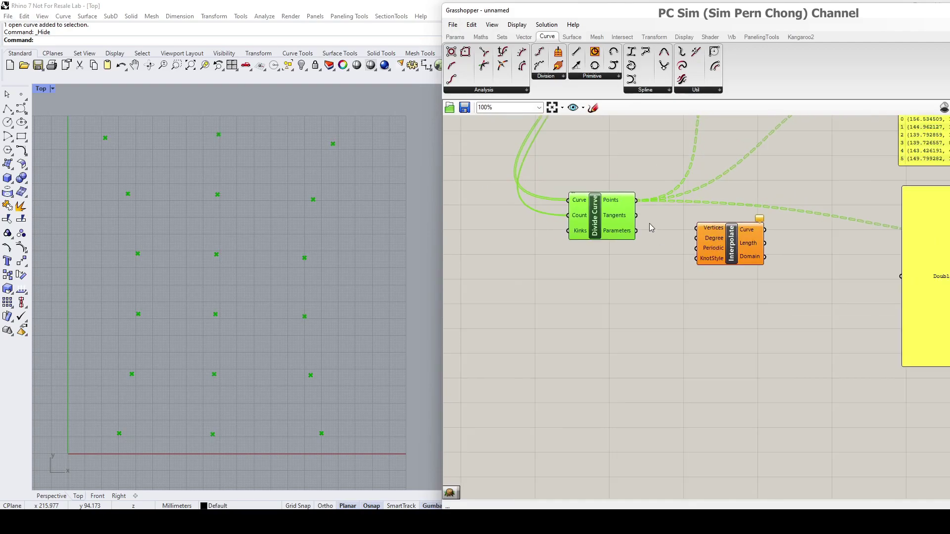
mouse_move(726, 247)
left_mouse_down()
mouse_move(732, 260)
mouse_move(725, 249)
left_mouse_up()
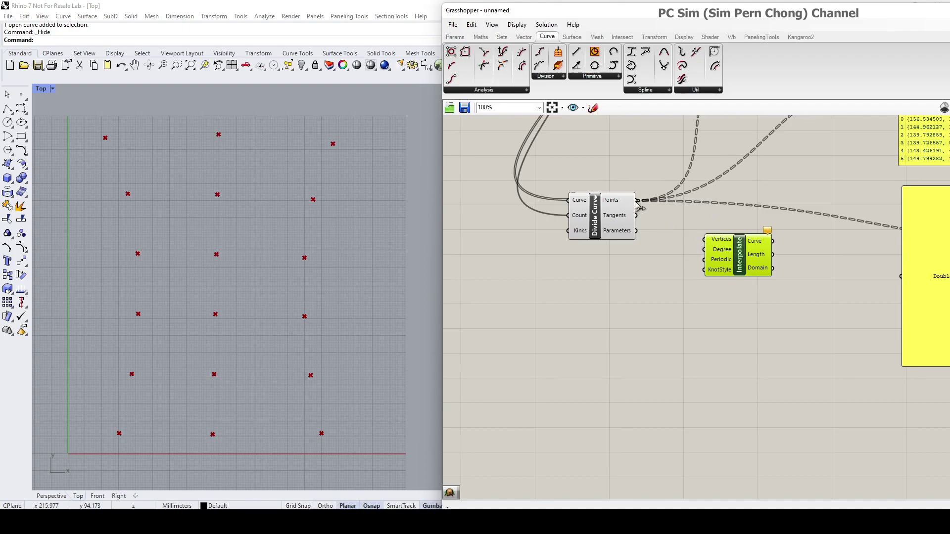
left_click_drag(638, 205, 722, 251)
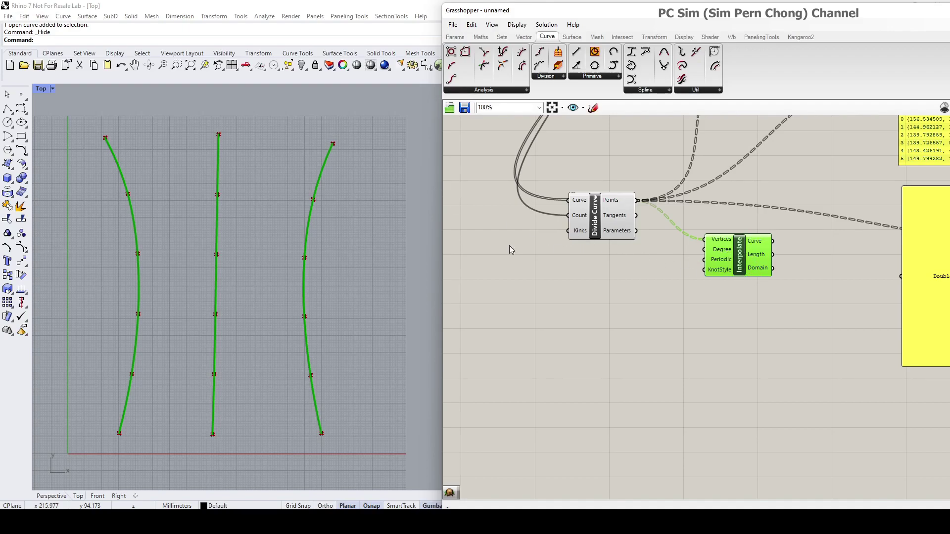
scroll(226, 311, "down", 2)
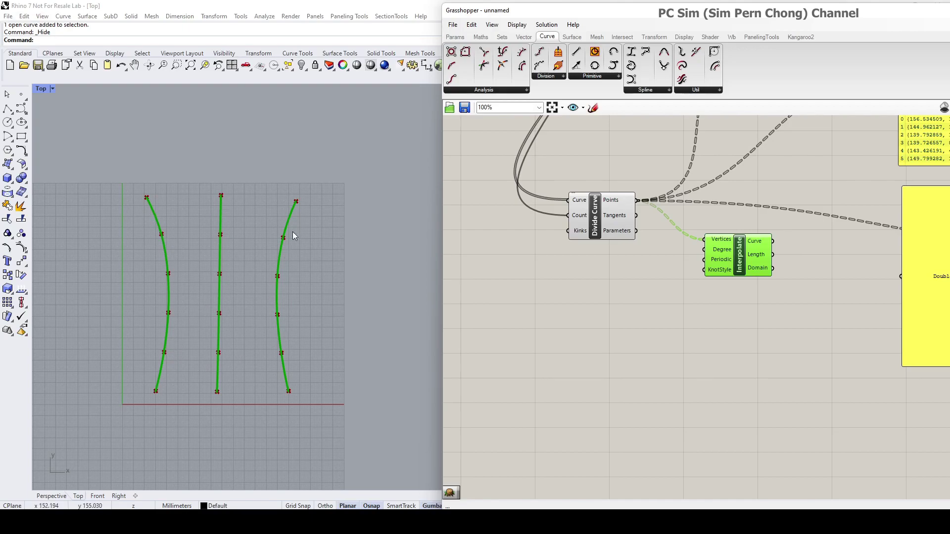
scroll(745, 271, "down", 3)
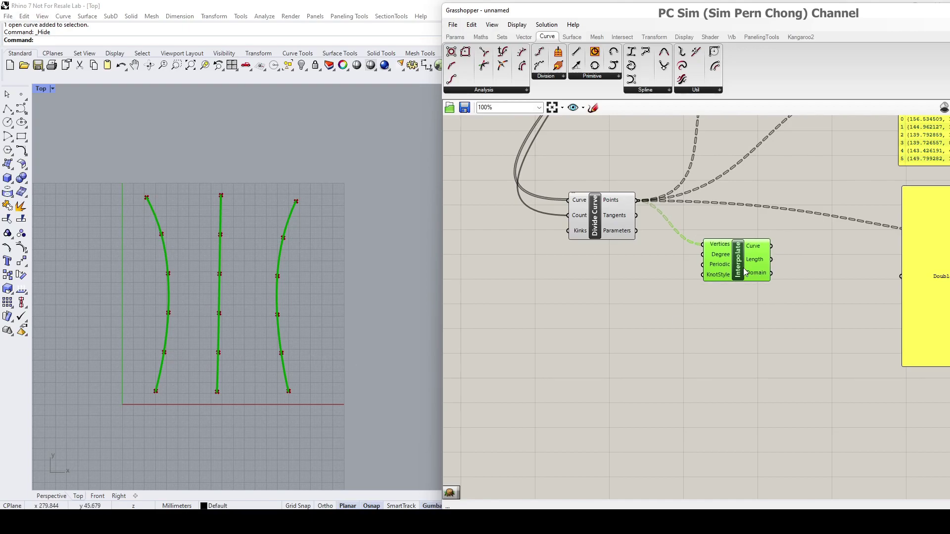
right_click_drag(744, 271, 635, 328)
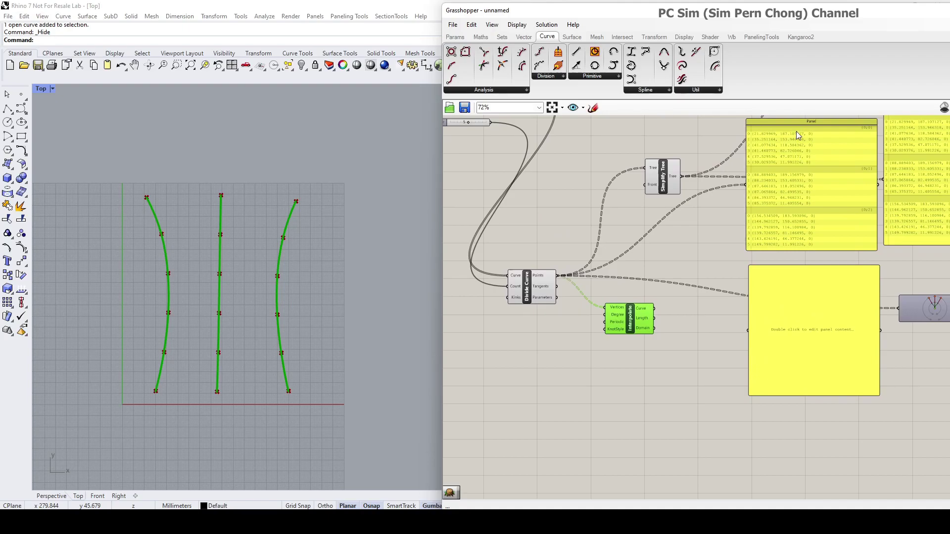
Compare the branches listed in the original points Panel with the curves drawn by the Interpolate component in the Top viewport.
left_click_drag(791, 127, 780, 129)
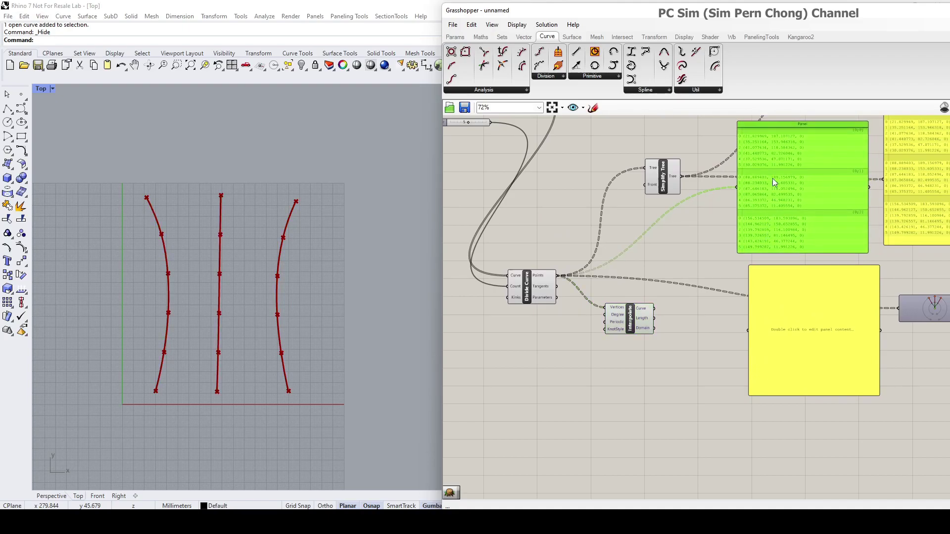
scroll(773, 190, "up", 5)
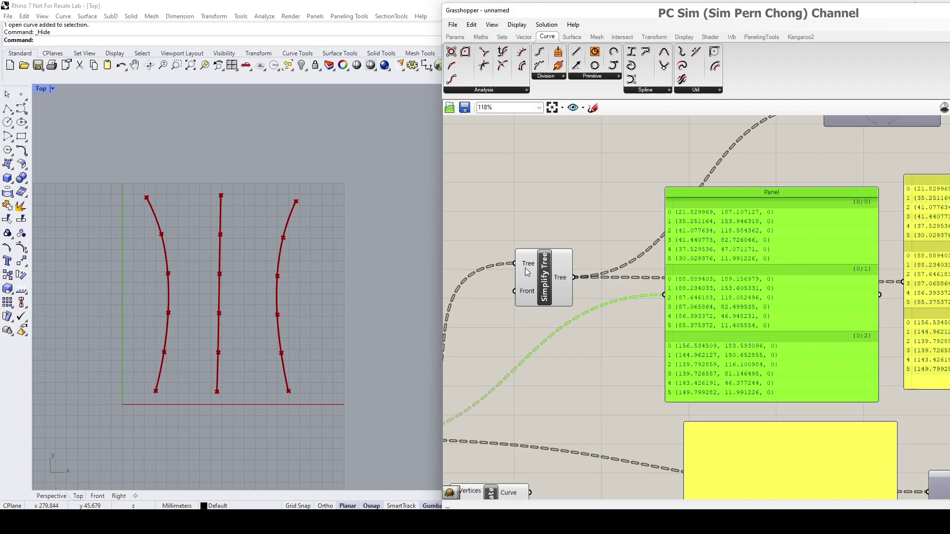
right_click_drag(638, 251, 675, 222)
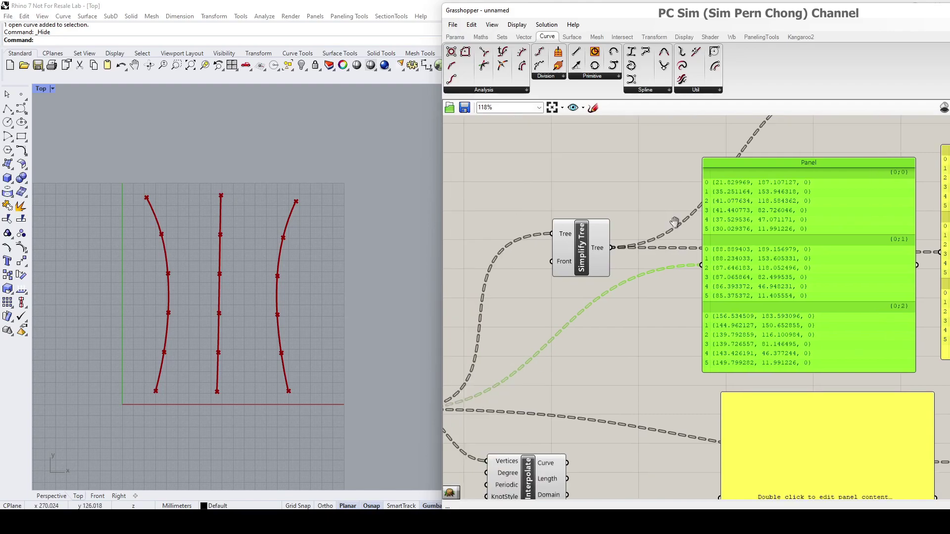
right_click_drag(508, 484, 698, 261)
left_click_drag(698, 260, 709, 266)
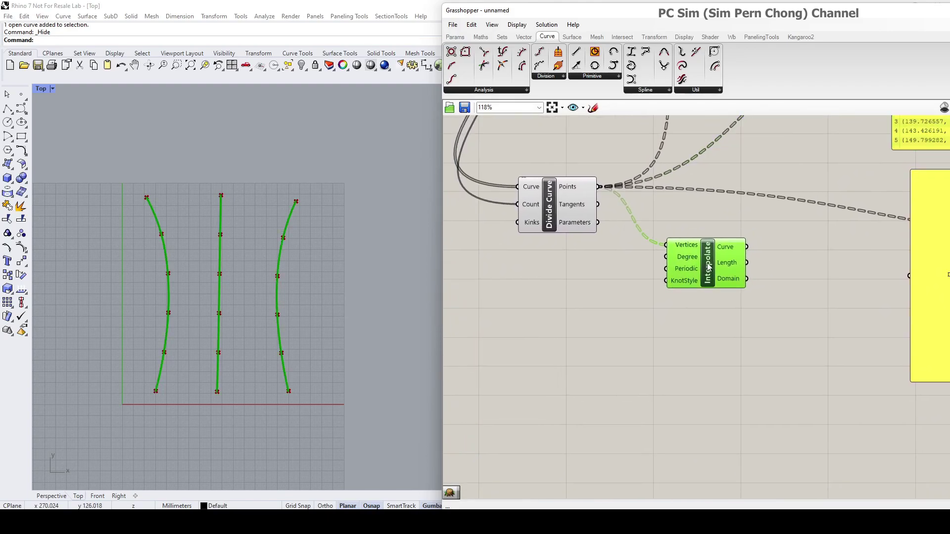
right_click_drag(179, 331, 209, 297)
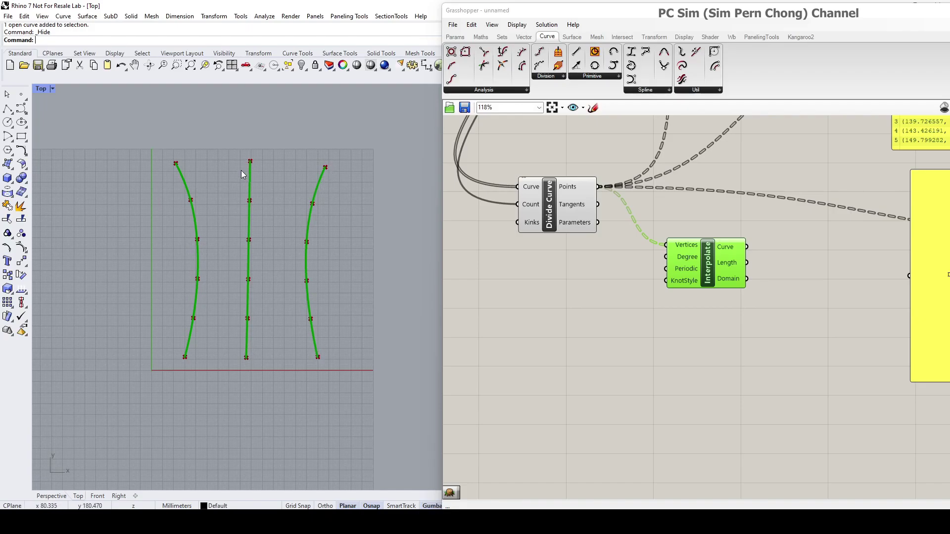
Spread the Divide Curve and Interpolate components apart to free space between them.
left_click_drag(707, 250, 751, 257)
mouse_move(575, 211)
left_mouse_down()
mouse_move(569, 236)
mouse_move(582, 221)
left_mouse_up()
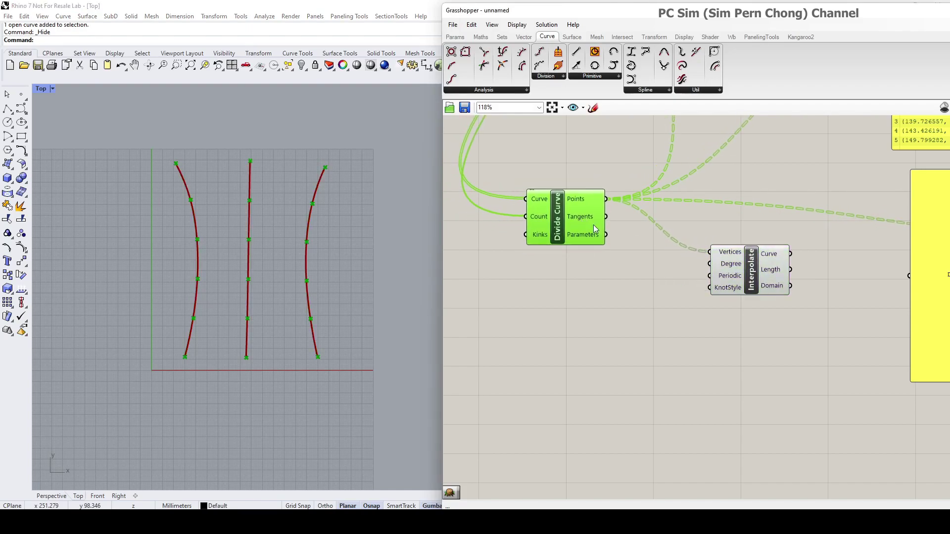
left_click_drag(728, 272, 777, 324)
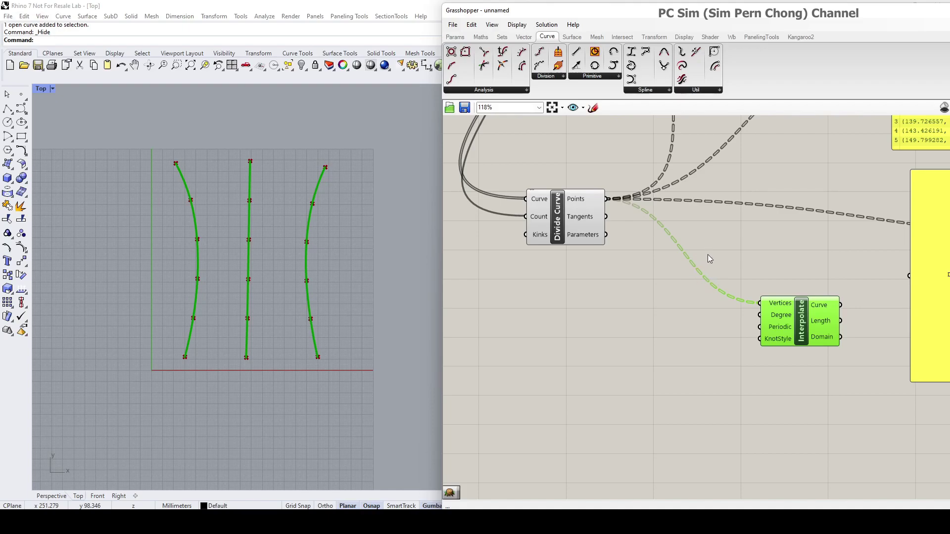
left_click_drag(585, 223, 556, 228)
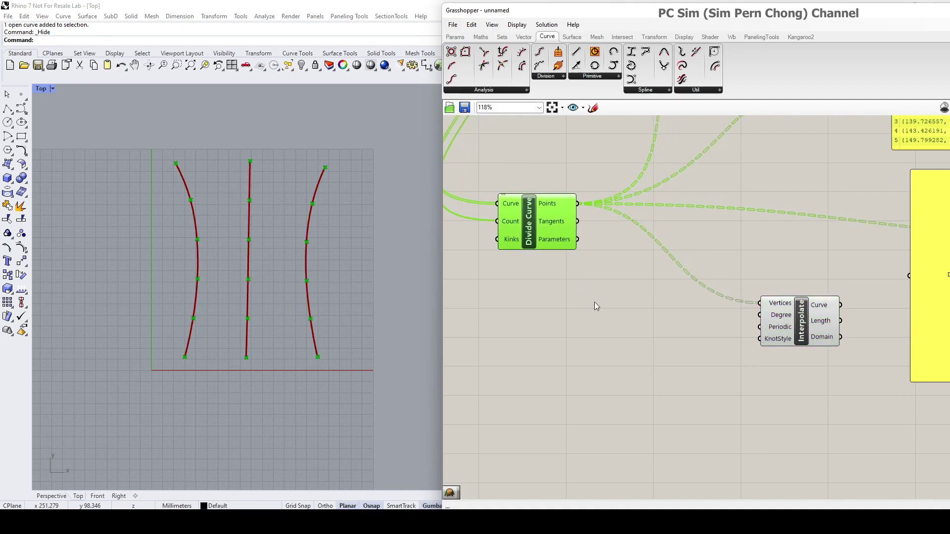
Add a Flatten Tree component between Divide Curve and Interpolate.
double_click(595, 302)
type("flatten")
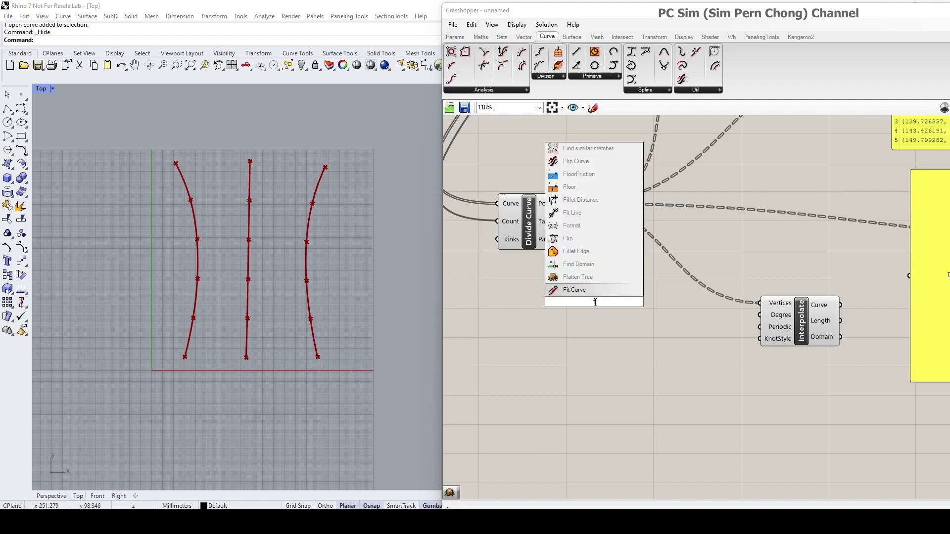
left_click(600, 288)
left_click_drag(612, 300, 671, 301)
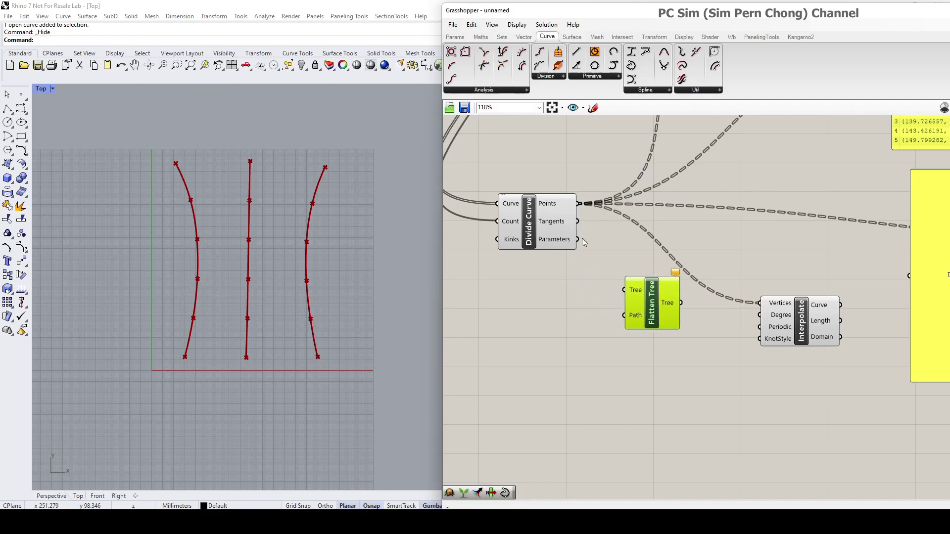
Route the Divide Curve Points through Flatten Tree into the Interpolate Vertices input and view the result in the Top viewport.
left_click_drag(561, 226, 625, 290)
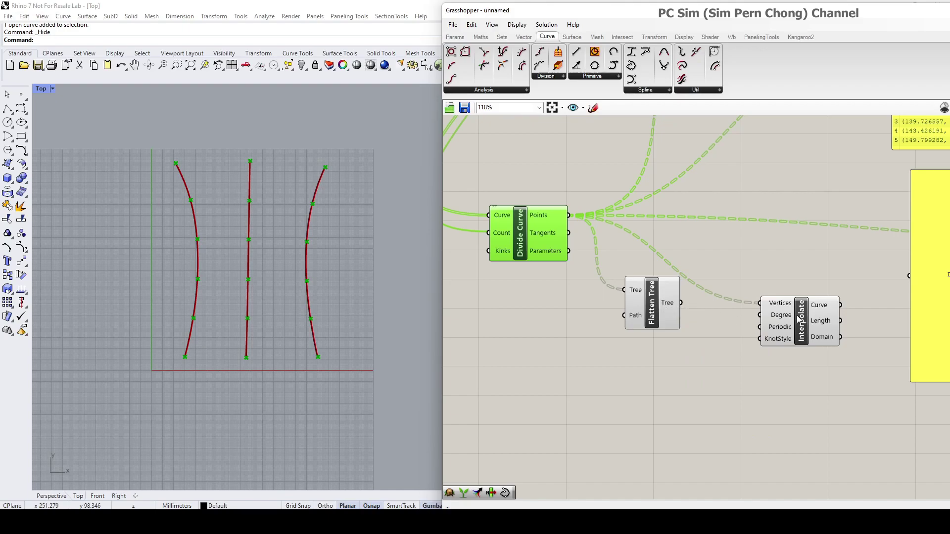
left_click_drag(681, 304, 760, 303)
right_click_drag(240, 254, 222, 266)
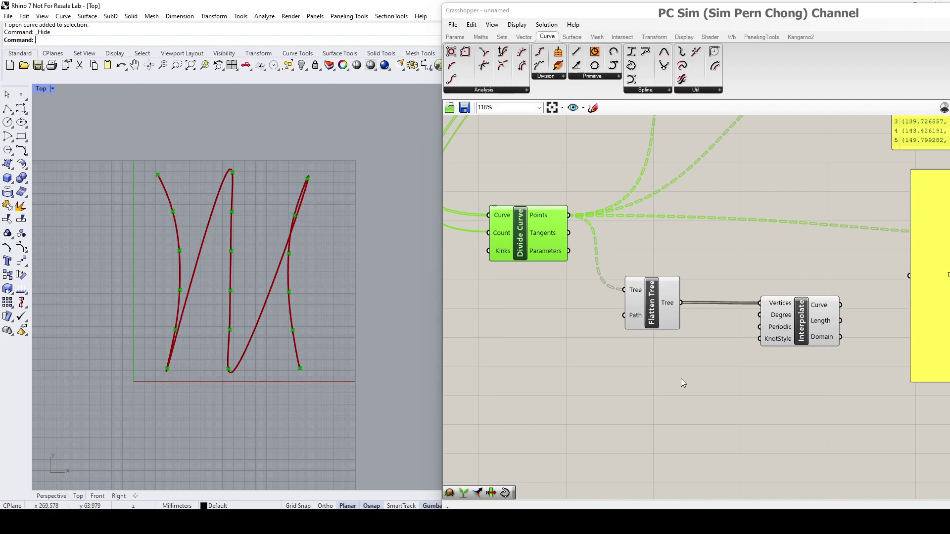
left_click_drag(650, 333, 676, 331)
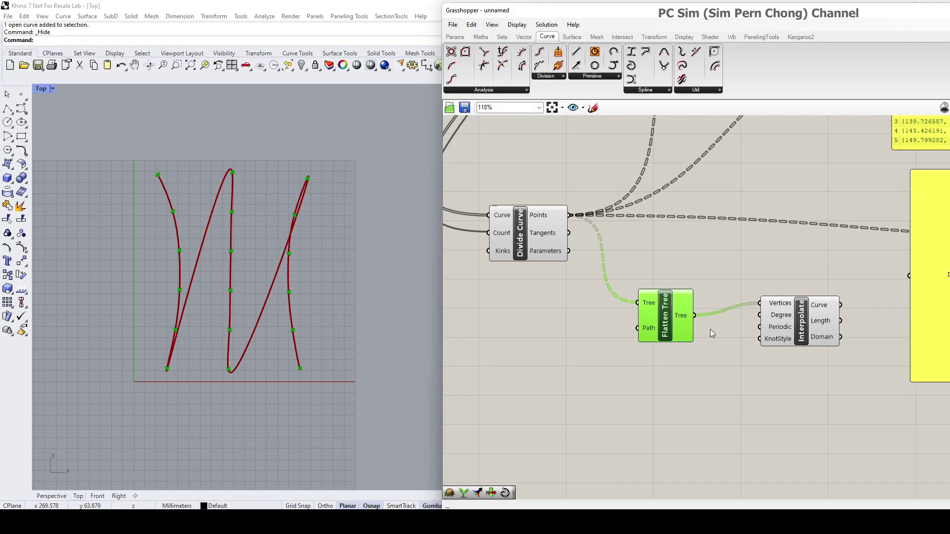
Delete the Flatten Tree component and the Interpolate component beside Divide Curve.
scroll(712, 329, "down", 2)
right_click_drag(731, 353, 655, 351)
left_click(558, 243)
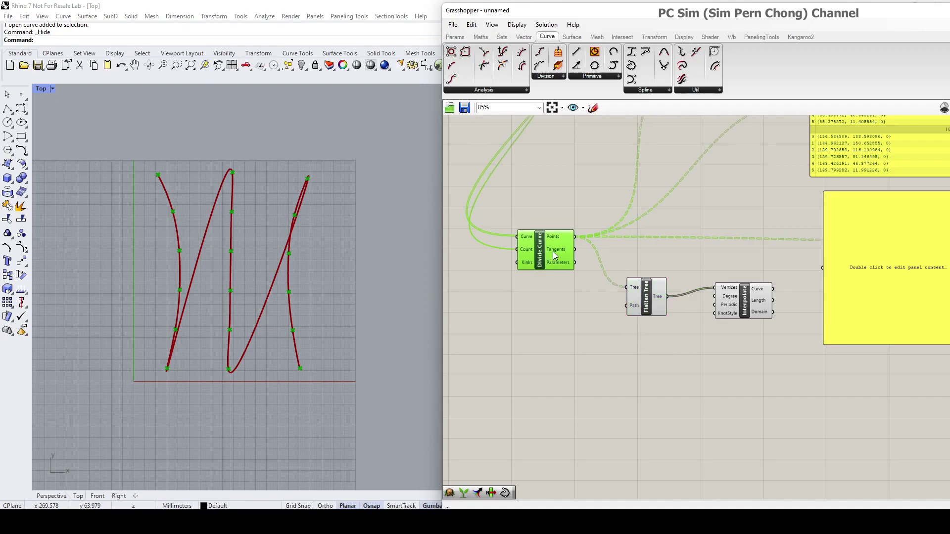
scroll(622, 306, "up", 2)
scroll(652, 363, "down", 2)
right_click_drag(652, 364, 626, 339)
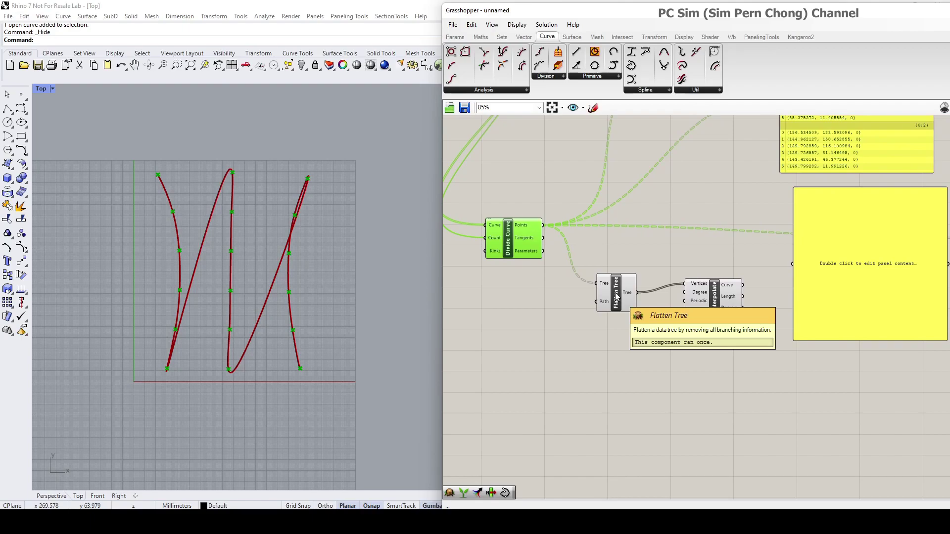
left_click_drag(616, 296, 623, 280)
key("Delete")
left_click(707, 305)
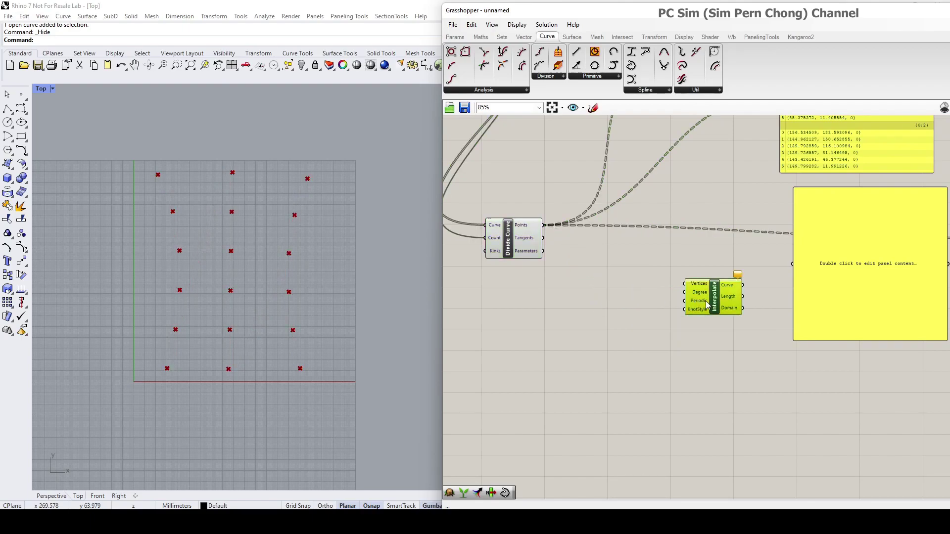
key("Delete")
Add a Graft Tree component below Divide Curve and connect the Divide Curve Points output to its Tree input.
left_click_drag(507, 243, 511, 250)
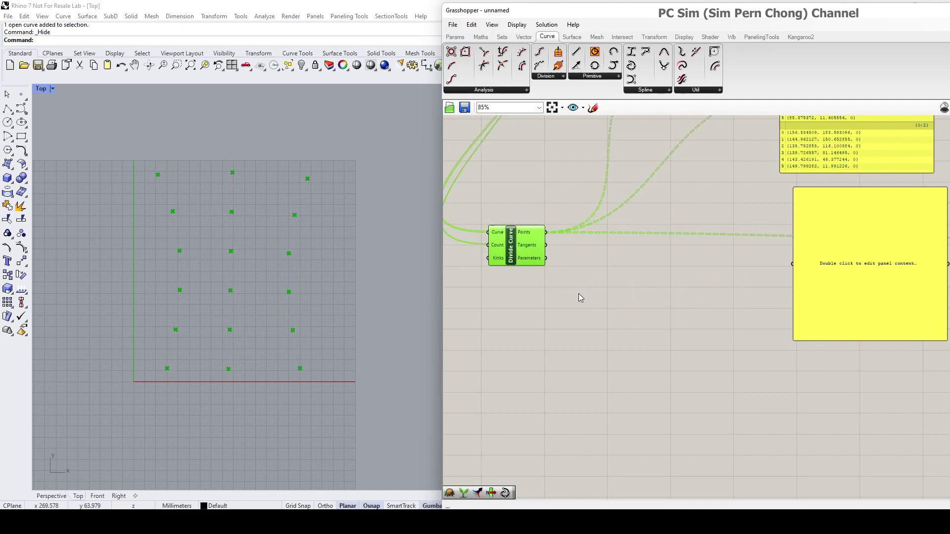
double_click(582, 297)
type("gr")
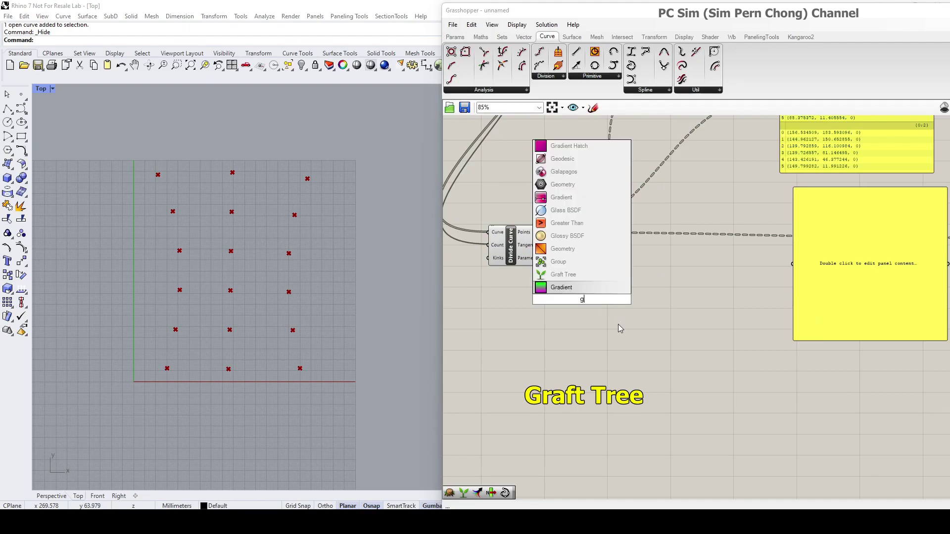
left_click(563, 274)
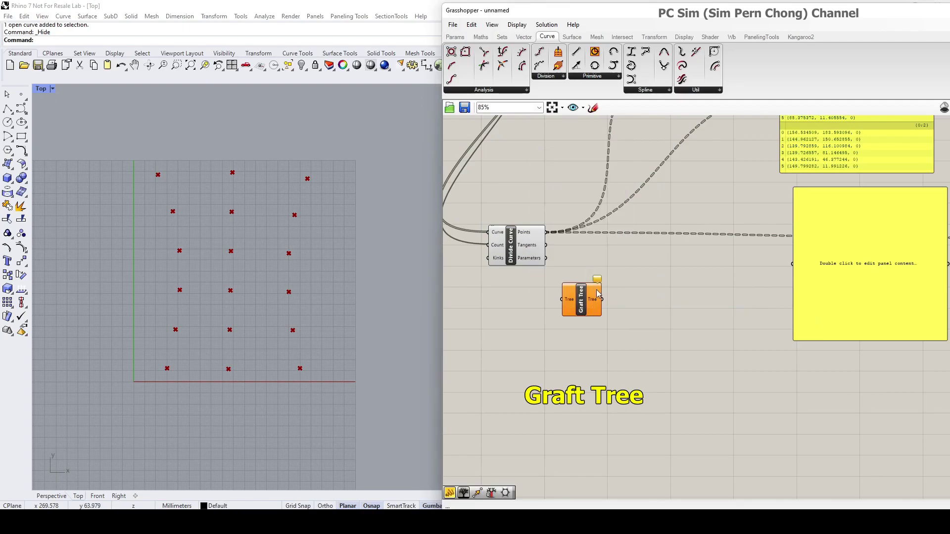
left_click_drag(576, 299, 628, 311)
left_click_drag(547, 232, 610, 299)
Add a Panel beside Graft Tree and connect the Graft Tree output to it.
scroll(631, 294, "up", 2)
scroll(633, 298, "up", 1)
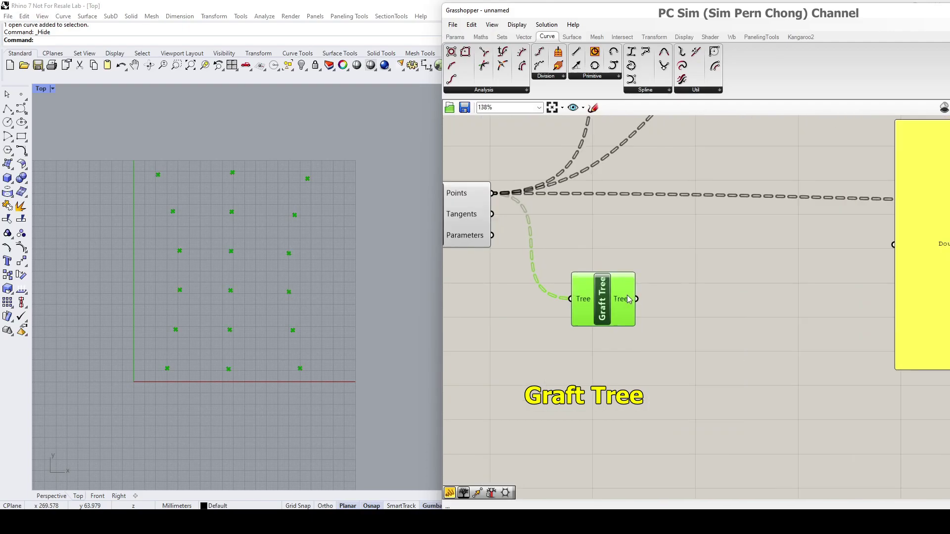
left_click(690, 325)
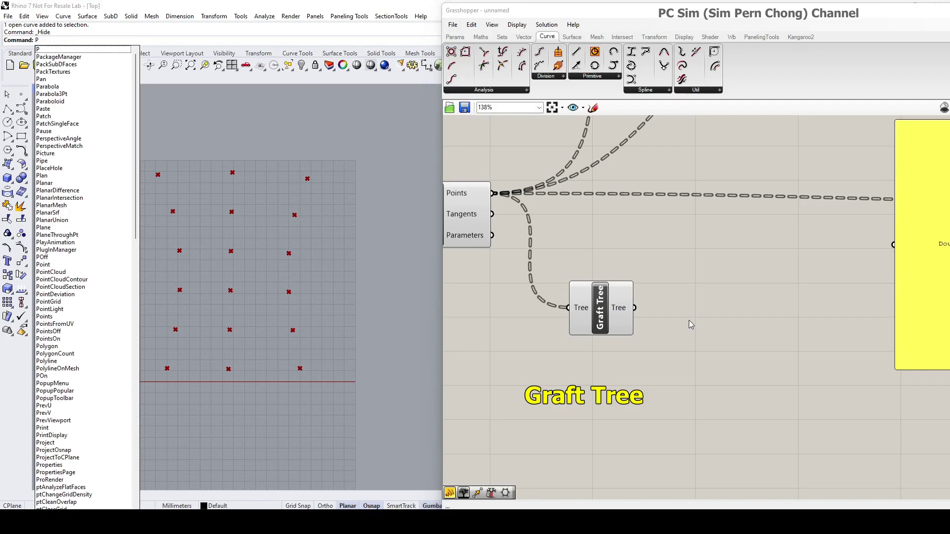
double_click(689, 320)
type("panel")
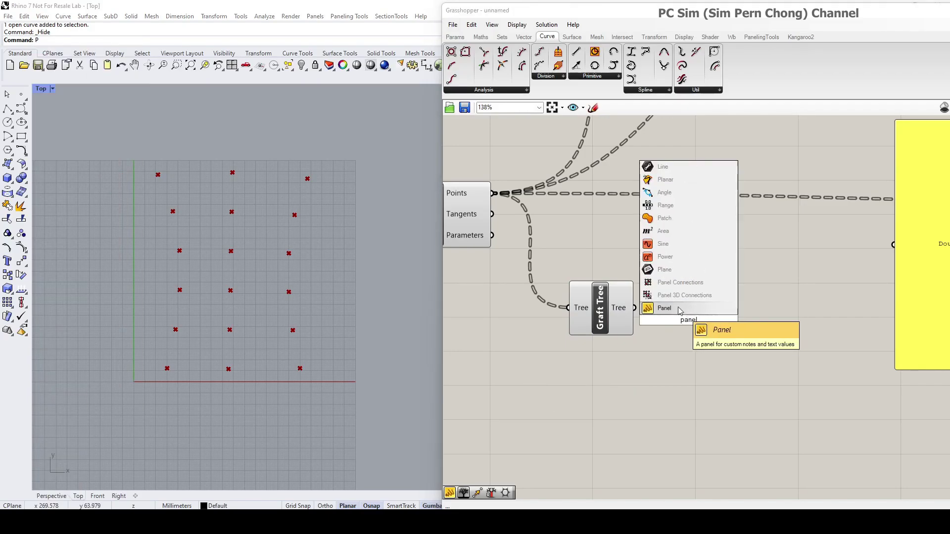
key("Return")
left_click_drag(635, 308, 689, 326)
Widen and lengthen the Panel fed by Graft Tree to fit more of the grafted branches.
right_click_drag(693, 346, 558, 332)
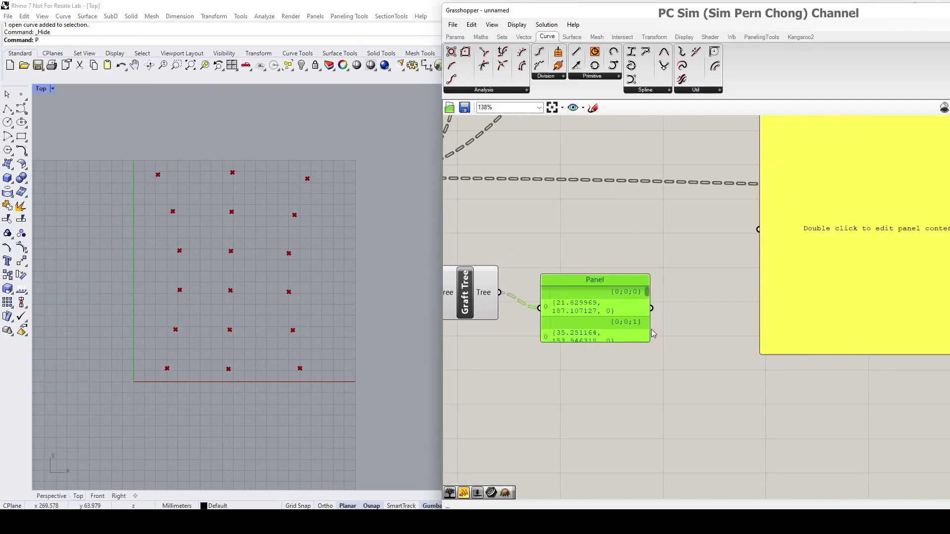
left_click_drag(647, 341, 824, 342)
scroll(717, 351, "down", 4)
left_click_drag(717, 349, 729, 471)
scroll(734, 405, "up", 3)
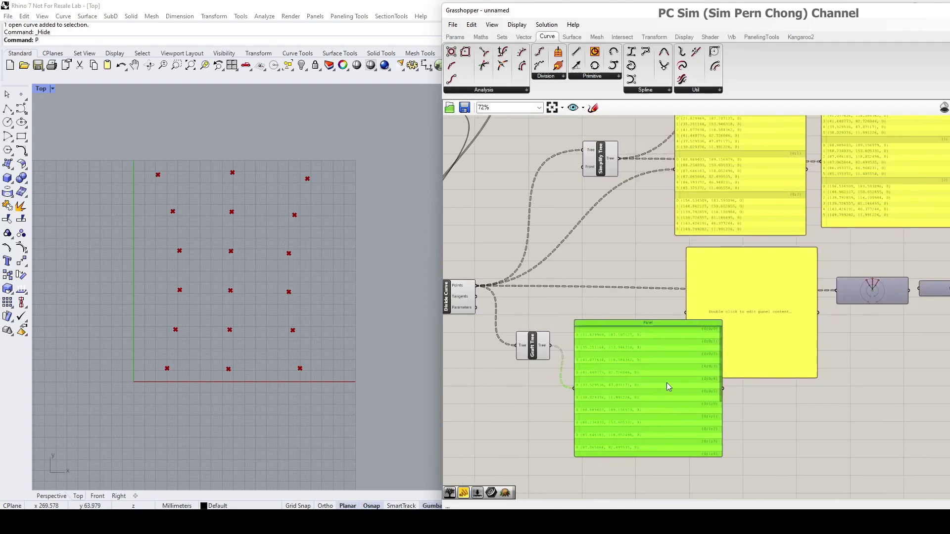
left_click_drag(482, 335, 482, 341)
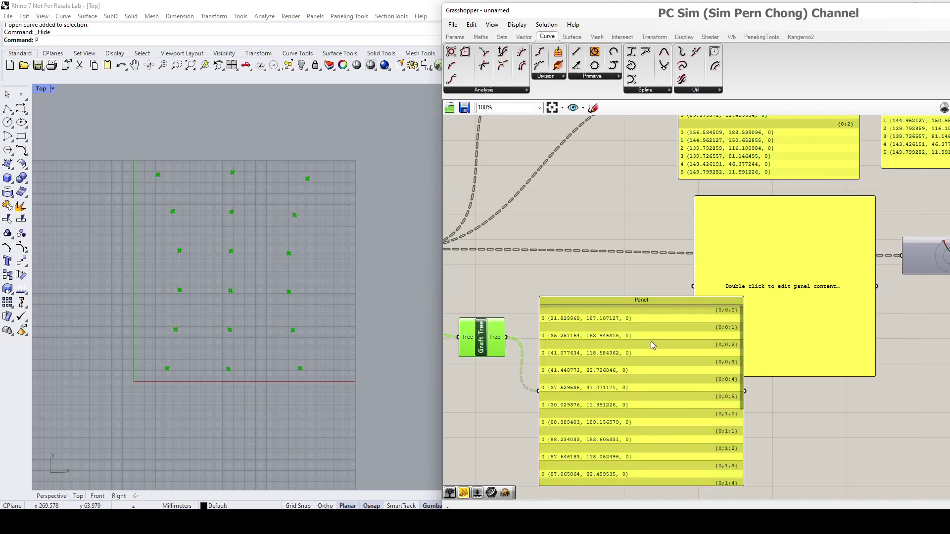
Move the Param Viewer fed by Divide Curve beside the grafted Panel and connect the Graft Tree output to it instead.
left_click_drag(932, 267, 915, 409)
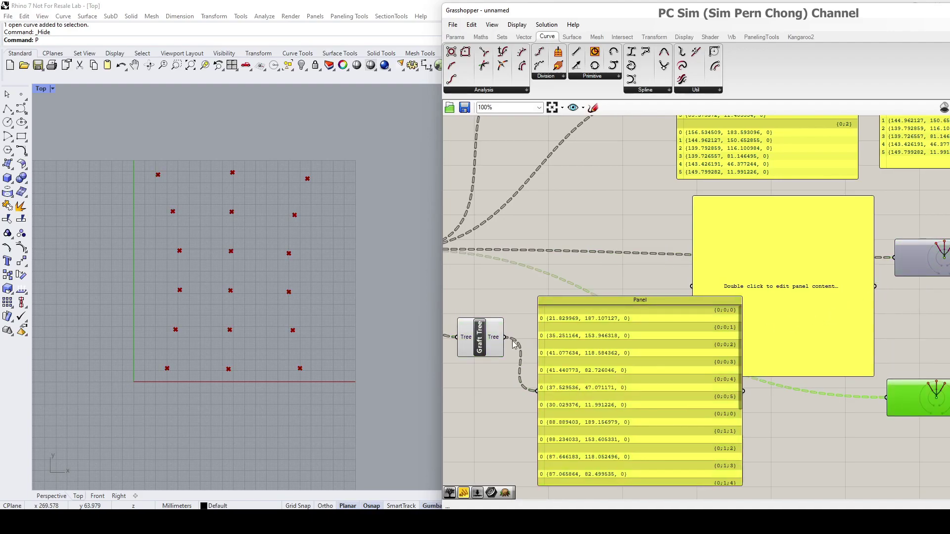
left_click_drag(513, 340, 887, 399)
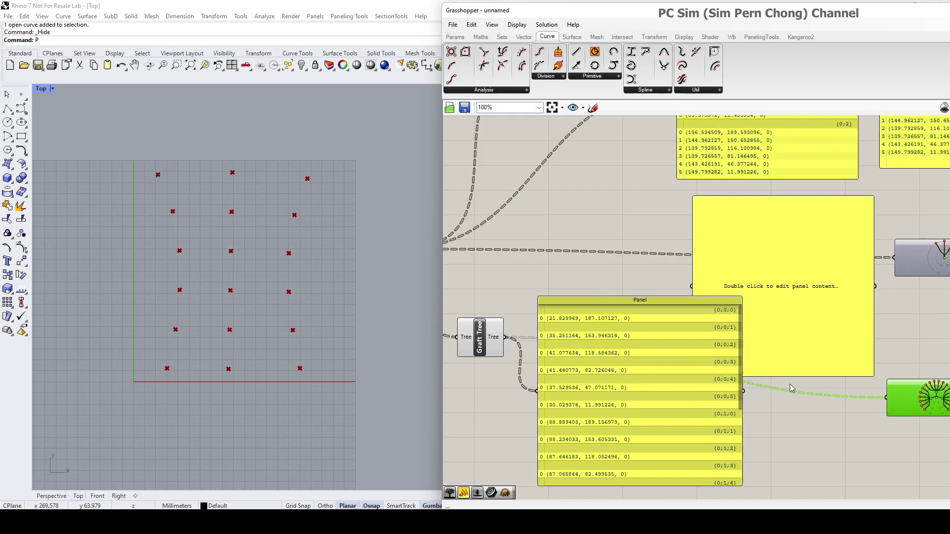
right_click_drag(794, 381, 647, 266)
left_click_drag(784, 293, 688, 321)
Examine the Param Viewer's branch diagram and path list for the grafted points, and compare them with the Panel's paths.
scroll(688, 317, "up", 5)
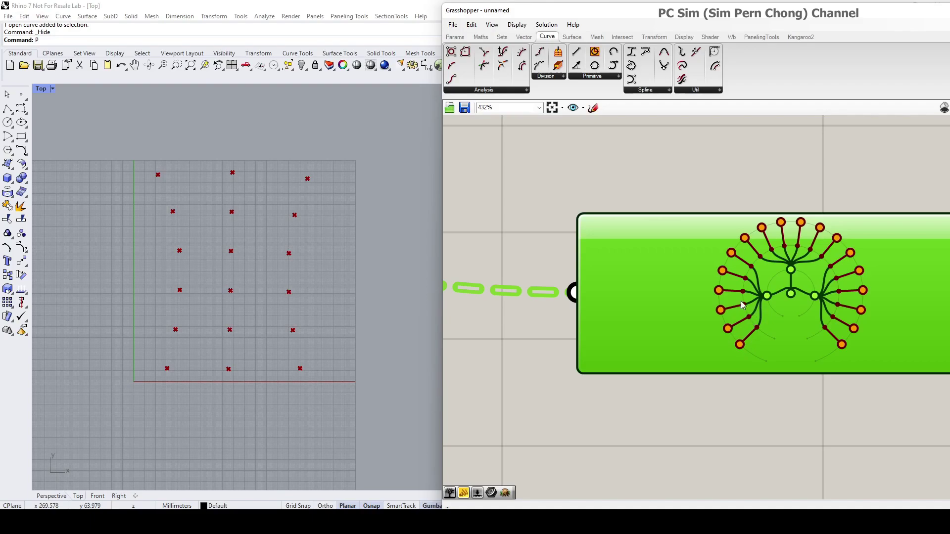
scroll(690, 311, "down", 1)
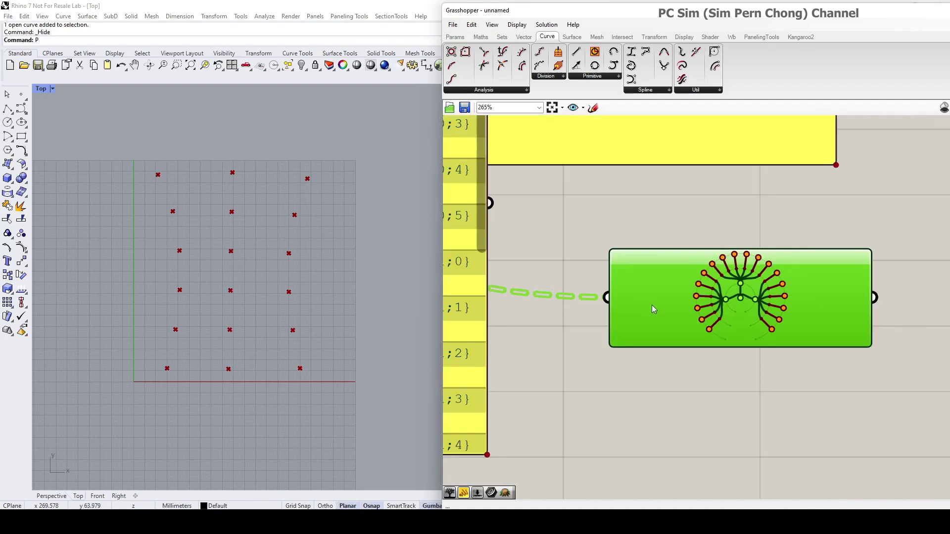
mouse_move(713, 335)
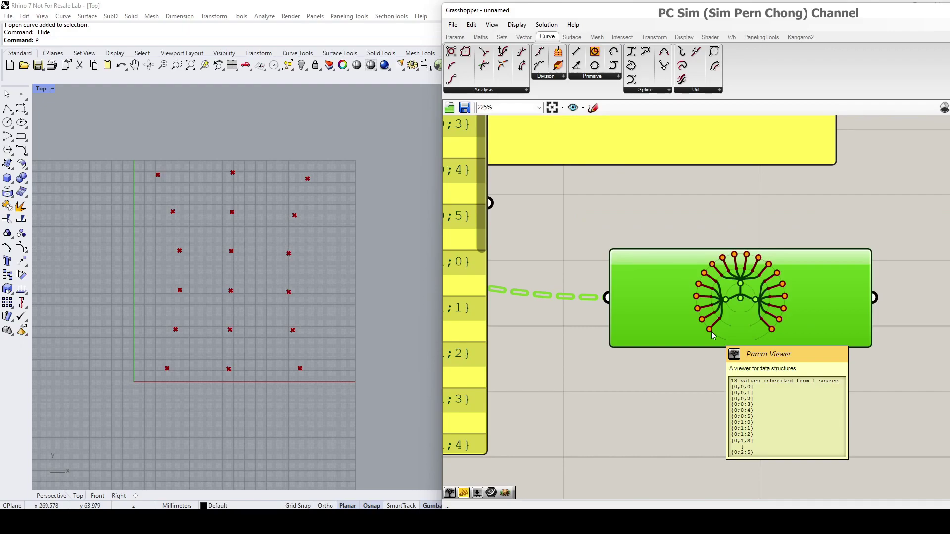
scroll(713, 335, "down", 1)
right_click_drag(715, 327, 886, 341)
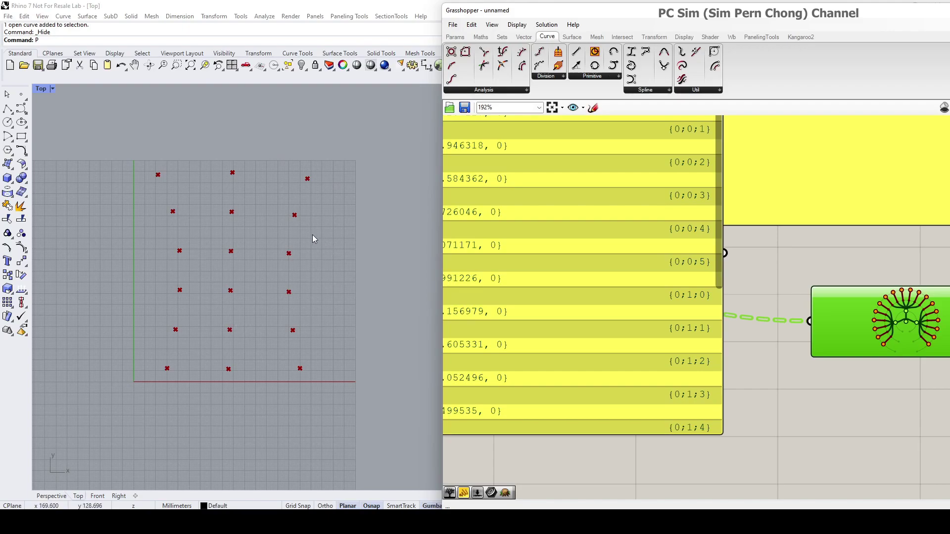
Maximize the Perspective viewport, frame the divided points, and select Graft Tree to highlight its points there.
double_click(41, 90)
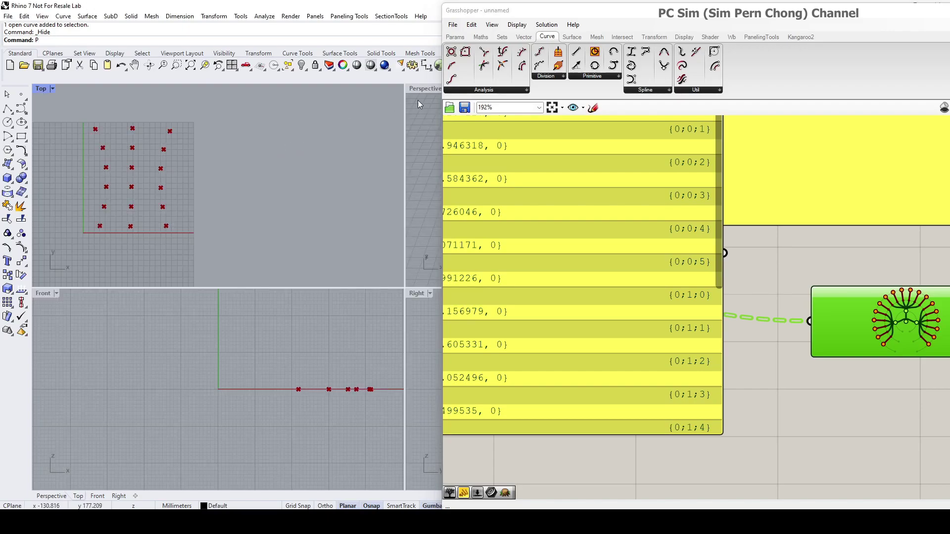
double_click(422, 88)
right_click_drag(326, 283, 179, 277)
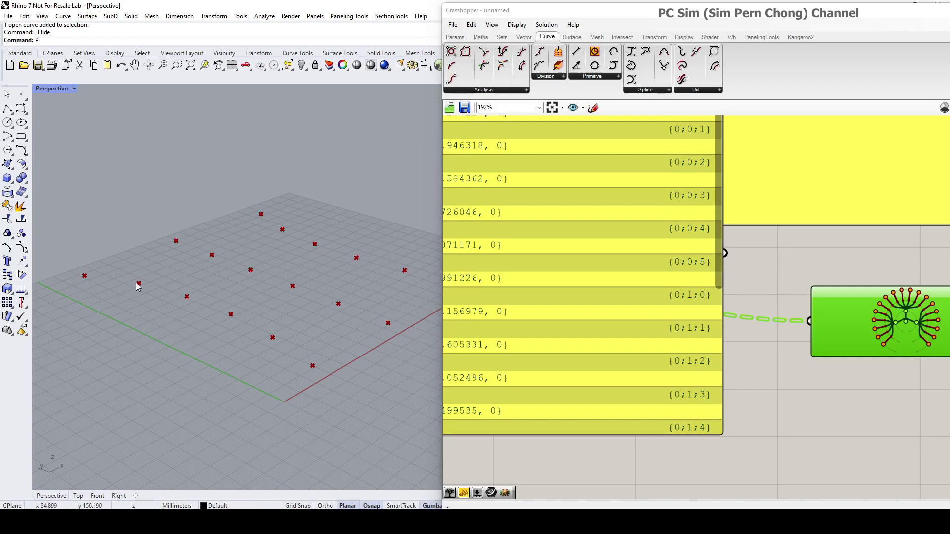
scroll(757, 351, "down", 5)
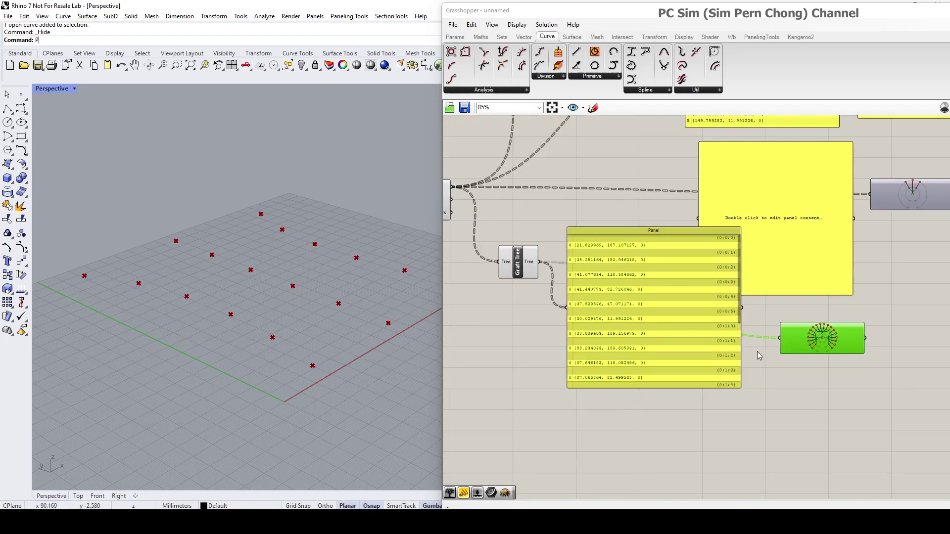
right_click_drag(786, 336, 797, 334)
left_click_drag(592, 259, 588, 272)
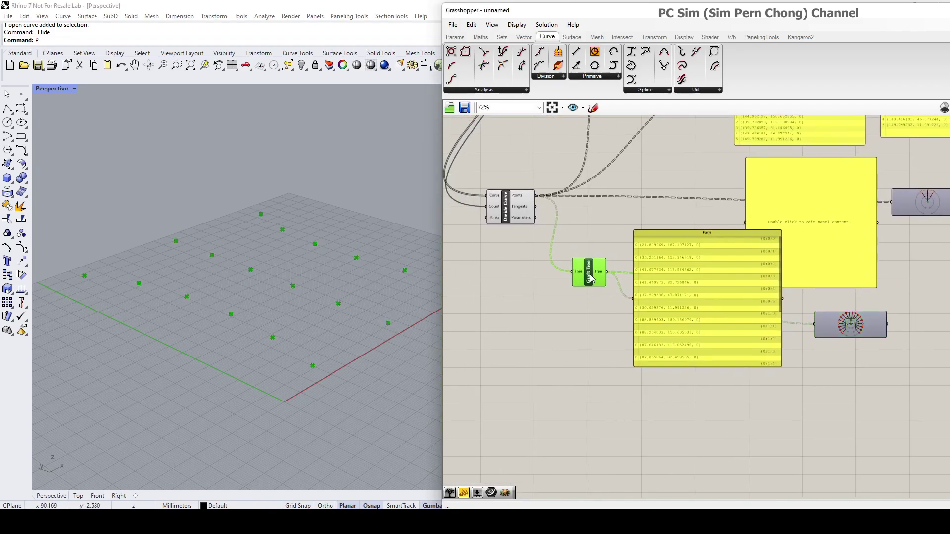
Delete the Panel fed by Graft Tree, its Param Viewer and the empty Panel behind them.
left_click_drag(655, 246, 683, 244)
left_click_drag(505, 207, 490, 238)
left_click(734, 238)
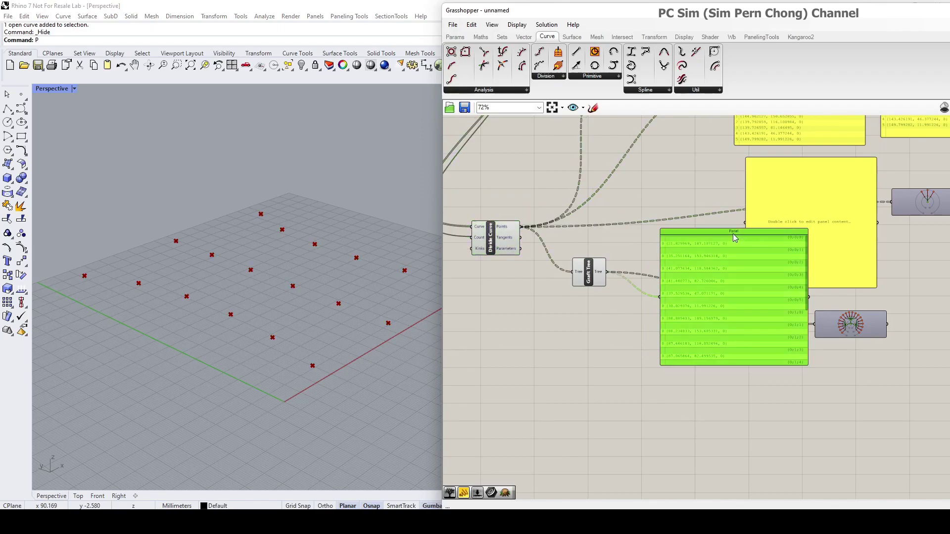
key("Delete")
left_click(847, 323)
key("Delete")
left_click(800, 253)
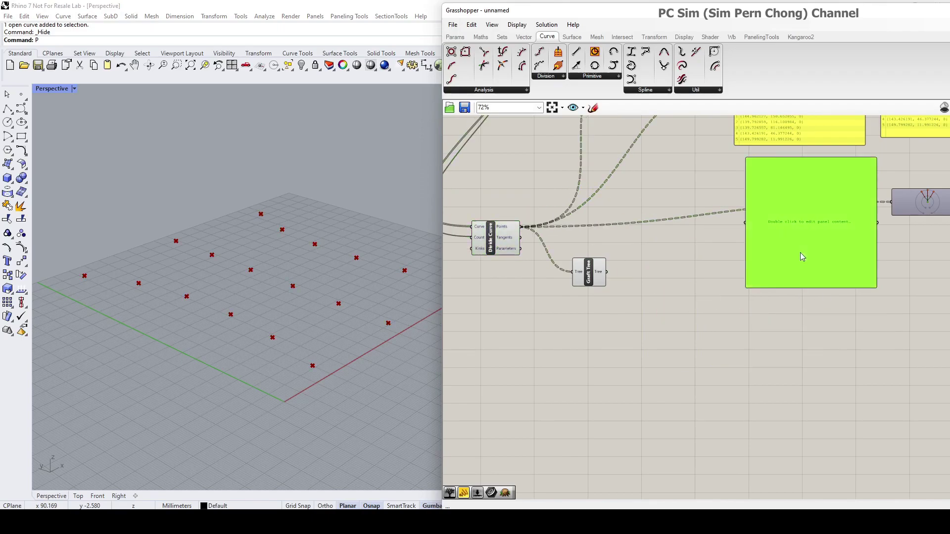
key("Delete")
Add a Move component to the lower right of Graft Tree.
right_click_drag(672, 302, 749, 303)
left_click(665, 273)
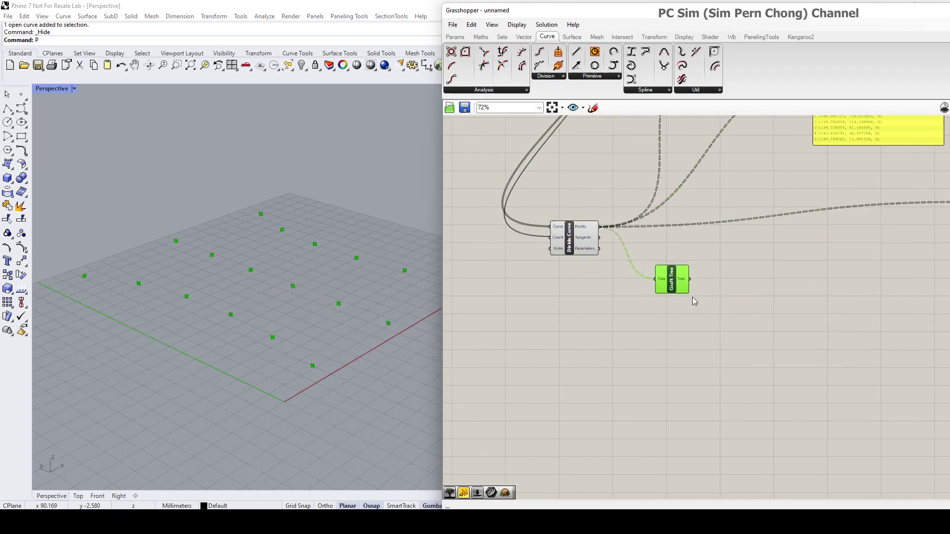
scroll(698, 297, "up", 2)
left_click_drag(657, 273, 660, 277)
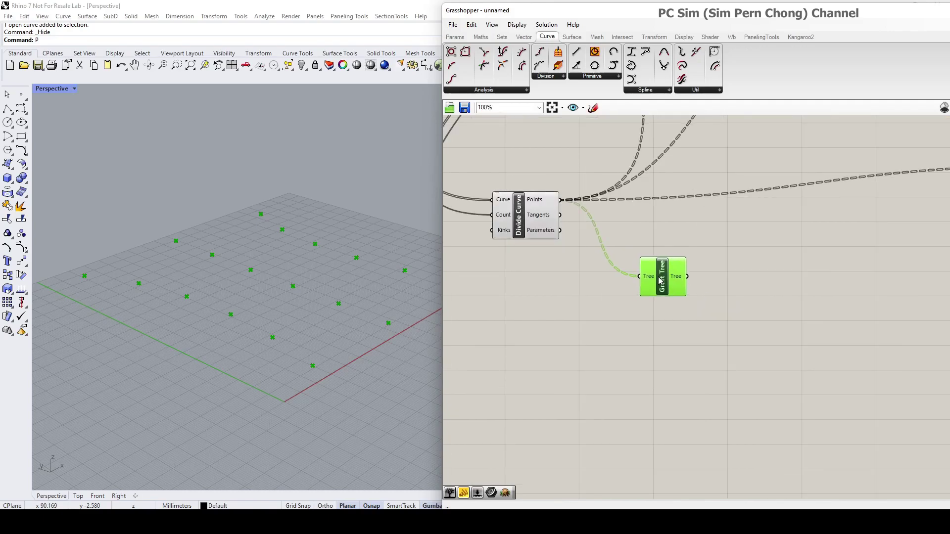
double_click(792, 326)
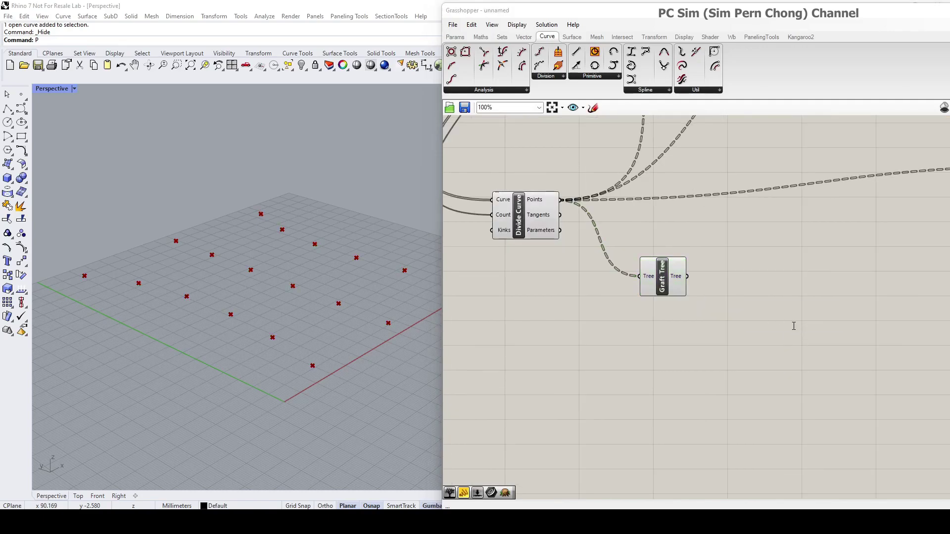
type("move")
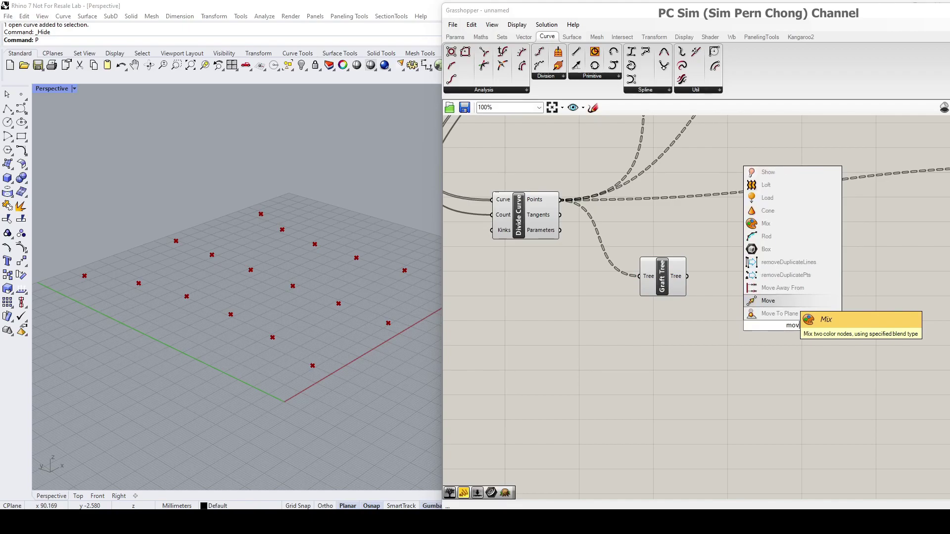
key("Return")
left_click_drag(790, 328, 811, 343)
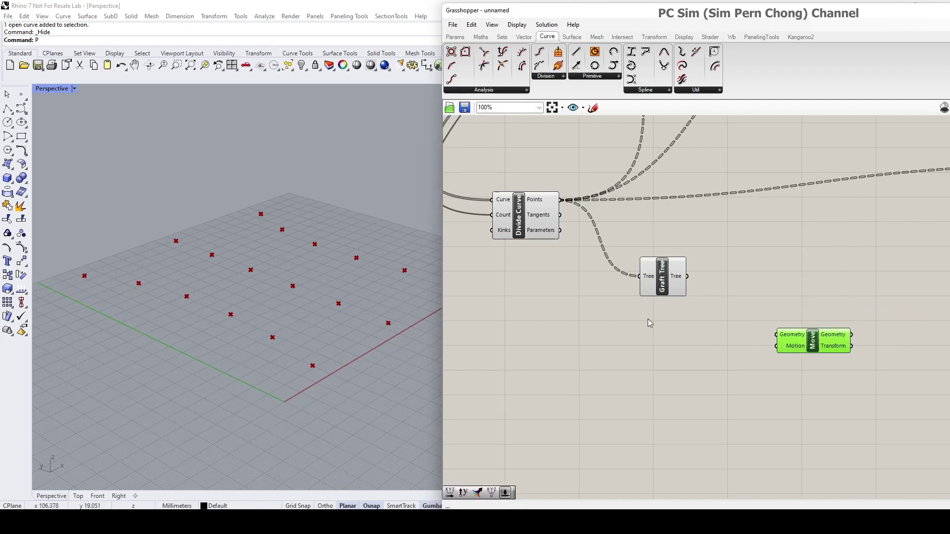
Bring Divide Curve and Graft Tree closer to Move, and connect the Graft Tree output to Move's Geometry input.
left_click_drag(663, 286, 654, 296)
left_click_drag(530, 222, 533, 258)
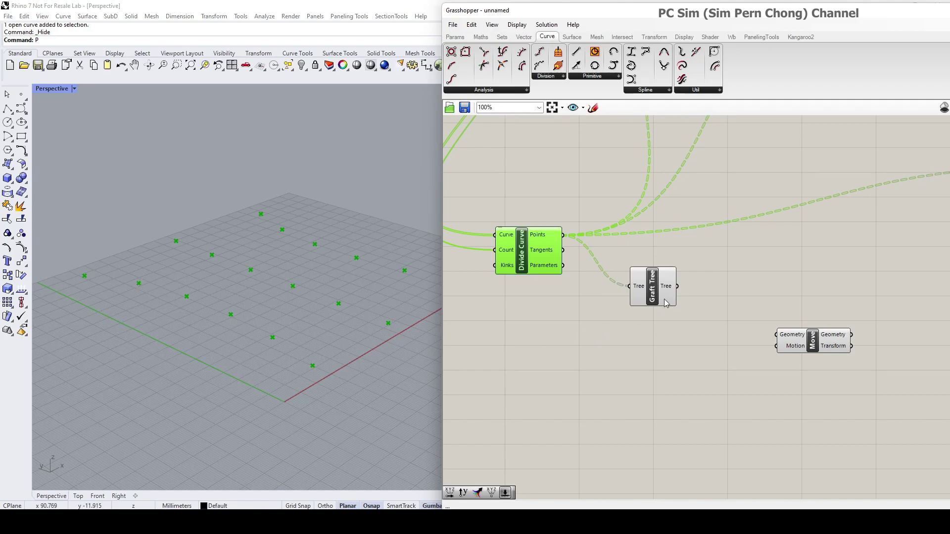
left_click_drag(664, 303, 665, 304)
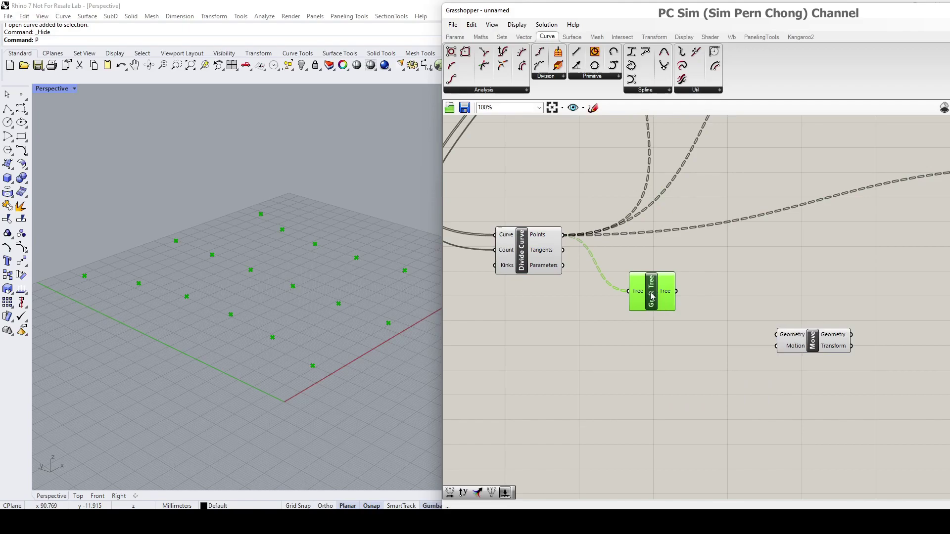
left_click_drag(665, 296, 664, 304)
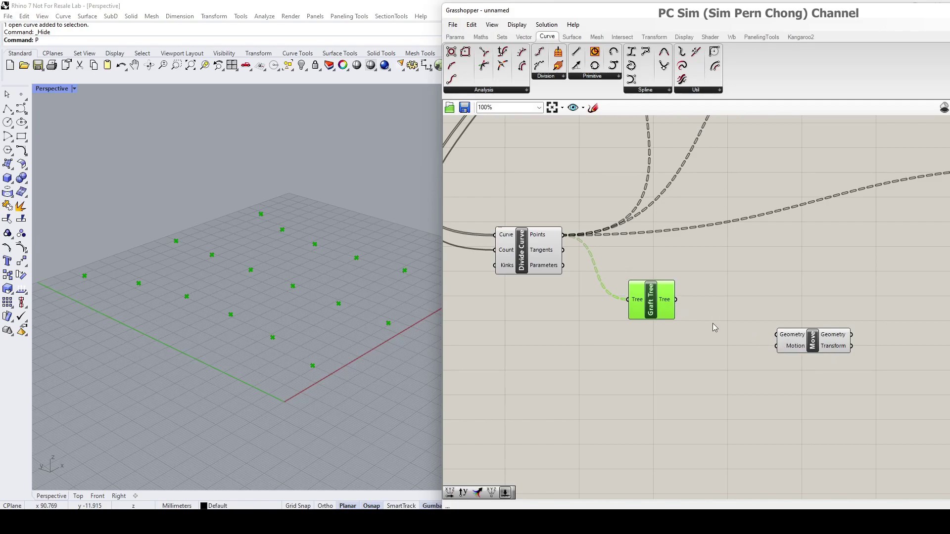
left_click_drag(677, 300, 806, 355)
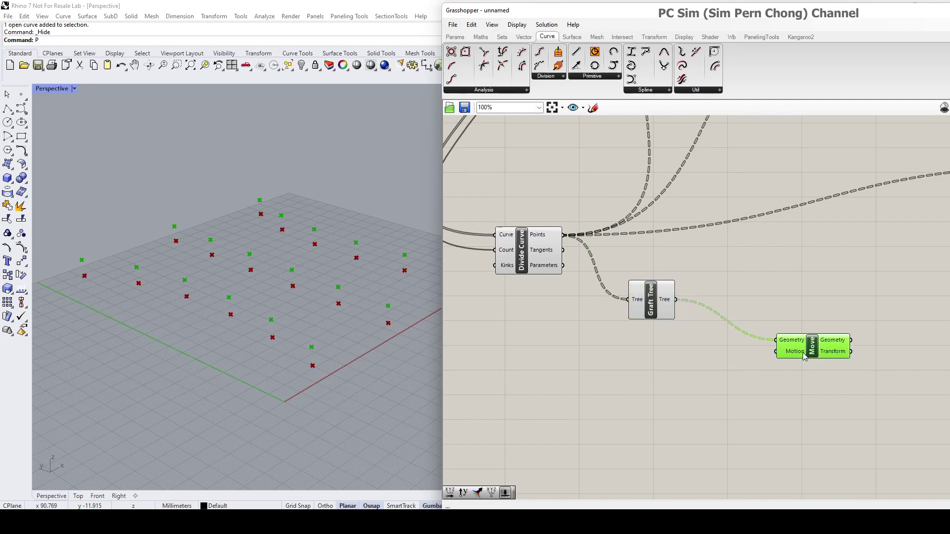
right_click_drag(379, 319, 203, 293)
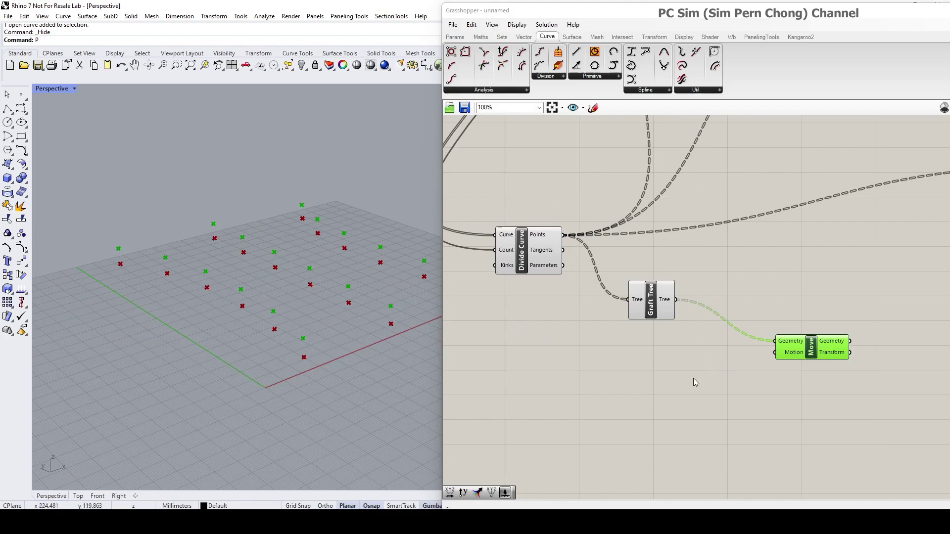
Feed Move's Motion input from a new Unit Z vector whose Factor is driven by a number slider of 12.
left_click(524, 37)
left_click(643, 76)
left_click_drag(653, 150, 775, 352)
double_click(548, 384)
type("12")
key("Return")
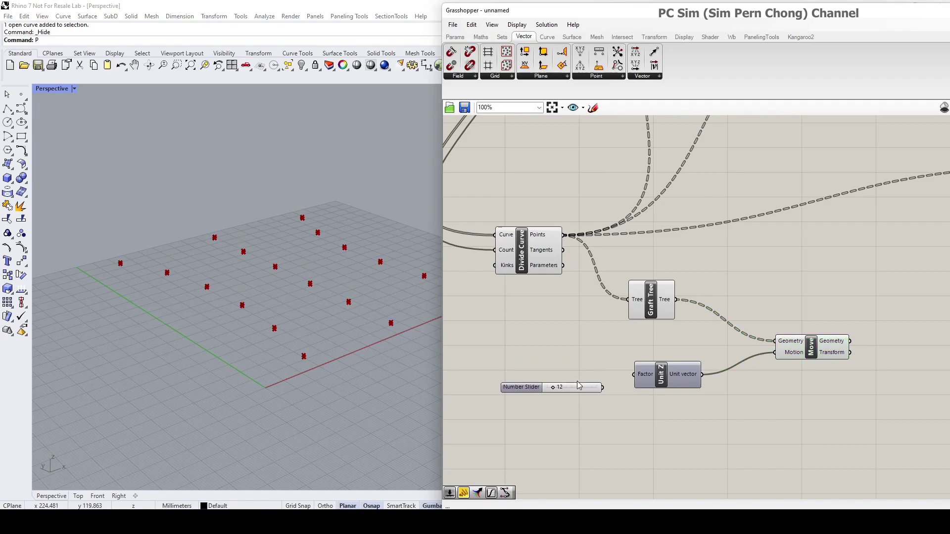
left_click_drag(603, 387, 634, 375)
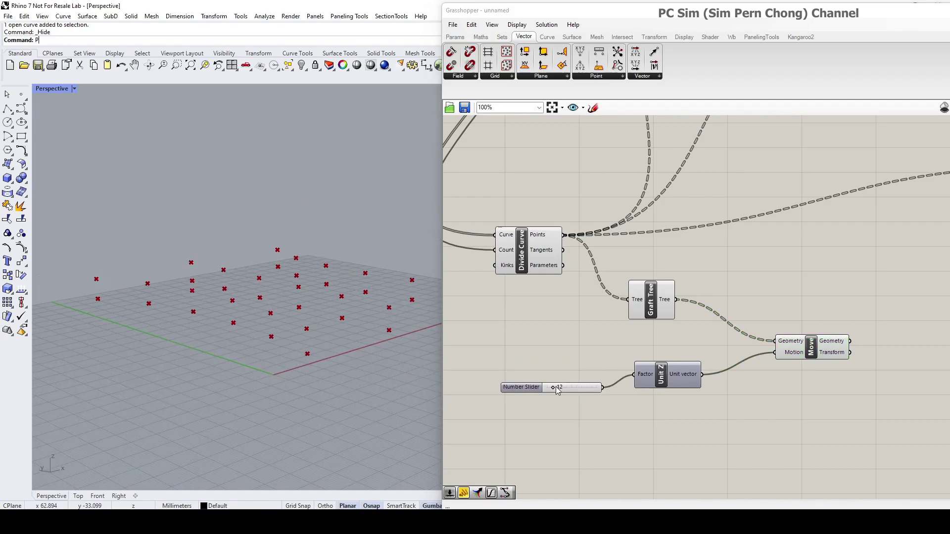
Set the Unit Z factor slider to 40 and tidy the positions of Move and Graft Tree.
left_click_drag(557, 391, 566, 389)
right_click_drag(278, 312, 258, 310)
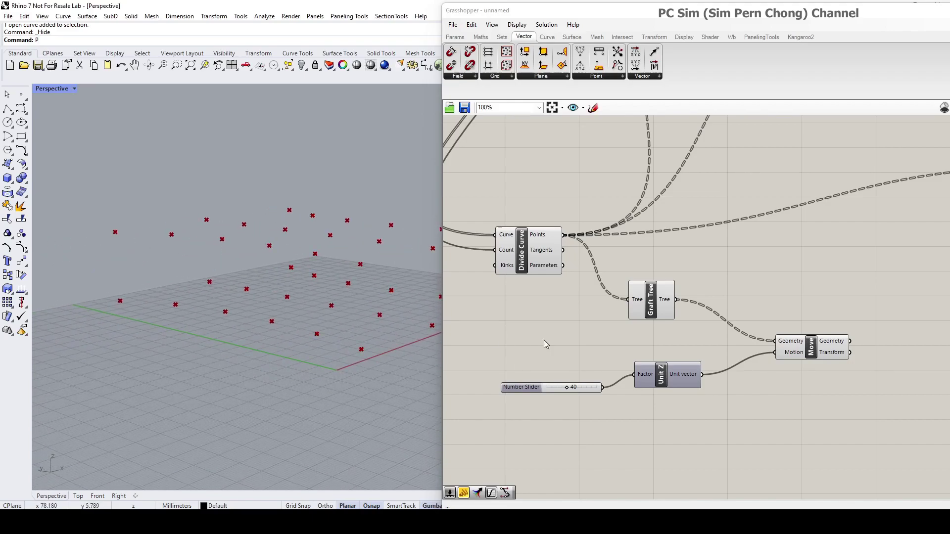
left_click_drag(812, 352, 805, 364)
left_click_drag(650, 304, 668, 305, "shift")
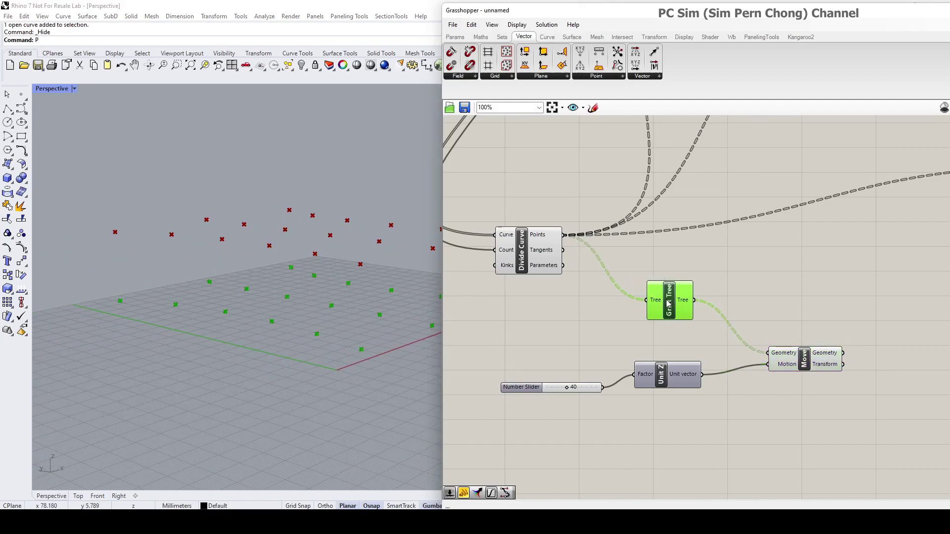
right_click_drag(668, 305, 617, 318)
scroll(735, 319, "down", 3)
right_click_drag(738, 315, 692, 305)
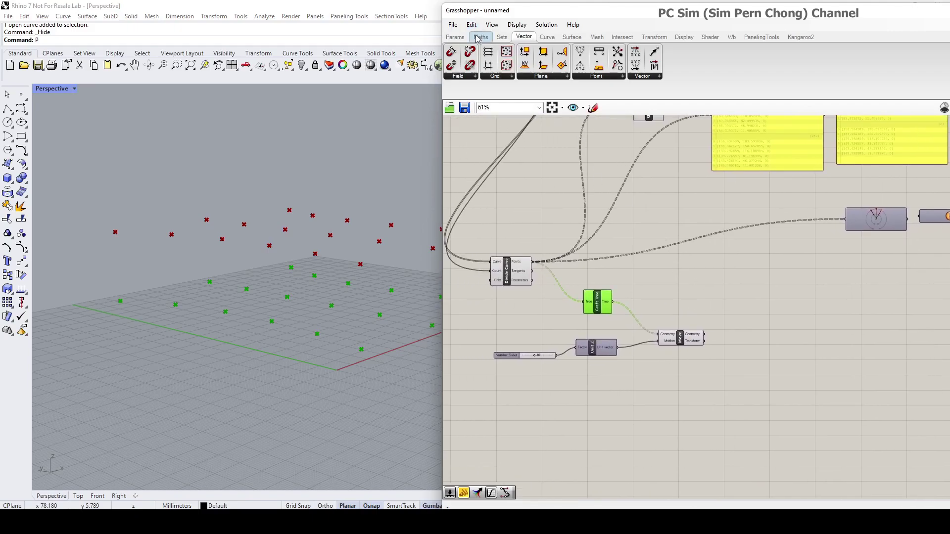
Add an Interpolate curve component to the right of Move.
left_click(548, 37)
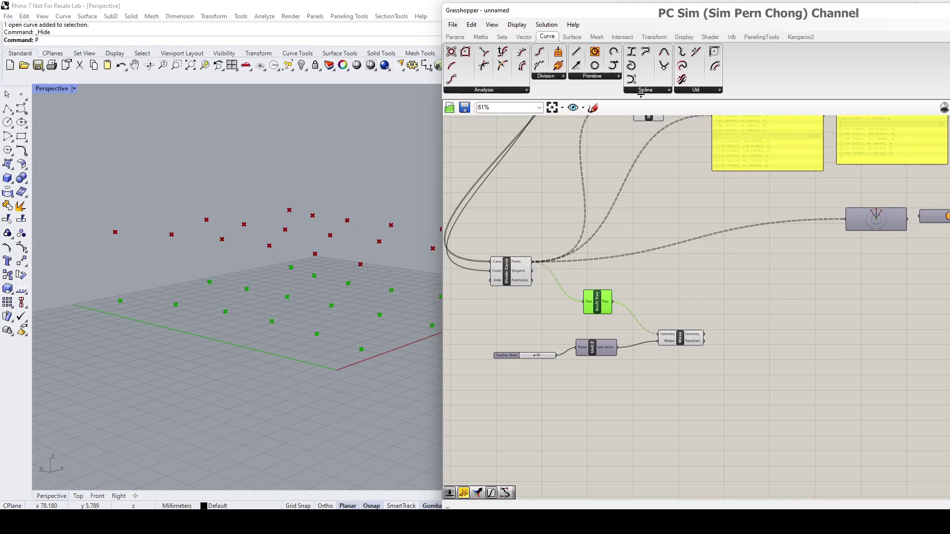
left_click(644, 90)
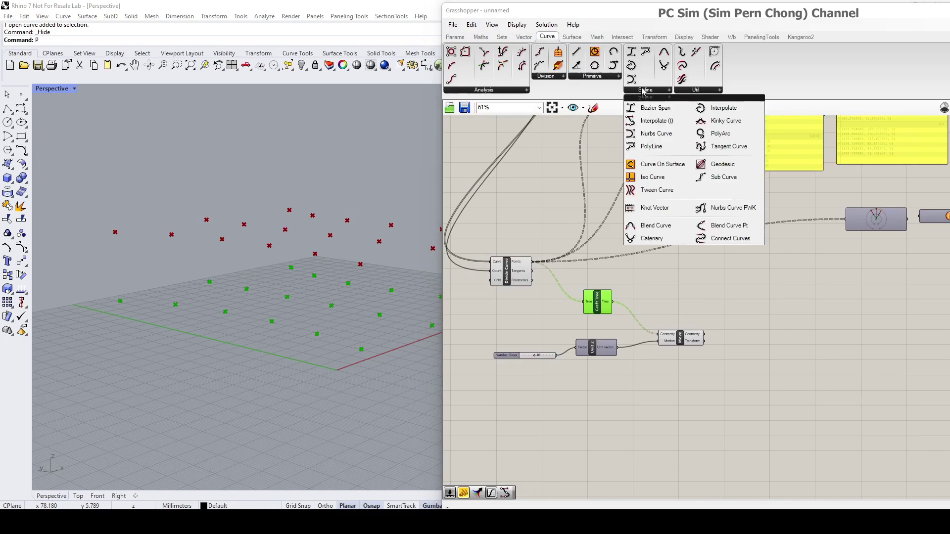
left_click(726, 108)
left_click(805, 329)
left_click_drag(807, 334, 774, 327)
scroll(751, 335, "up", 2)
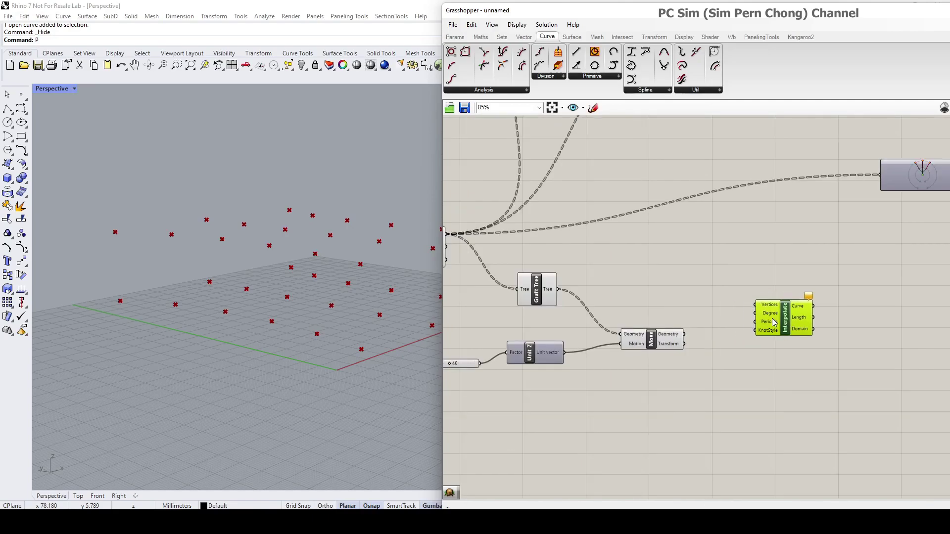
Check Graft Tree's output branches and space out Graft Tree, Move and Interpolate to leave a gap before Interpolate.
left_click(537, 295)
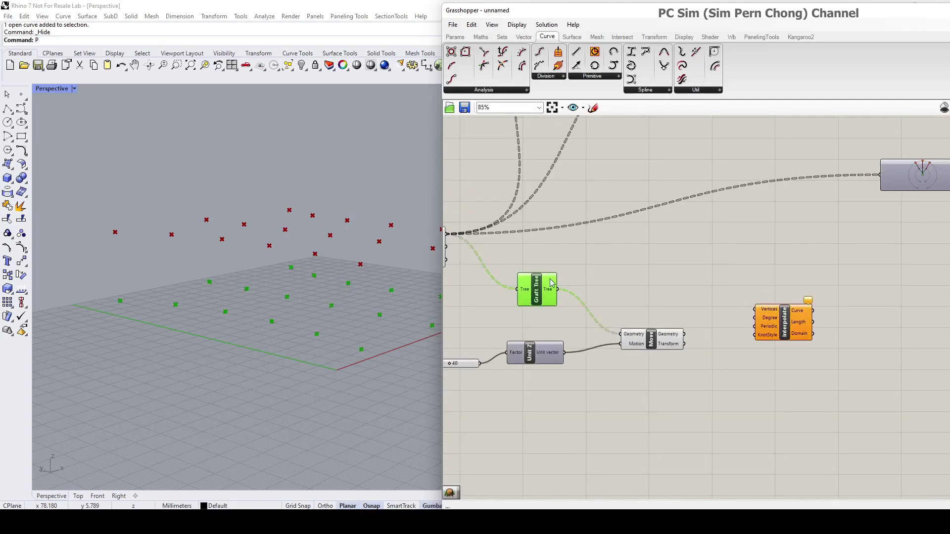
mouse_move(544, 288)
left_click_drag(773, 320, 788, 320)
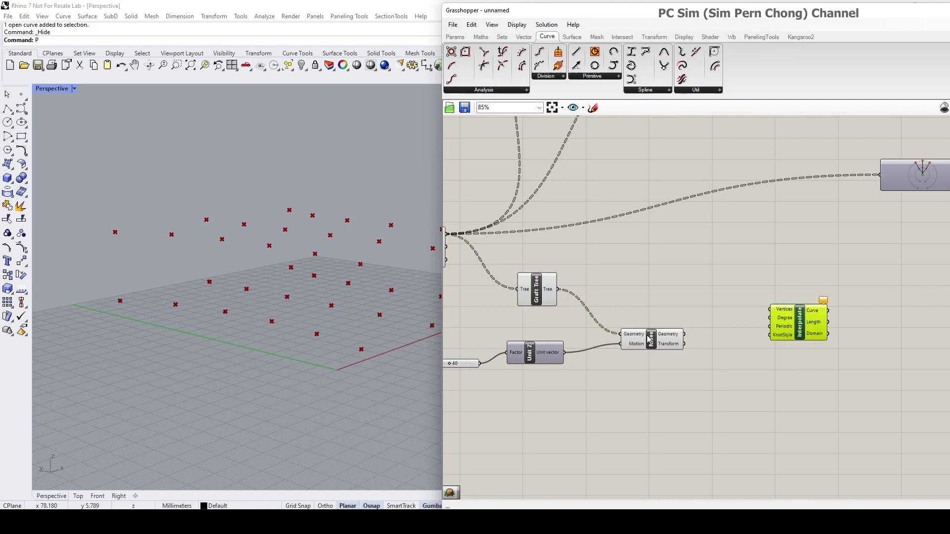
left_click_drag(649, 338, 649, 345)
left_click_drag(780, 319, 830, 320)
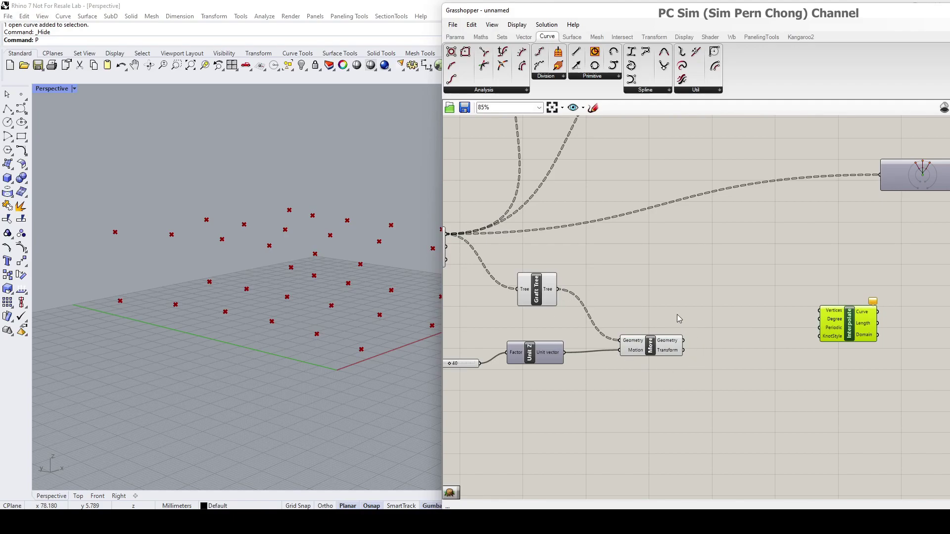
mouse_move(545, 289)
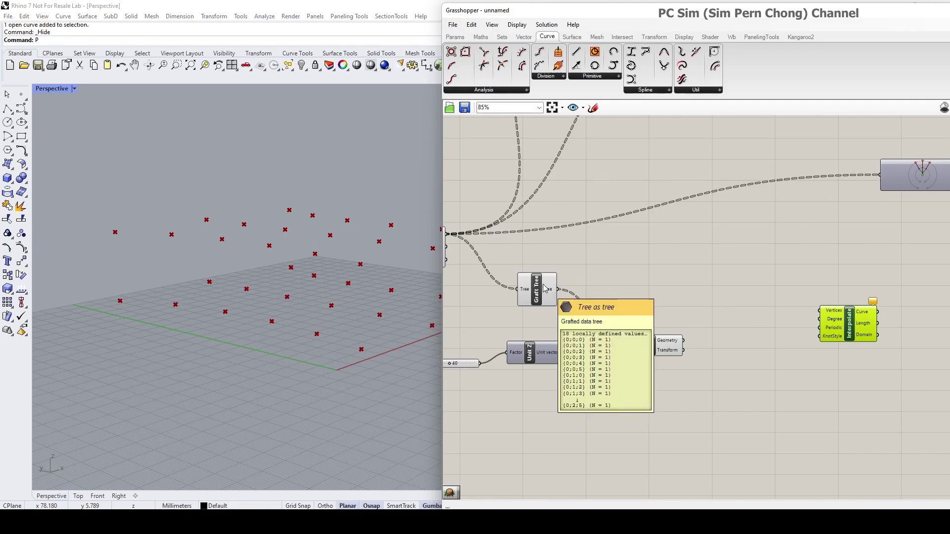
left_click_drag(556, 289, 639, 343)
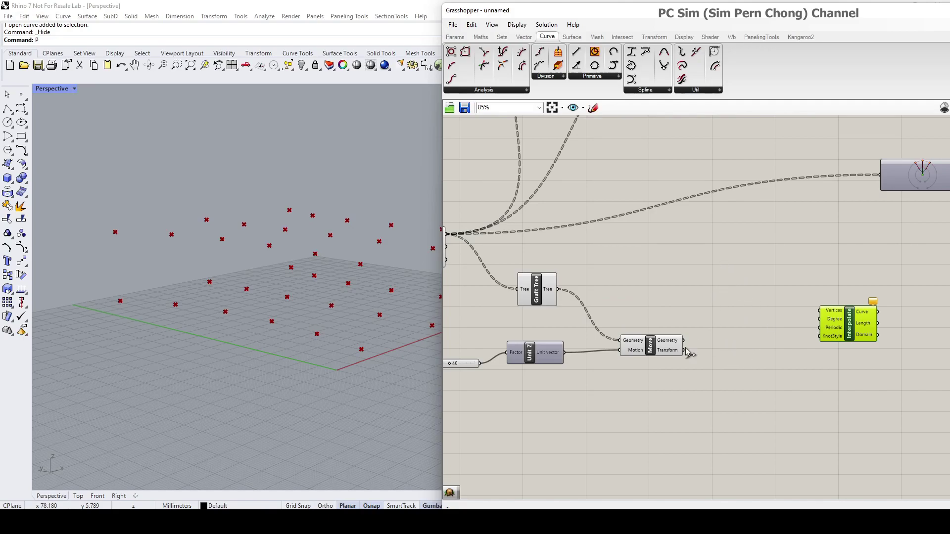
left_click_drag(666, 347, 661, 349)
left_click_drag(544, 292, 558, 290)
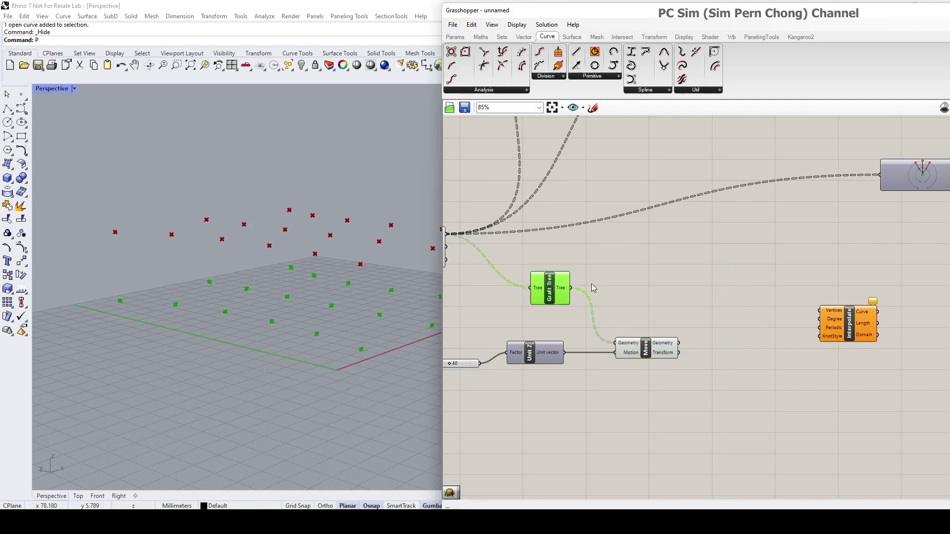
left_click_drag(831, 324, 867, 324)
Add a Merge component before Interpolate, with Graft Tree's output as Data 1 and Move's Geometry output as Data 2.
double_click(737, 281)
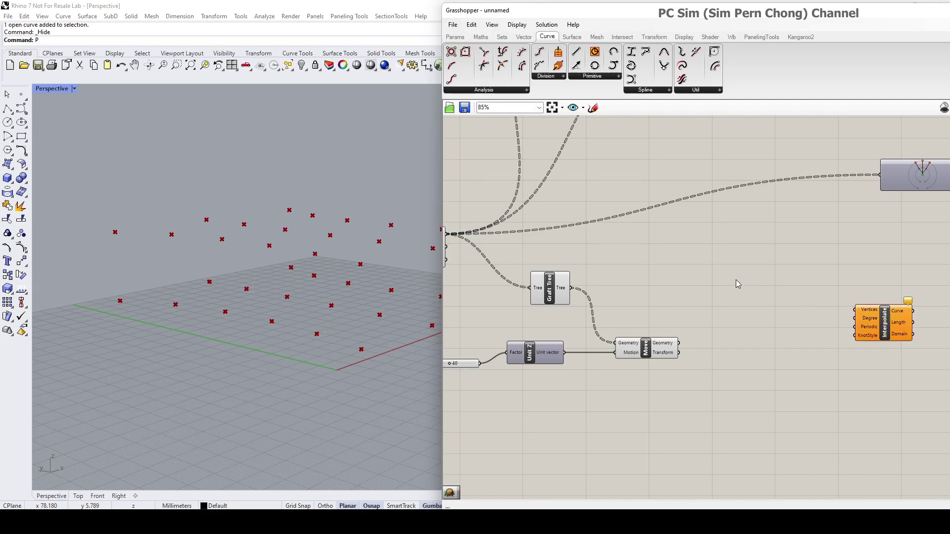
type("mer")
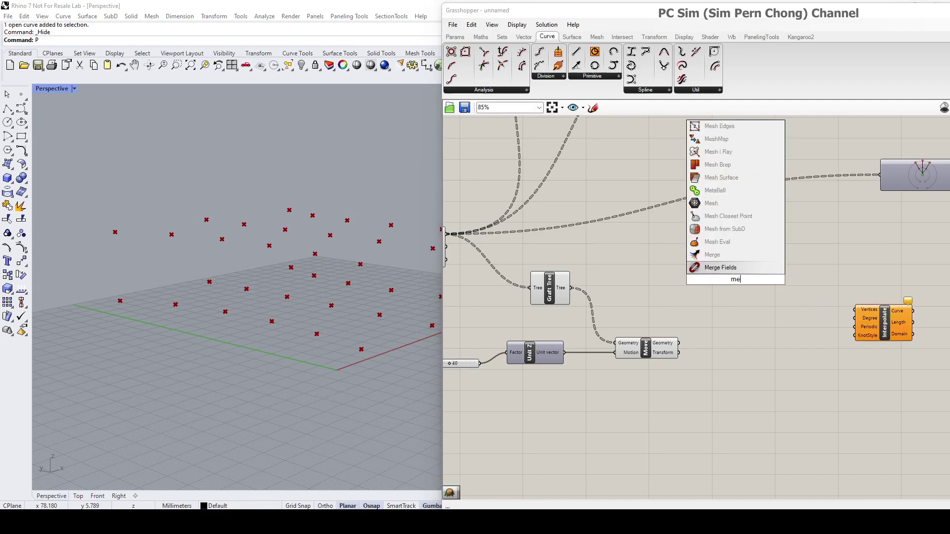
left_click(723, 274)
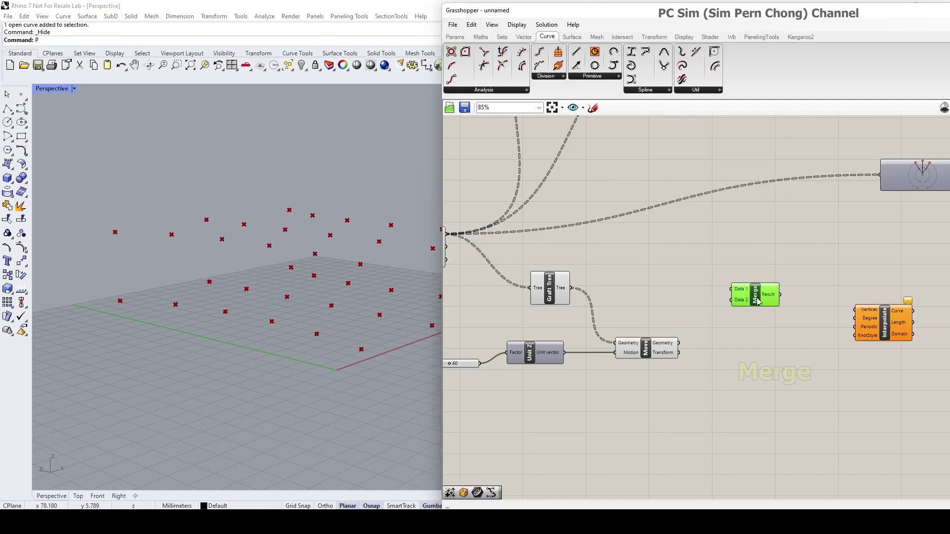
left_click_drag(561, 293, 556, 297)
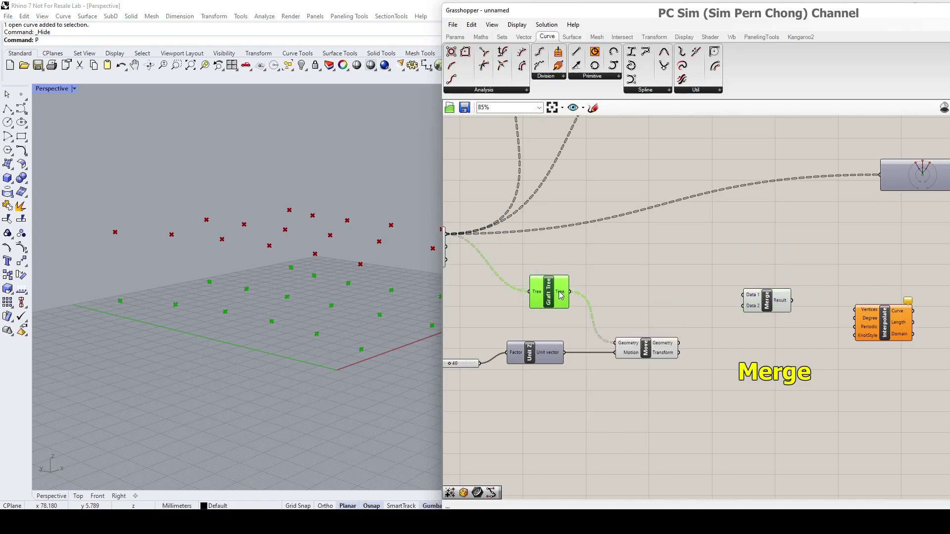
left_click_drag(569, 292, 743, 295)
left_click(647, 353)
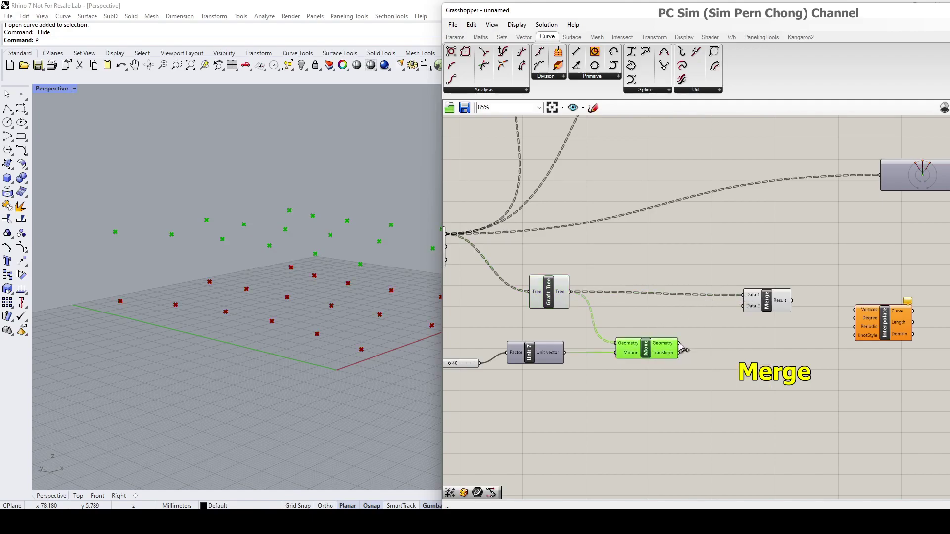
left_click_drag(679, 343, 744, 306)
left_click(767, 308)
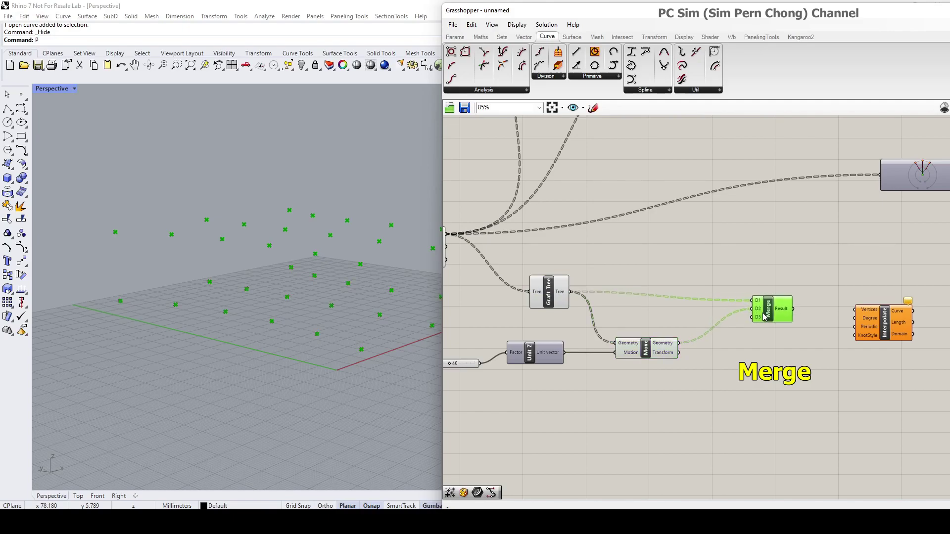
Add a Param Viewer above Move and connect Graft Tree's output to it.
left_click_drag(554, 295, 565, 291)
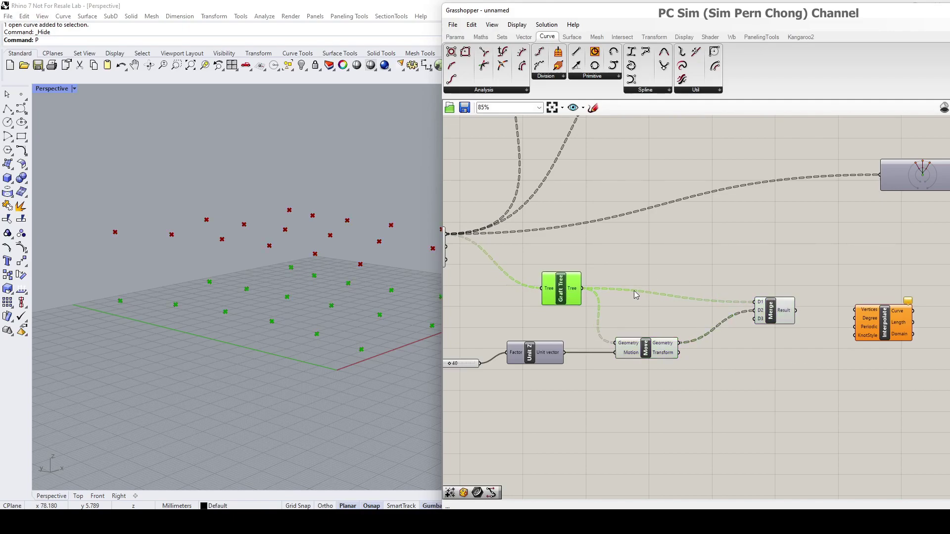
right_click_drag(636, 295, 650, 345)
double_click(722, 297)
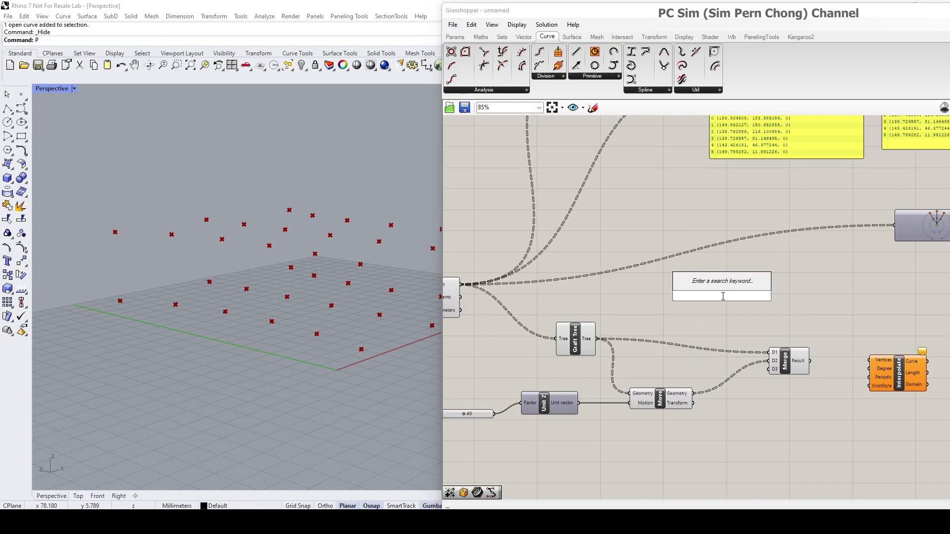
type("p")
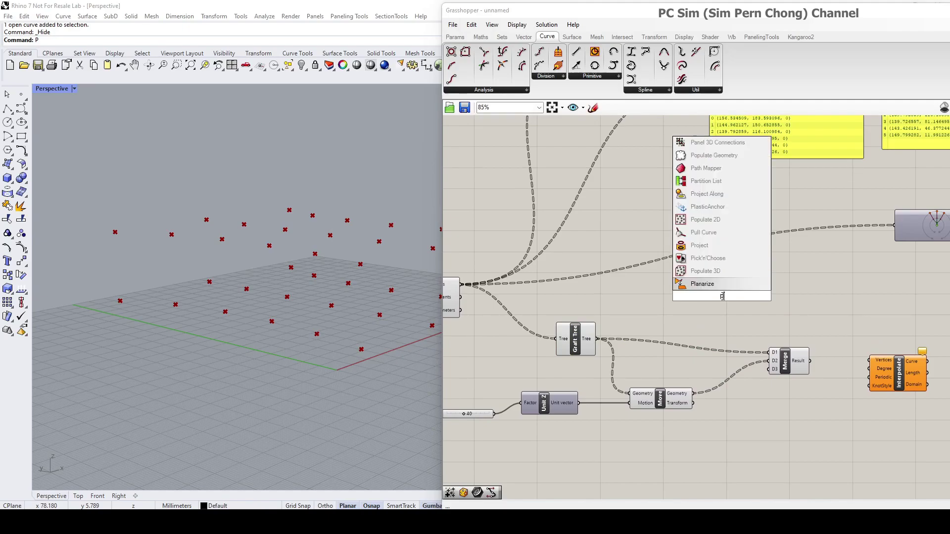
type("an")
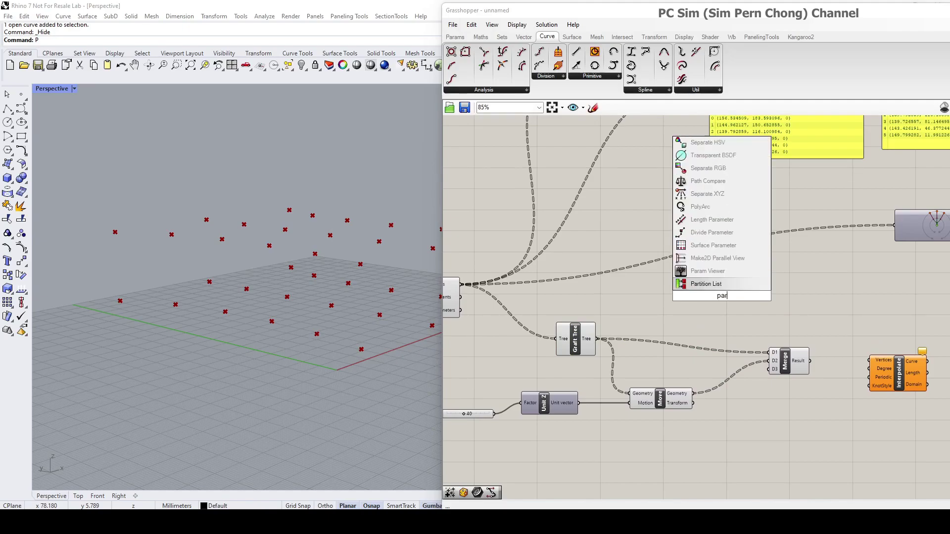
key("Return")
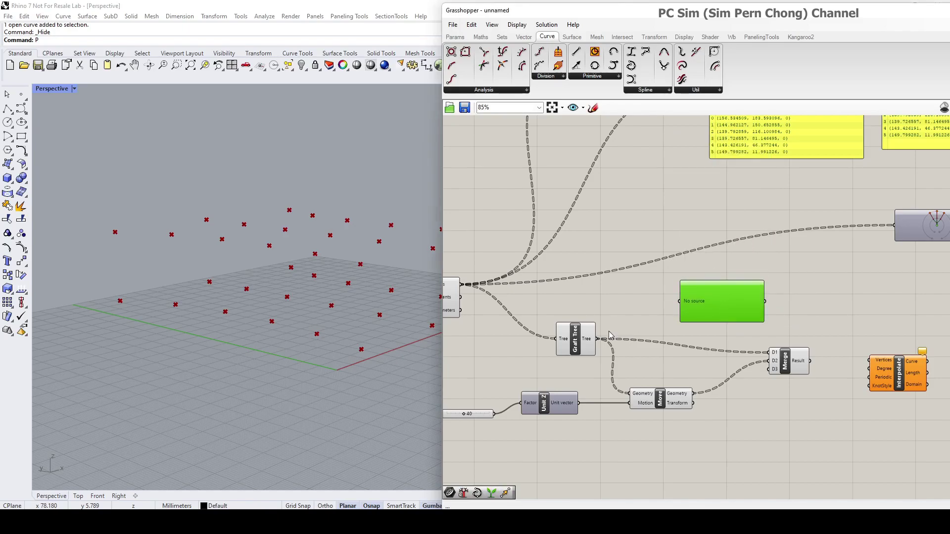
left_click_drag(598, 339, 696, 309)
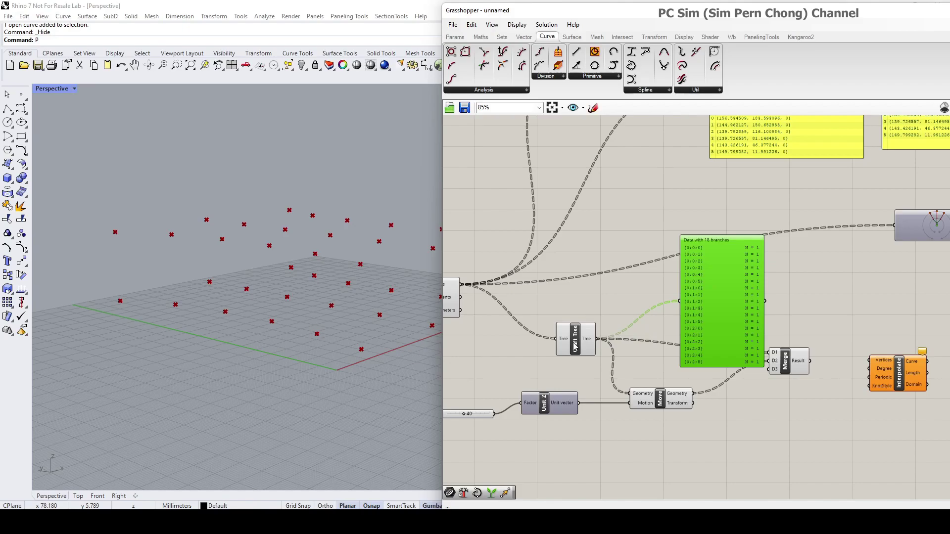
left_click_drag(719, 247, 711, 238)
Copy the Param Viewer below Move and connect Move's Geometry output to the copy.
left_click_drag(673, 404, 651, 406)
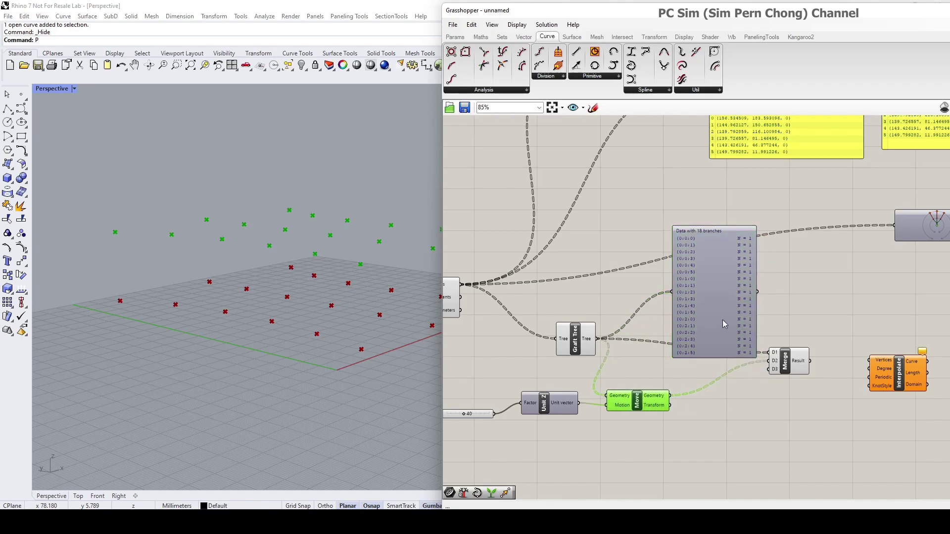
left_click_drag(724, 324, 750, 478)
right_click_drag(698, 439, 666, 335)
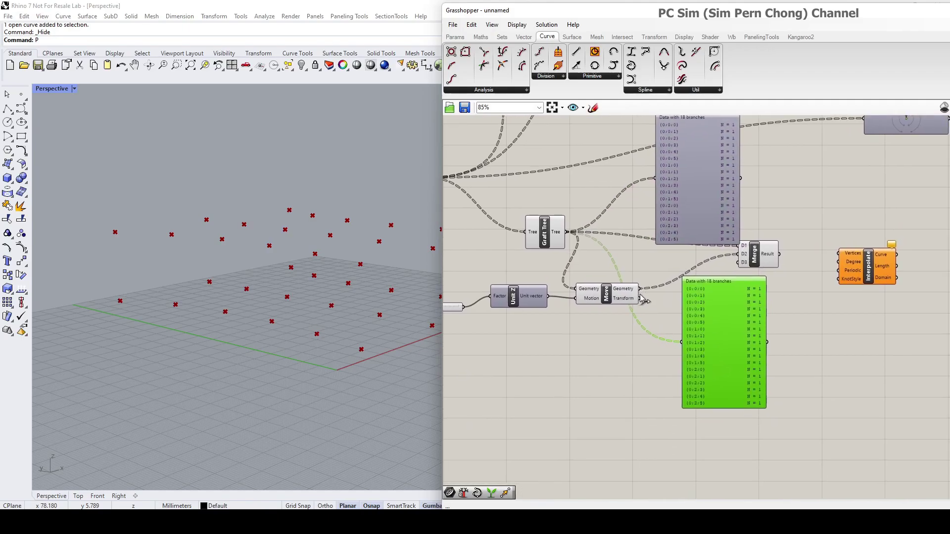
left_click_drag(640, 288, 686, 342)
left_click_drag(712, 338, 706, 356)
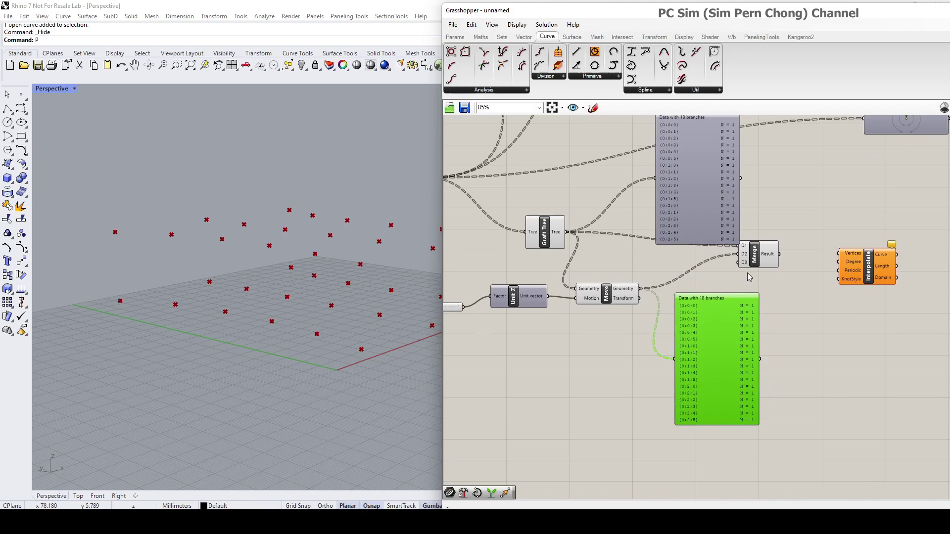
Space out Merge, Interpolate and the two Param Viewers so that none of them overlap.
left_click_drag(754, 267, 766, 277)
left_click_drag(873, 276, 908, 272)
left_click_drag(762, 266, 798, 271)
left_click_drag(703, 219, 713, 238)
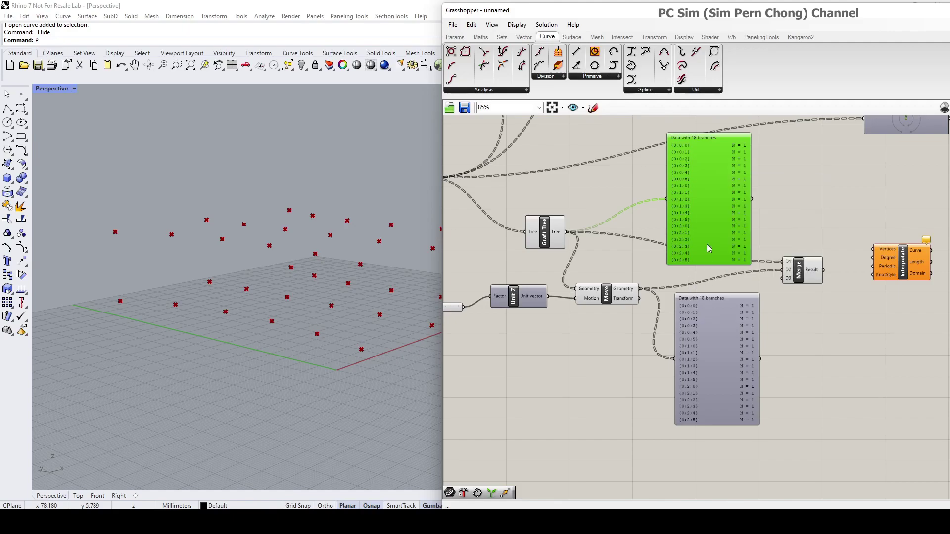
left_click_drag(709, 315, 693, 394)
left_click(774, 300)
left_click_drag(773, 300, 771, 302)
Add another Param Viewer above Merge and connect Merge's Result output to it.
double_click(838, 208)
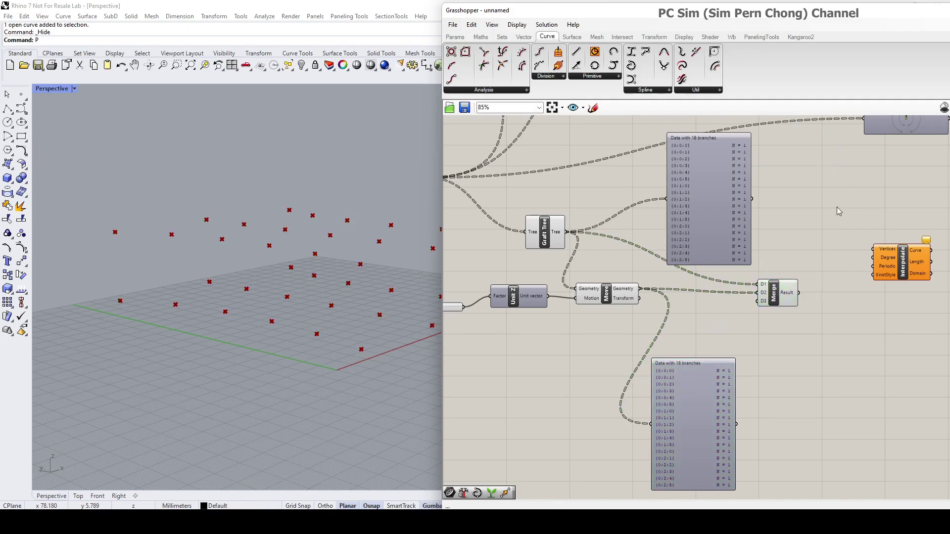
type("par")
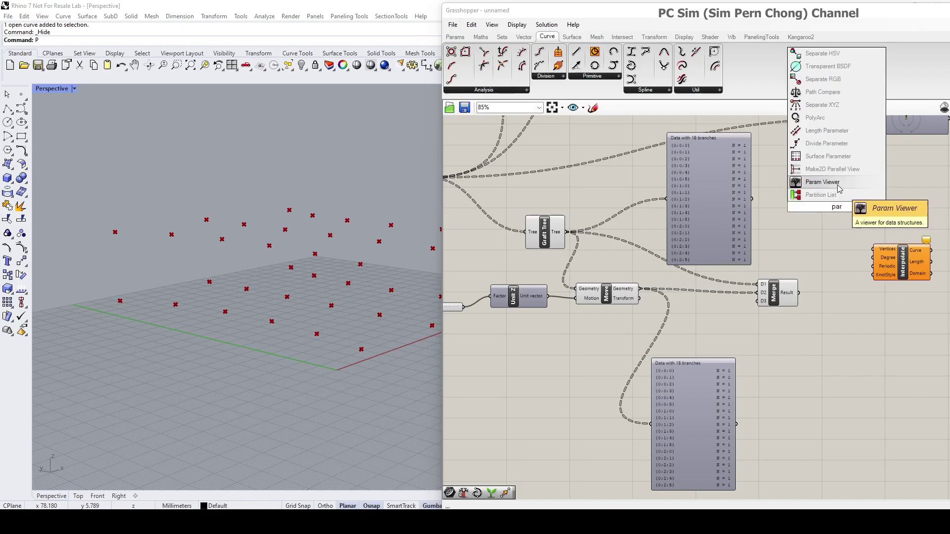
left_click(836, 182)
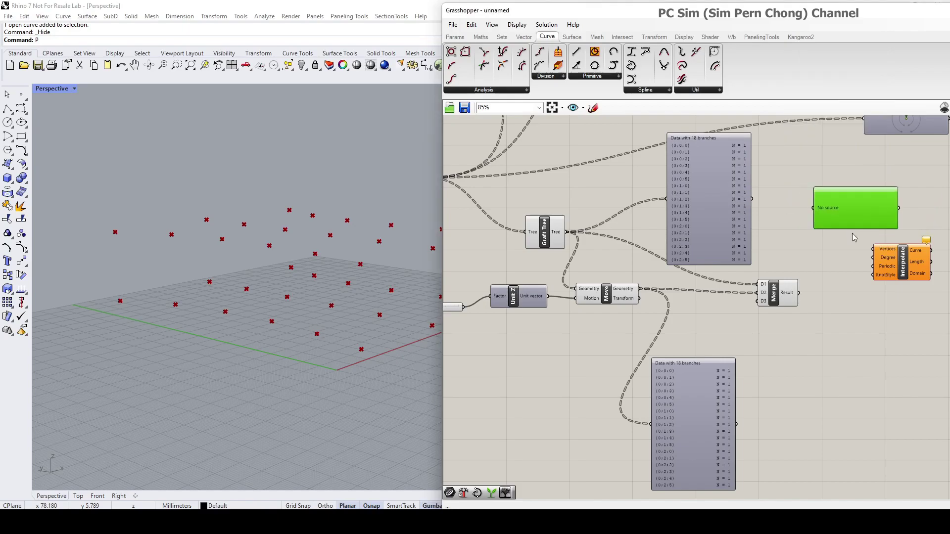
left_click_drag(799, 292, 848, 212)
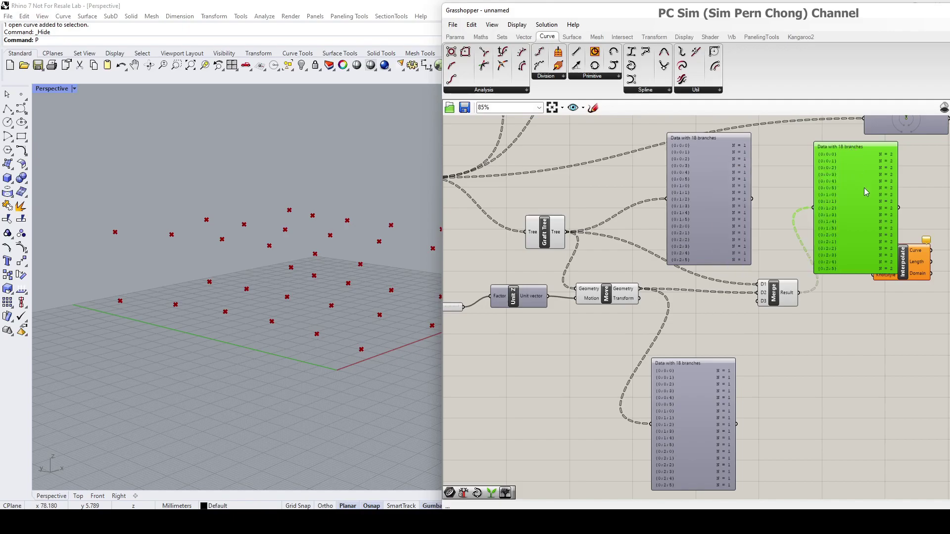
left_click_drag(853, 148, 833, 127)
Move Interpolate clear of the viewer, connect Merge's Result to its Vertices input and inspect the curves in the viewport.
left_click_drag(886, 265, 896, 318)
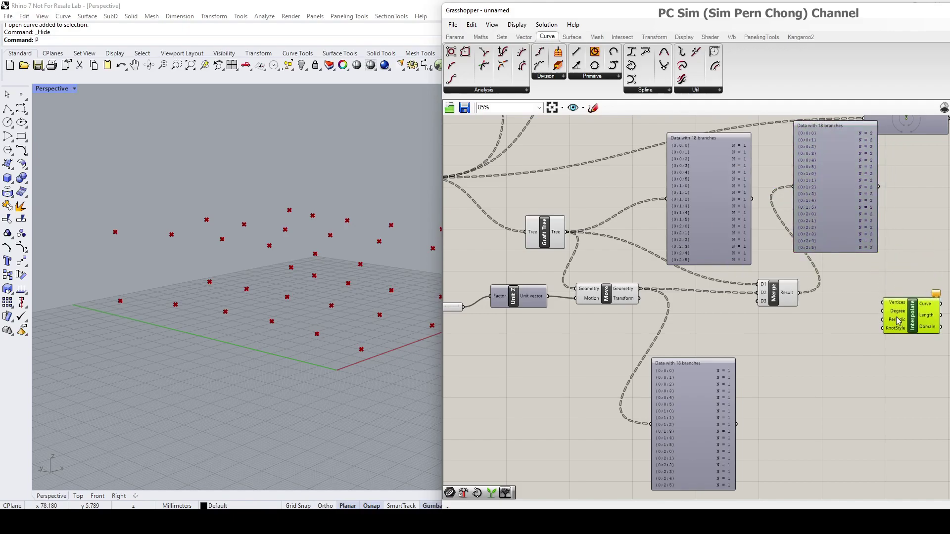
left_click_drag(774, 305, 887, 315)
mouse_move(151, 256)
right_mouse_down()
mouse_move(255, 275)
mouse_move(224, 298)
mouse_move(201, 277)
mouse_move(166, 272)
mouse_move(177, 263)
mouse_move(150, 271)
right_mouse_up()
scroll(254, 276, "down", 3)
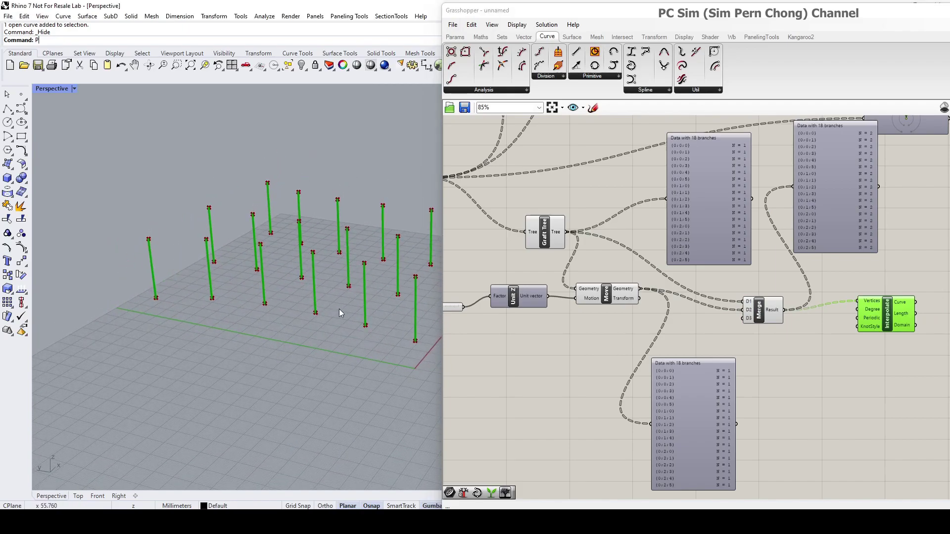
right_click_drag(380, 322, 292, 348)
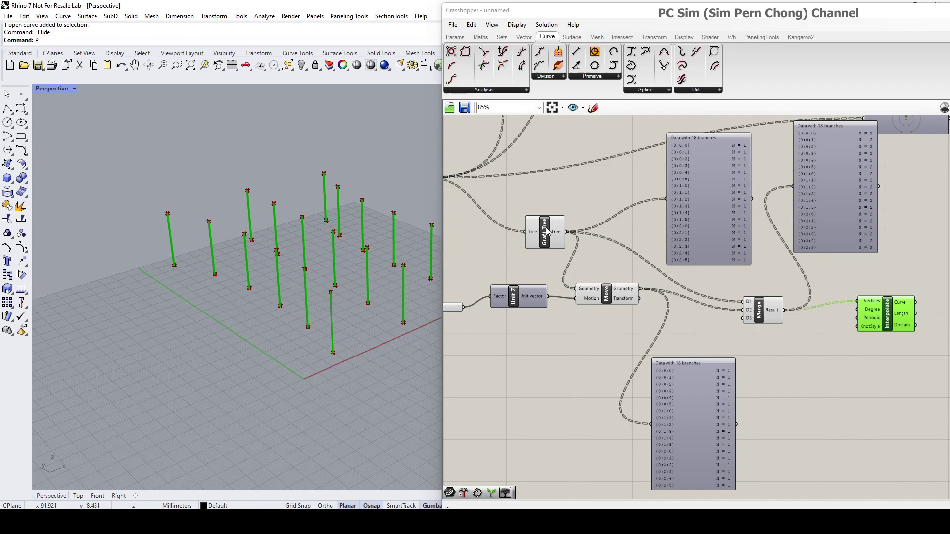
Examine the data flow from Divide Curve through Graft Tree to its Param Viewer alongside the vertical curves in the viewport.
left_click_drag(542, 244, 527, 247)
right_click_drag(527, 246, 692, 263)
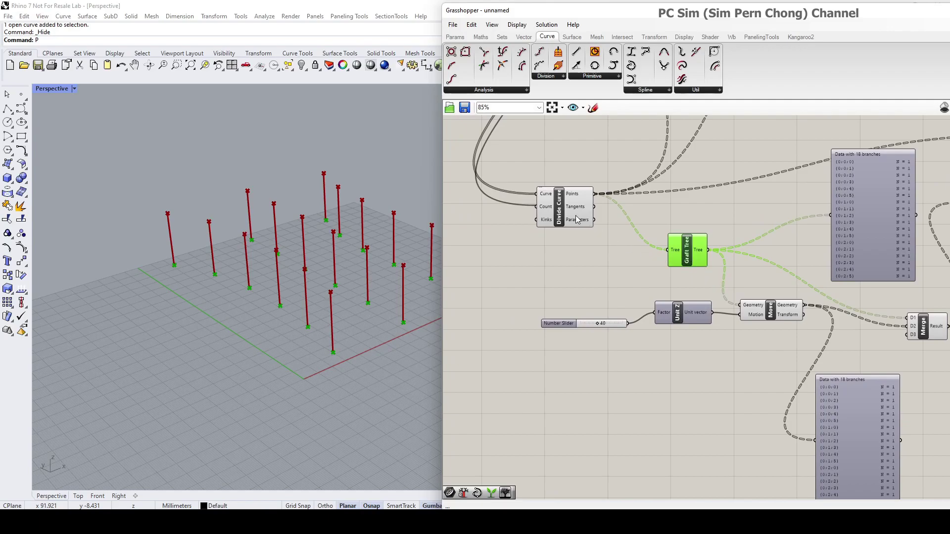
left_click_drag(581, 221, 580, 240)
left_click_drag(692, 263, 682, 266)
right_click_drag(682, 266, 658, 257)
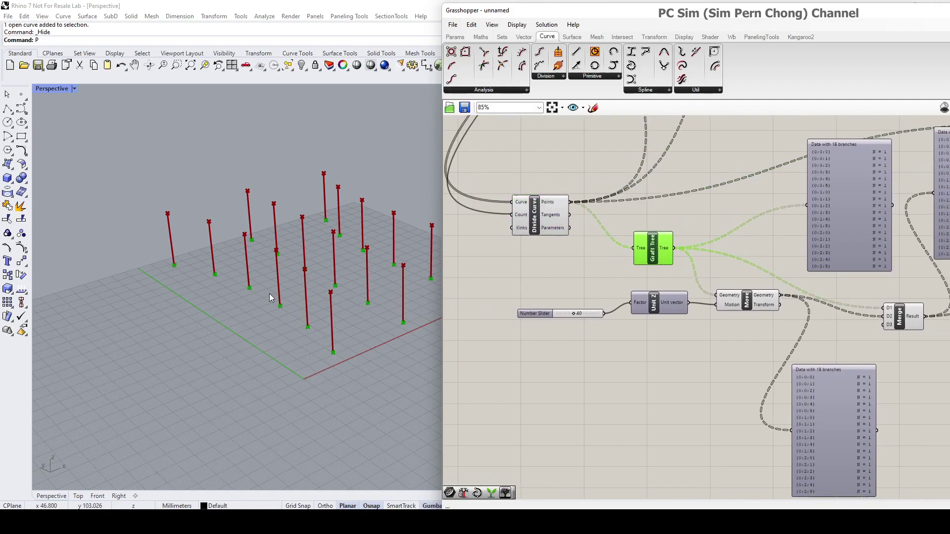
right_click_drag(683, 286, 643, 311)
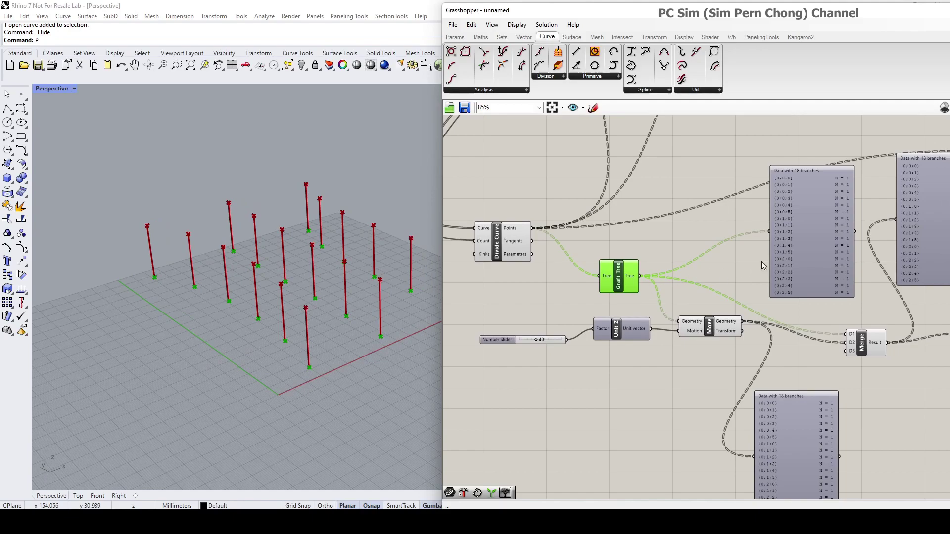
left_click_drag(780, 251, 794, 260)
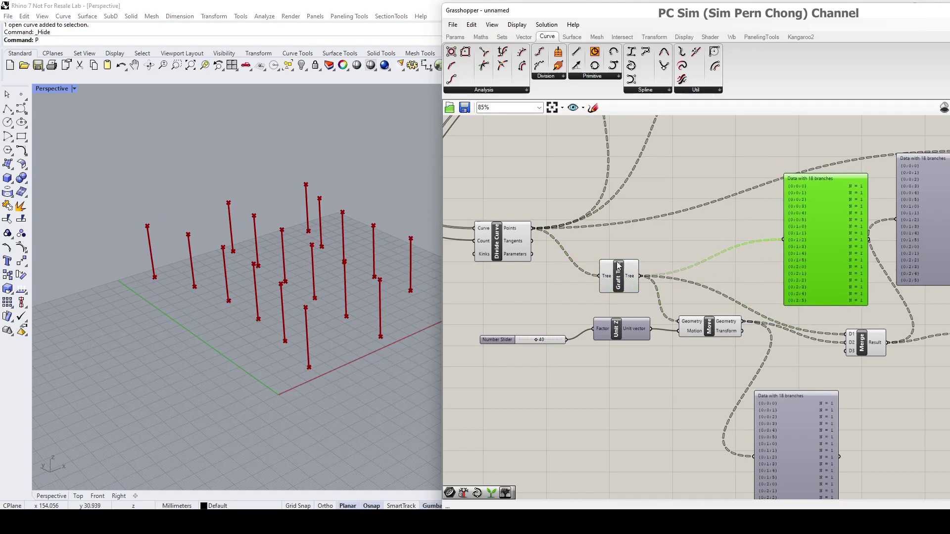
left_click_drag(636, 335, 633, 342)
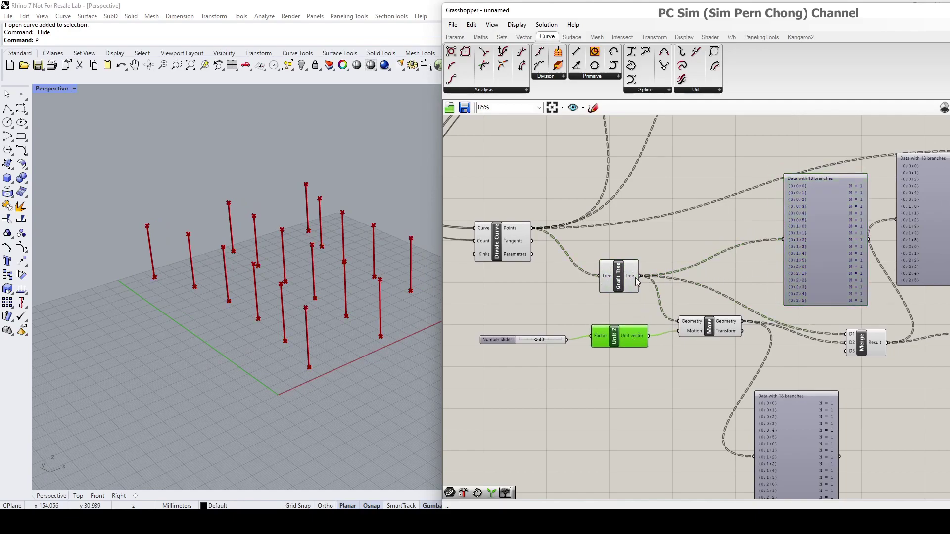
Disconnect all wires from Graft Tree's output and move the component aside.
left_click_drag(620, 279, 651, 249)
right_click(664, 249)
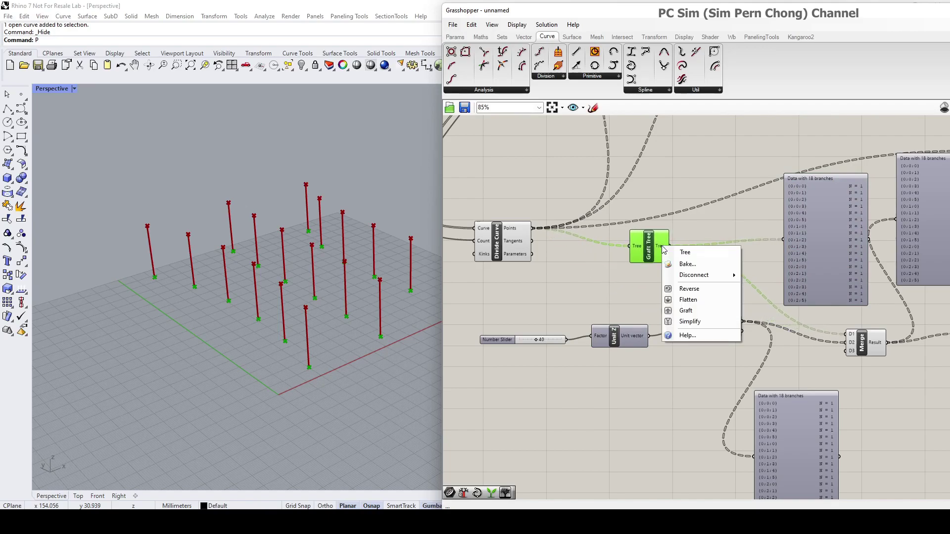
mouse_move(693, 275)
left_click(764, 284)
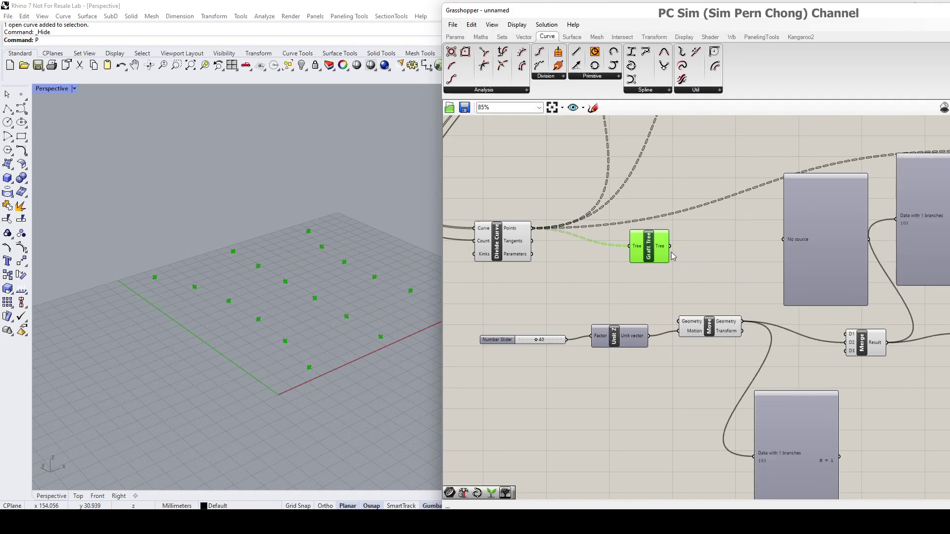
left_click_drag(654, 254, 686, 247)
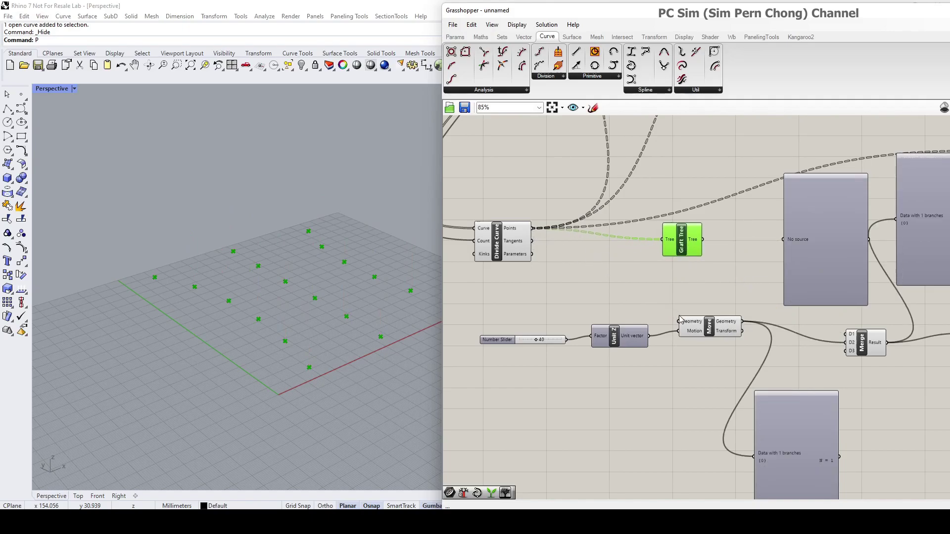
Connect Divide Curve's Points output directly to Move's Geometry and Merge's Data 1 inputs, and inspect the ungrafted curves.
left_click_drag(530, 230, 679, 322)
left_click(700, 334)
left_click_drag(528, 230, 540, 259)
left_click_drag(613, 281, 846, 342)
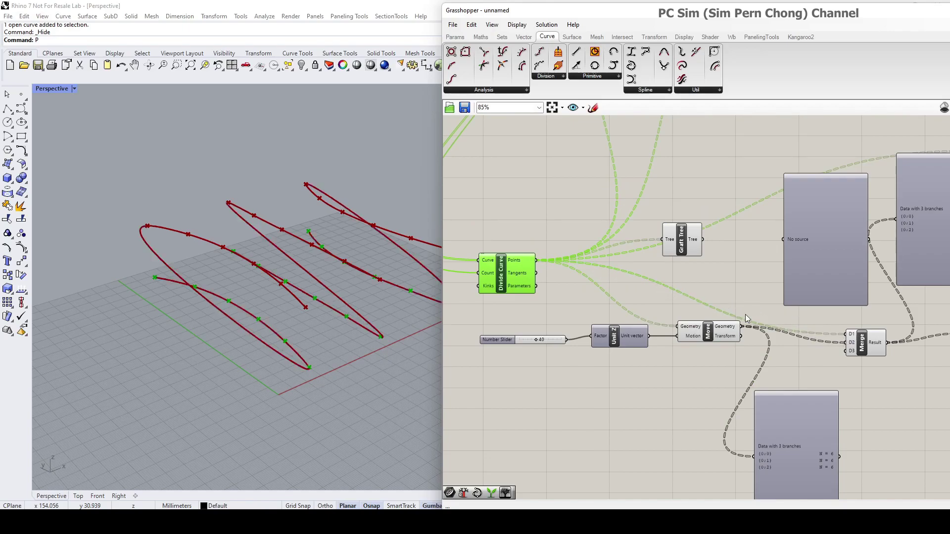
mouse_move(236, 273)
right_mouse_down()
mouse_move(188, 253)
mouse_move(258, 255)
mouse_move(223, 262)
mouse_move(258, 260)
mouse_move(245, 267)
right_mouse_up()
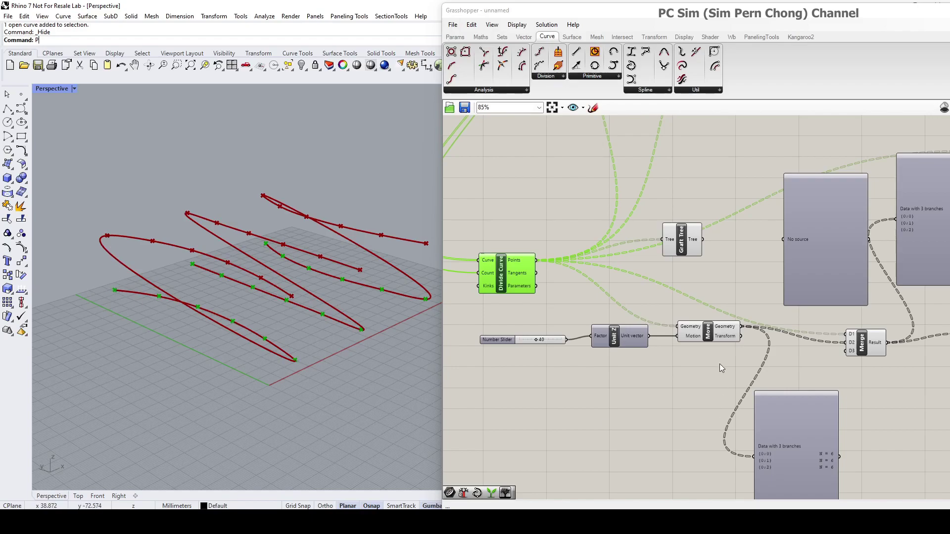
Place Graft Tree back after Divide Curve and connect its output to Move's Geometry and Merge's Data 1 inputs.
left_click_drag(709, 335, 709, 342)
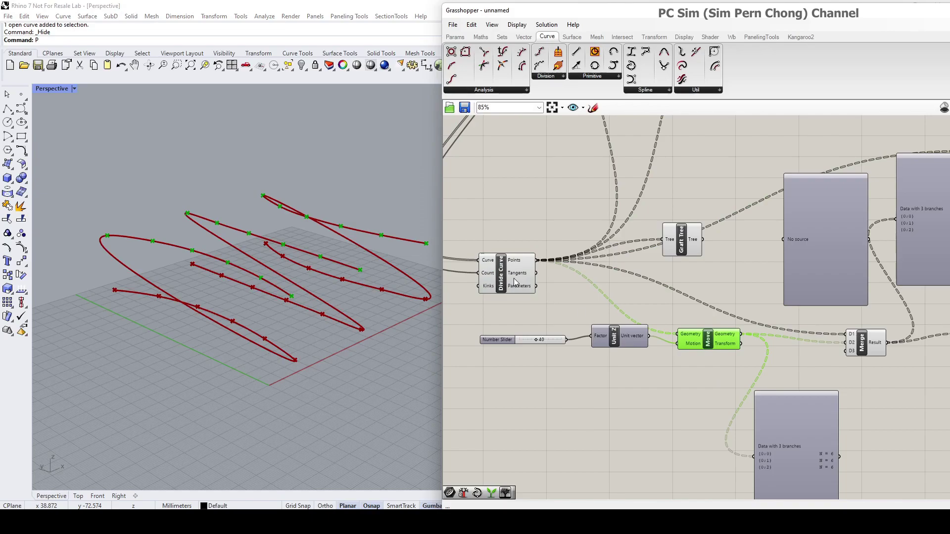
left_click_drag(513, 278, 524, 278)
left_click_drag(681, 247, 677, 334)
left_click_drag(644, 292, 626, 302)
left_click_drag(714, 339, 715, 352)
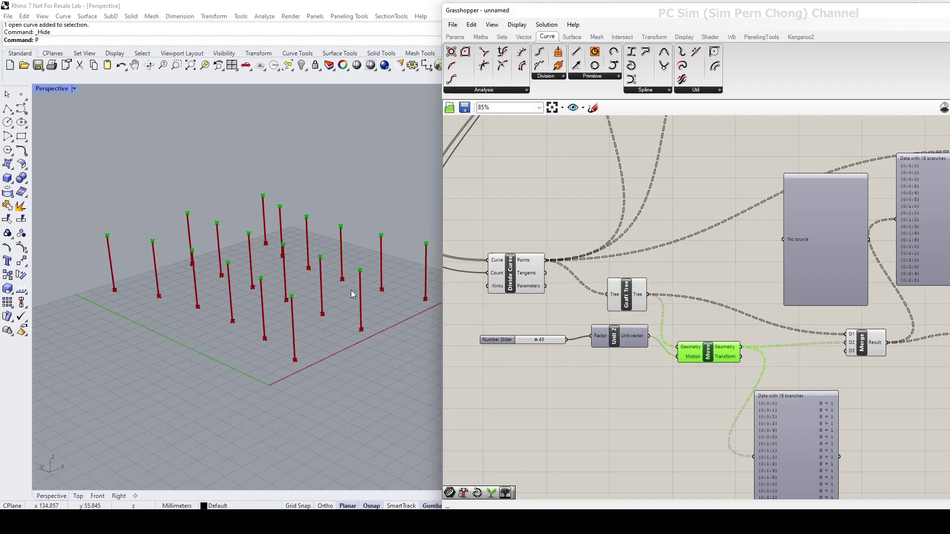
right_click_drag(357, 277, 304, 266)
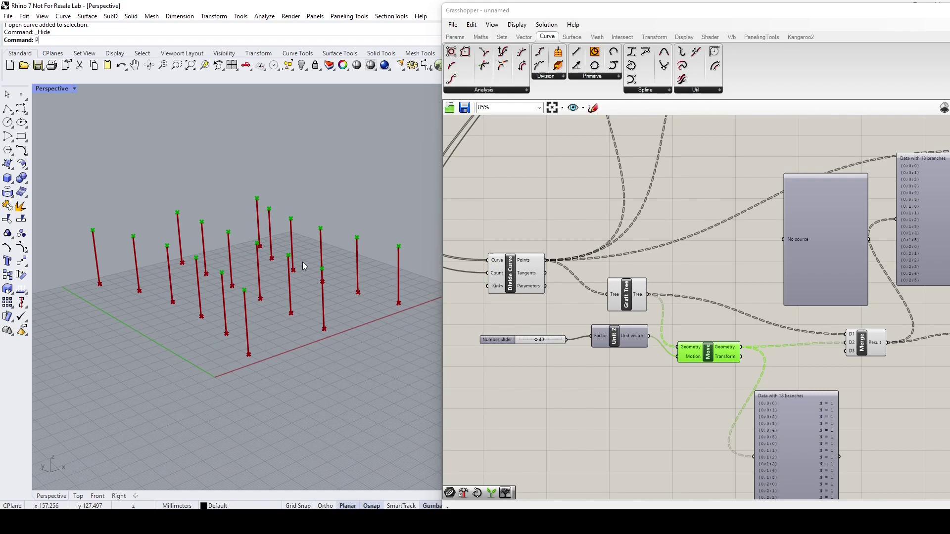